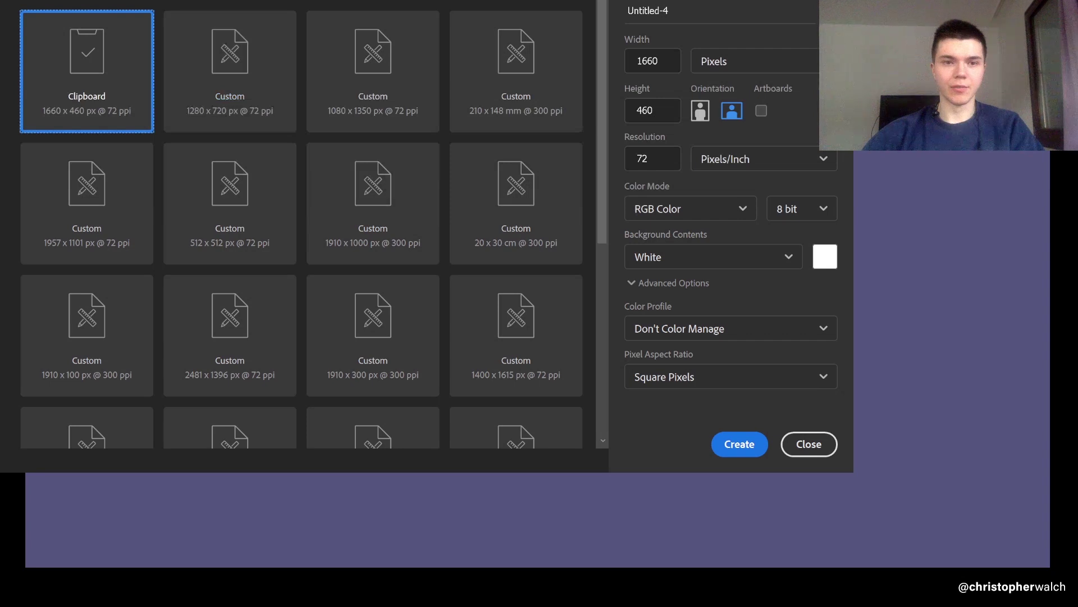
Step: Create a new portrait A4 print document, 210 x 297 mm, at 300 pixels/inch in RGB colour
click(253, 2)
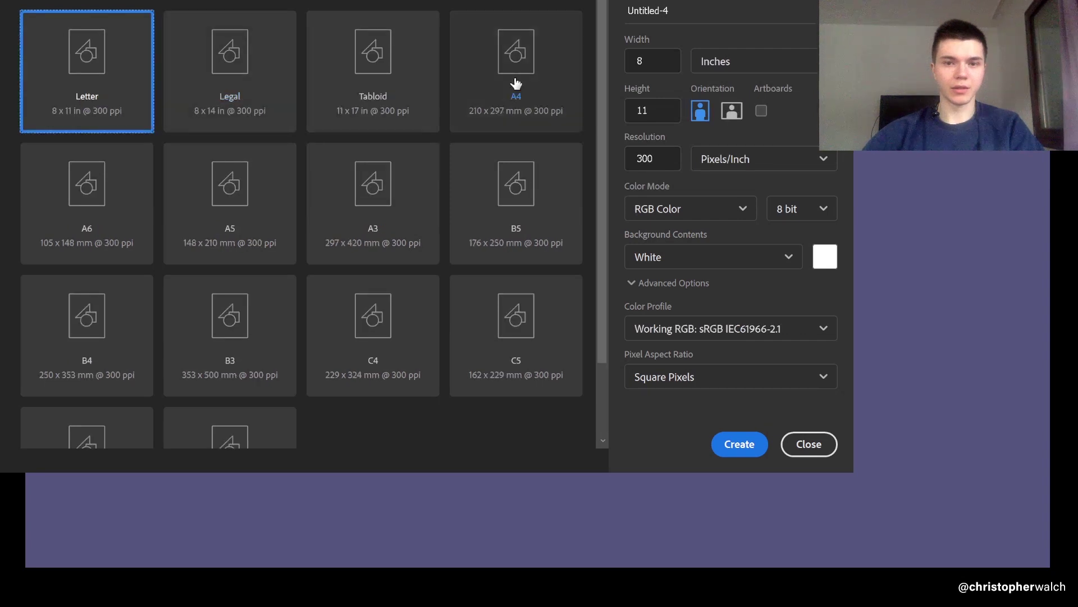
click(515, 83)
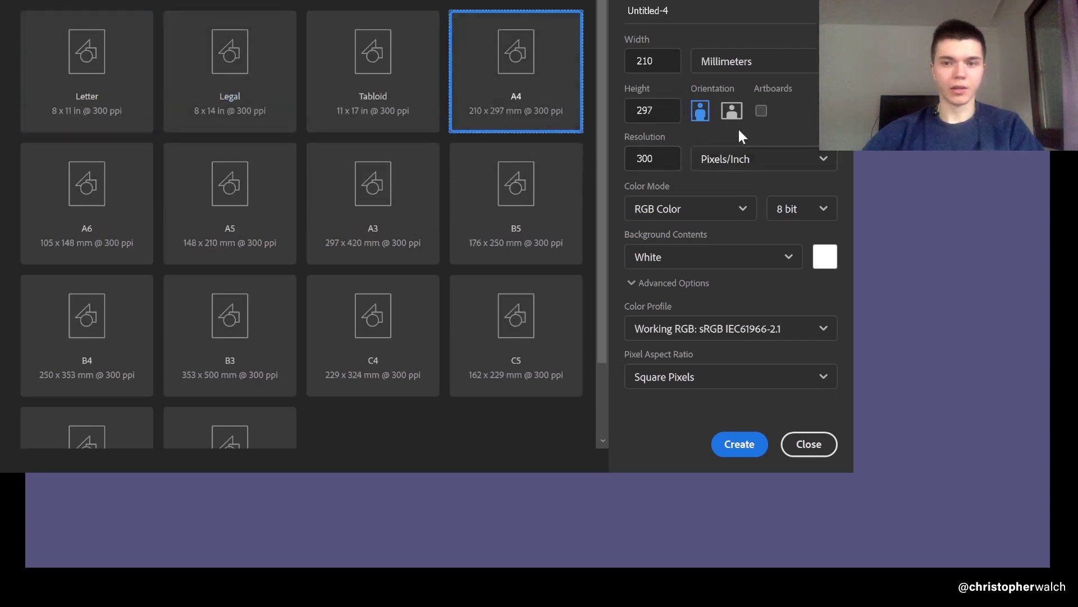
click(632, 168)
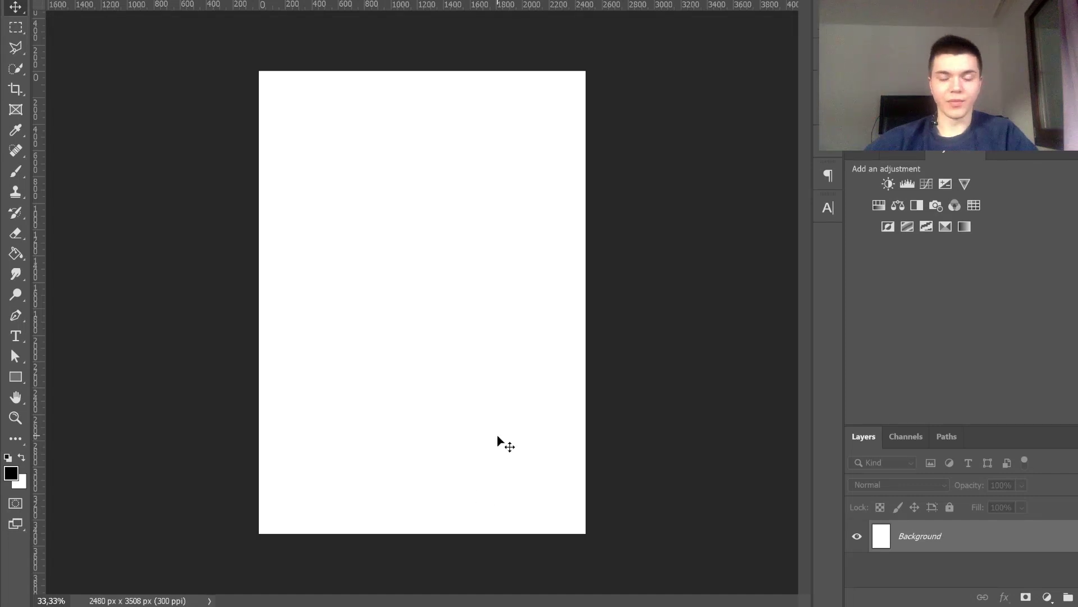
key(ctrl+v)
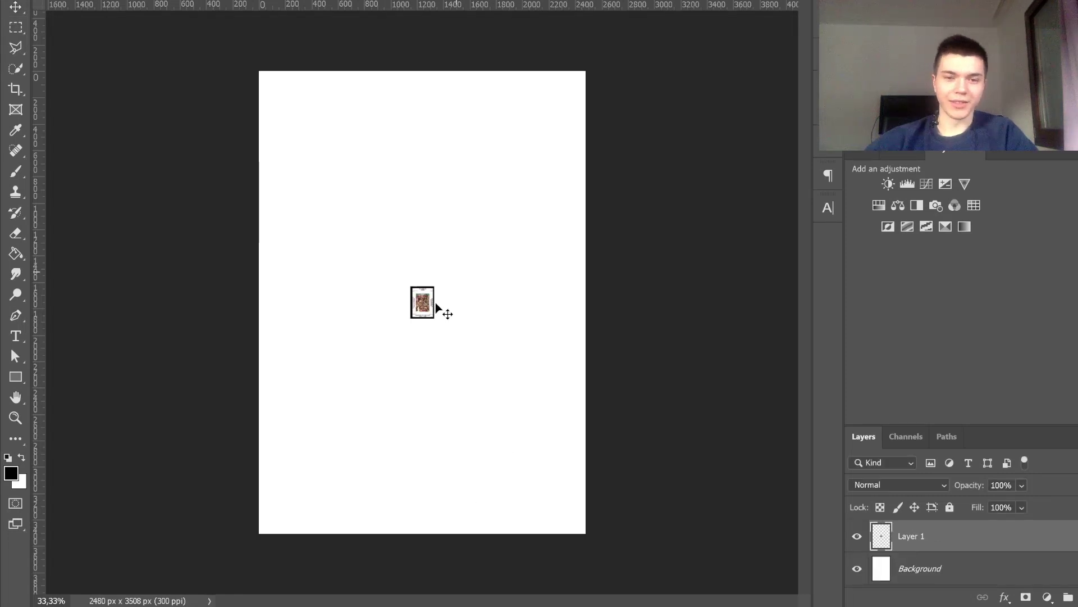
key(ctrl+t)
drag(434, 302, 554, 301)
key(Return)
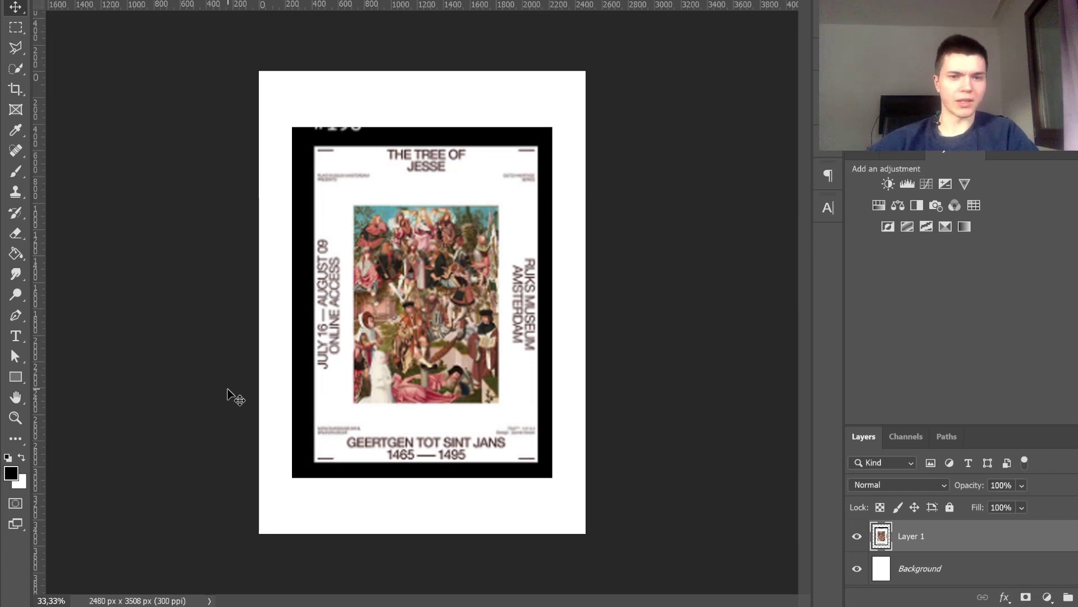
key(Delete)
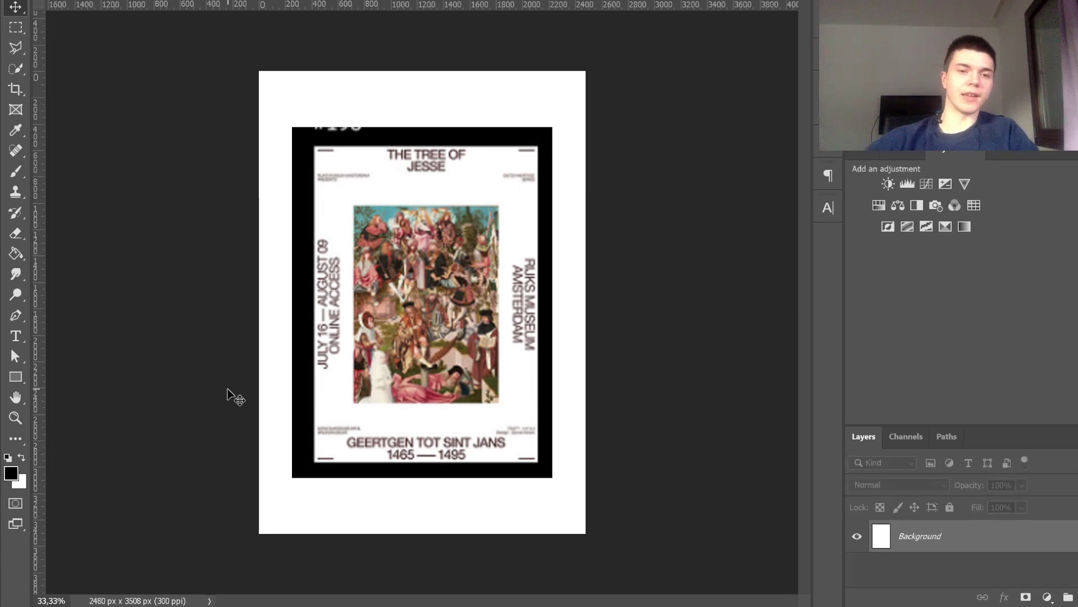
Step: Add a placeholder text layer near the top of the page and try different fonts, settling on a classic light serif
key(t)
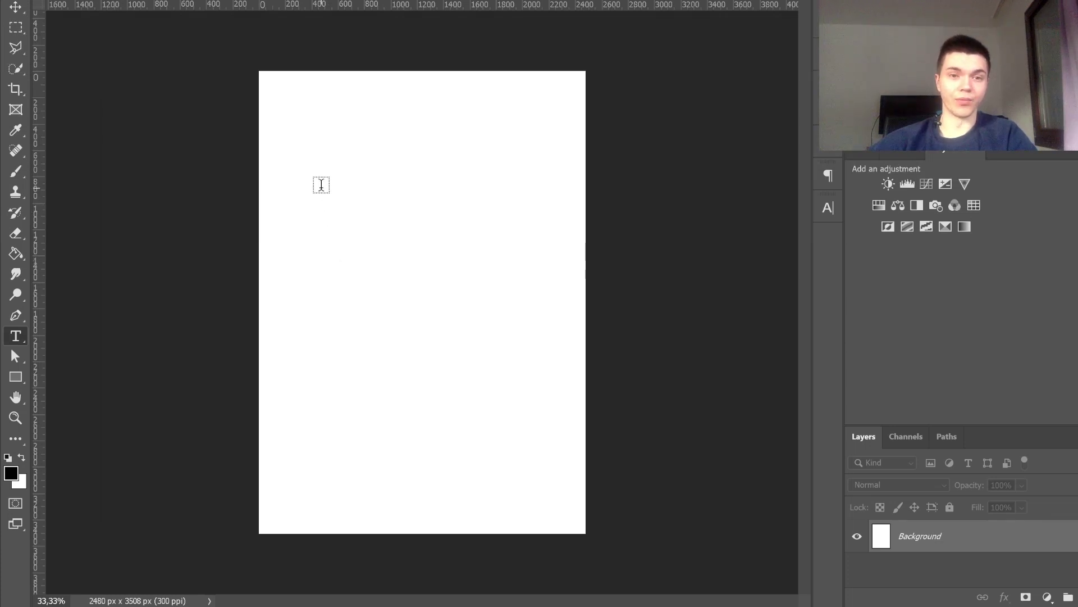
click(388, 116)
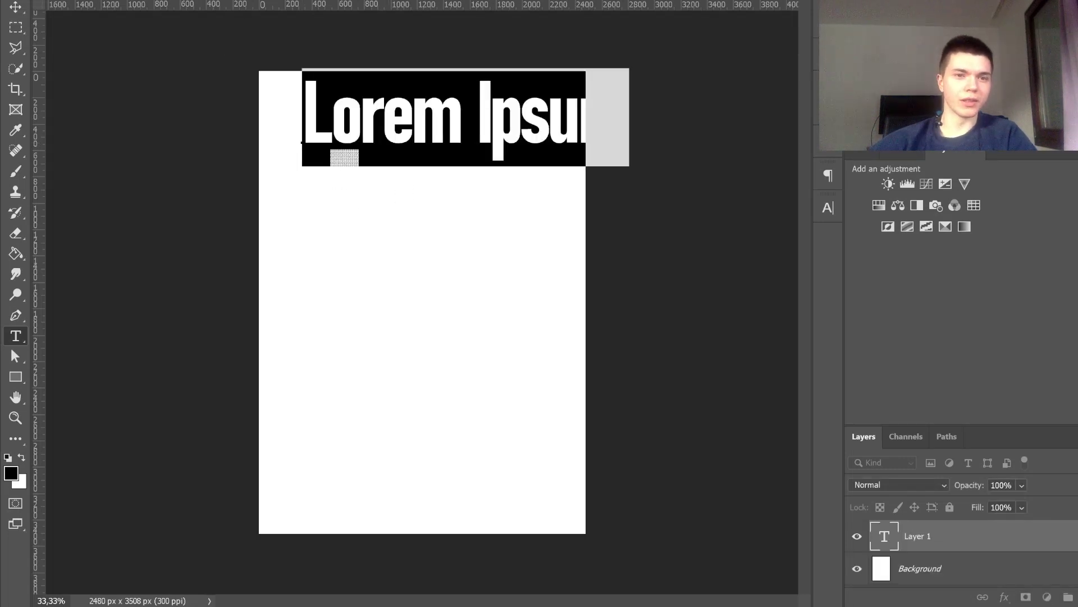
key(Down)
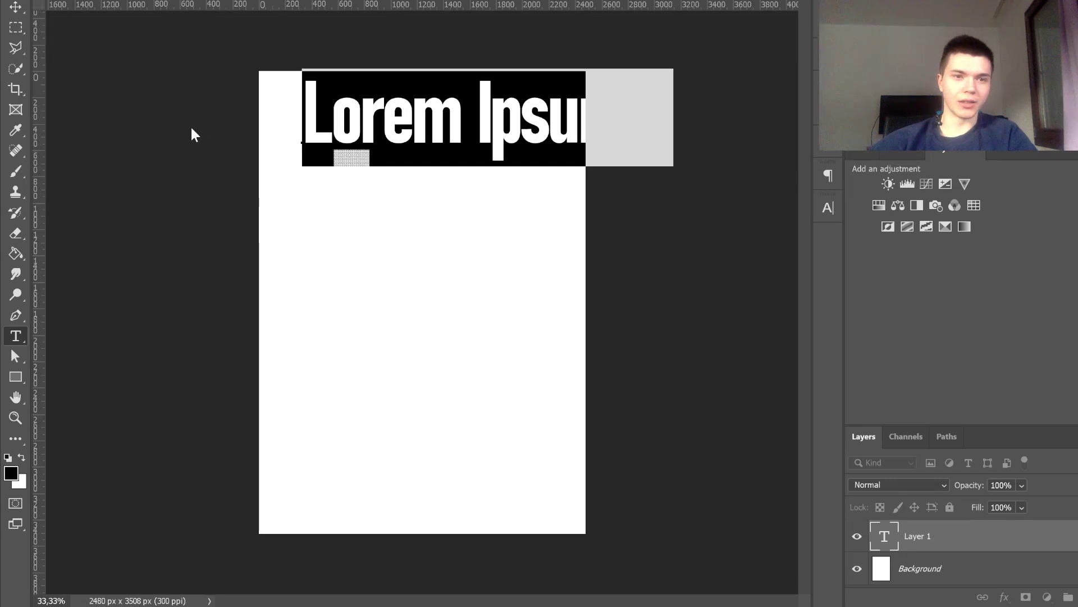
key(Down)
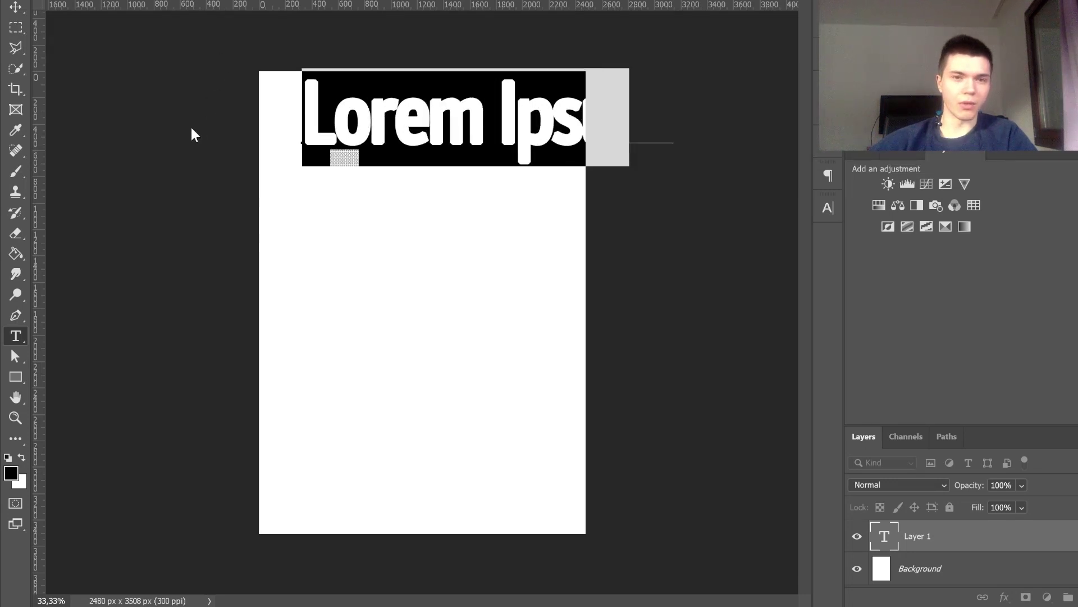
key(Down)
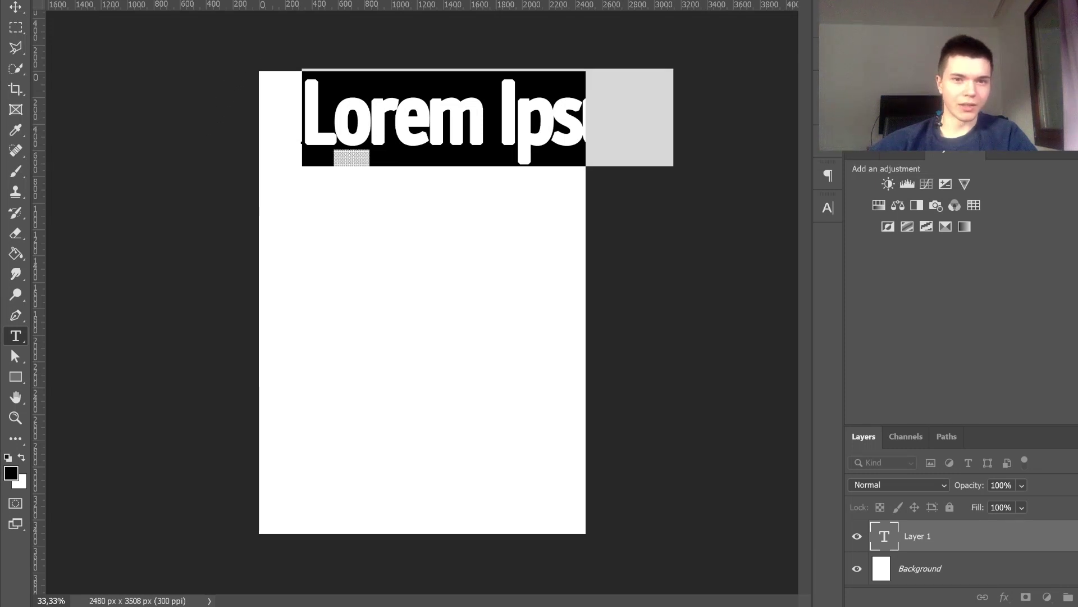
key(Down)
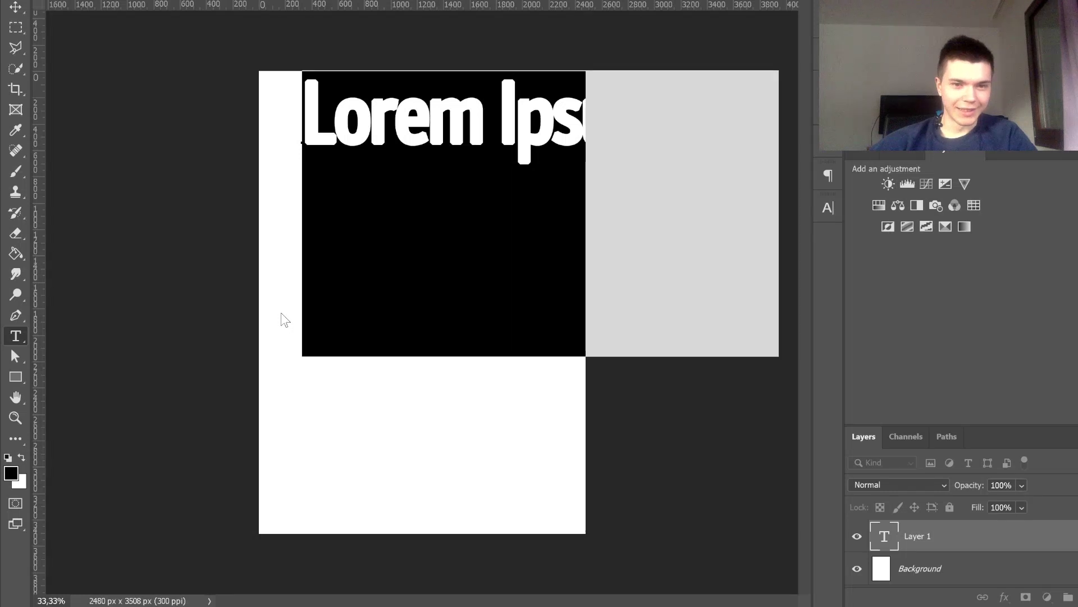
key(Down)
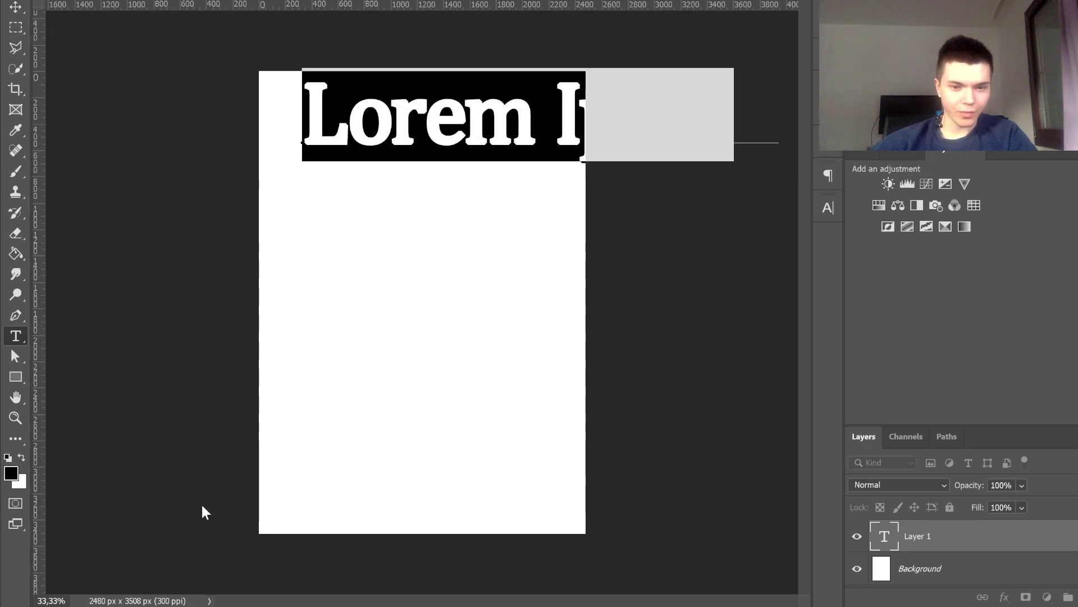
key(Down)
key(Down)
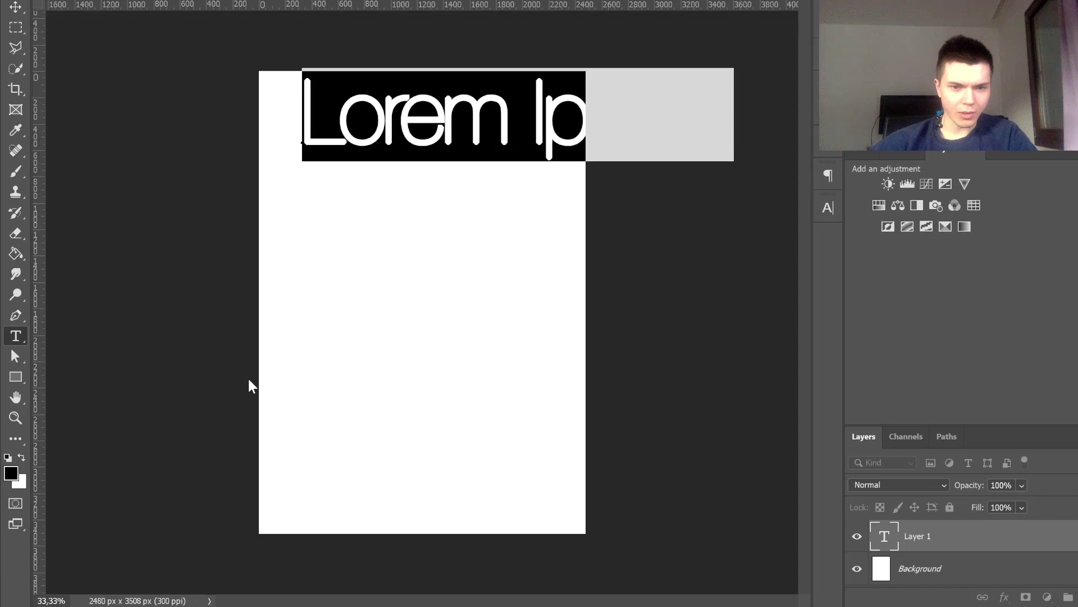
key(Down)
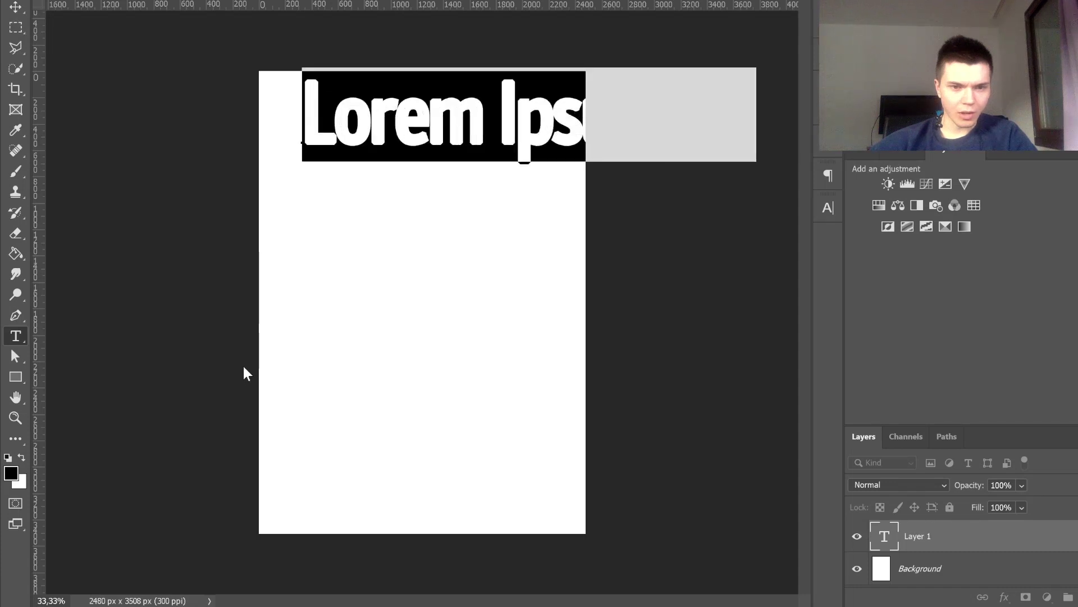
key(Down)
key(Down)
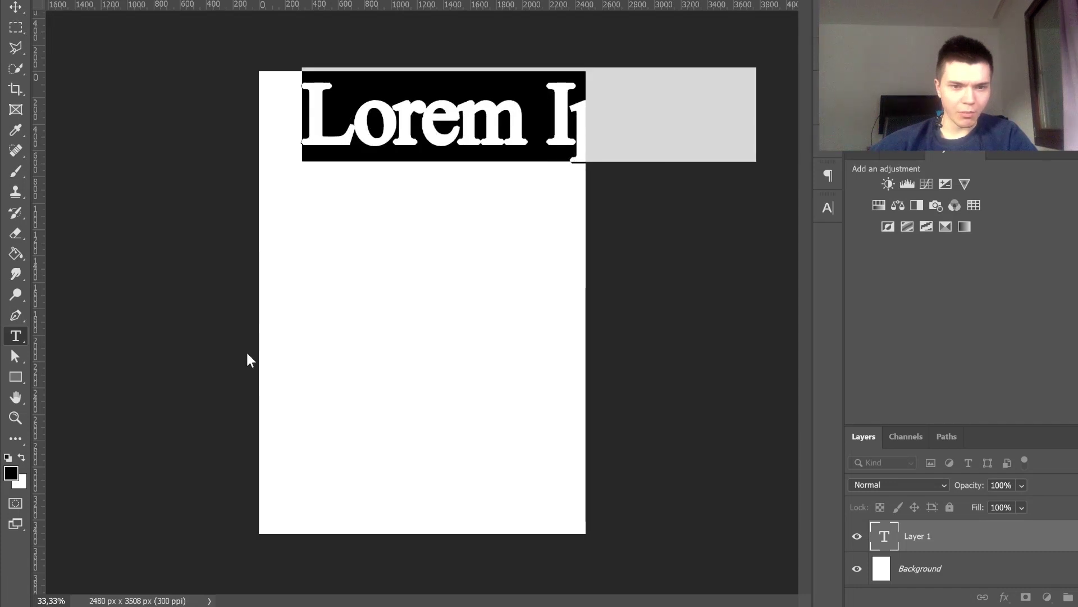
key(Down)
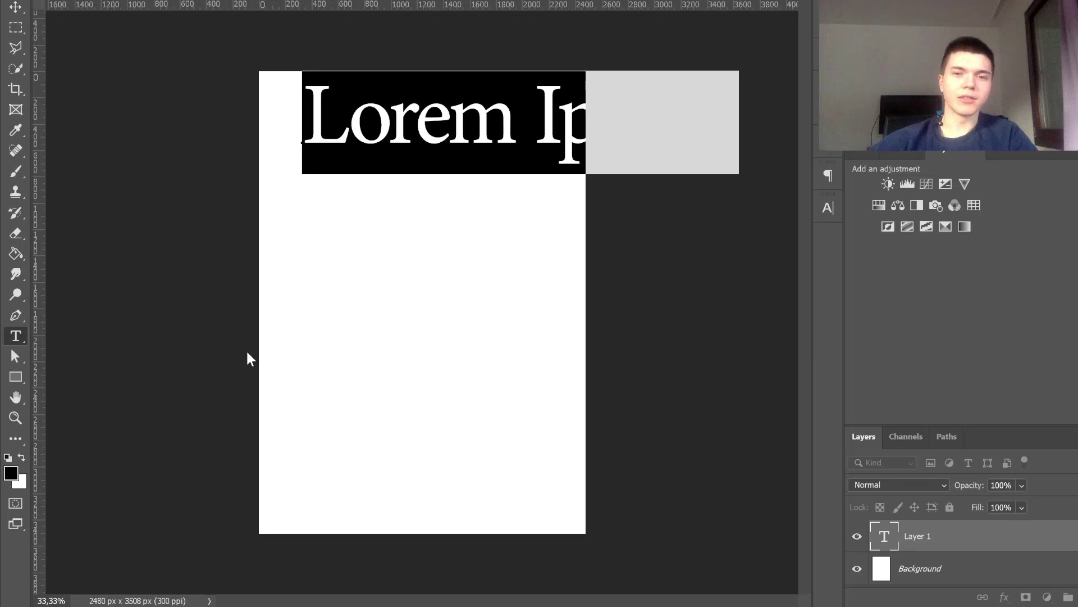
key(Down)
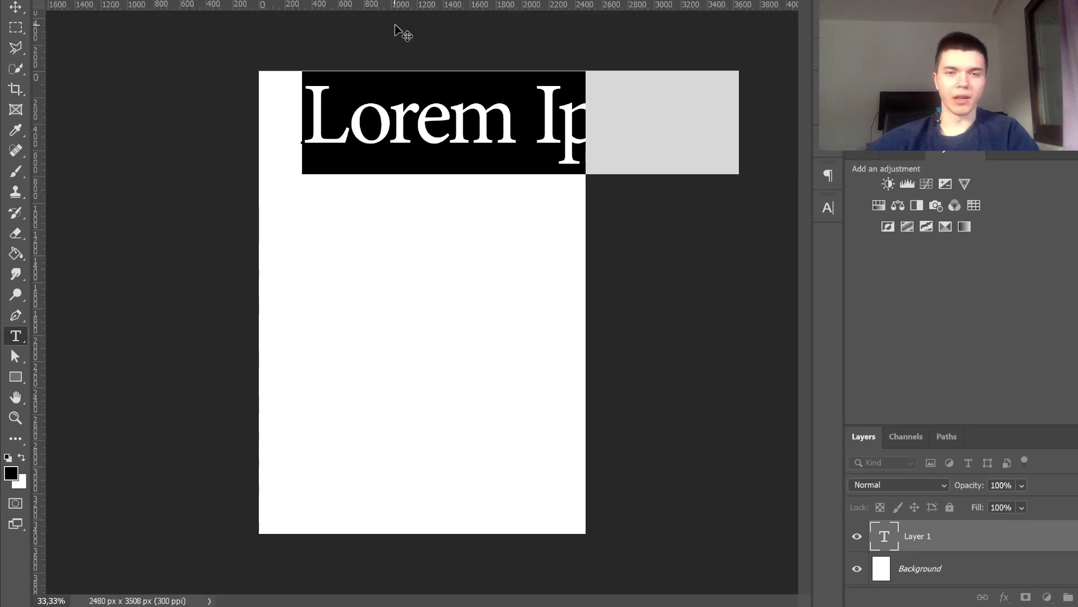
Step: Reduce the placeholder text's font size until it fits within the page width and replace its wording with "dull"
key(ctrl+shift+comma)
key(ctrl+shift+comma)
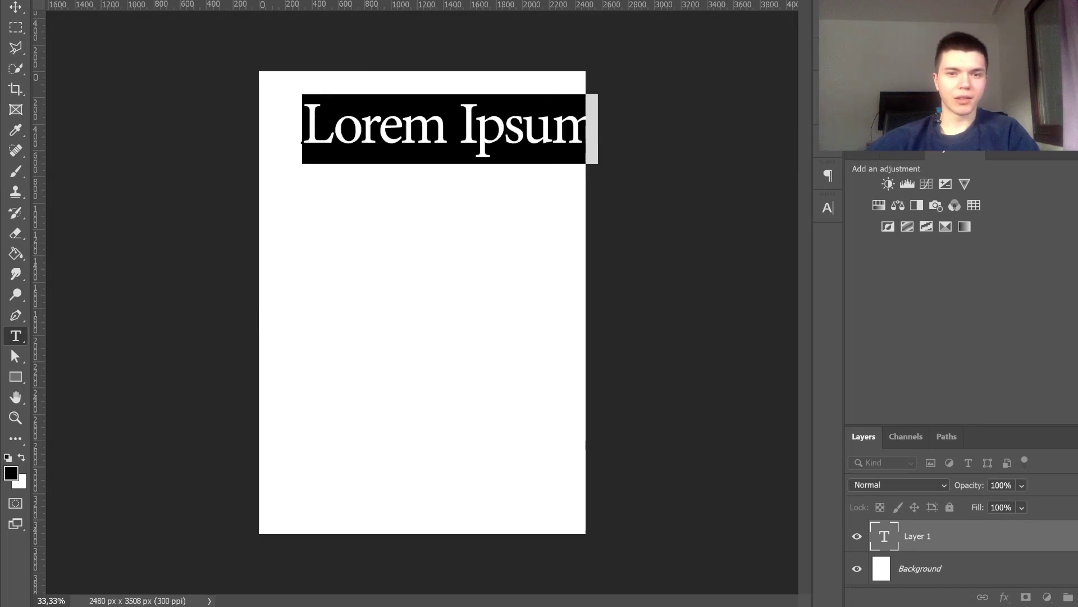
key(ctrl+shift+comma)
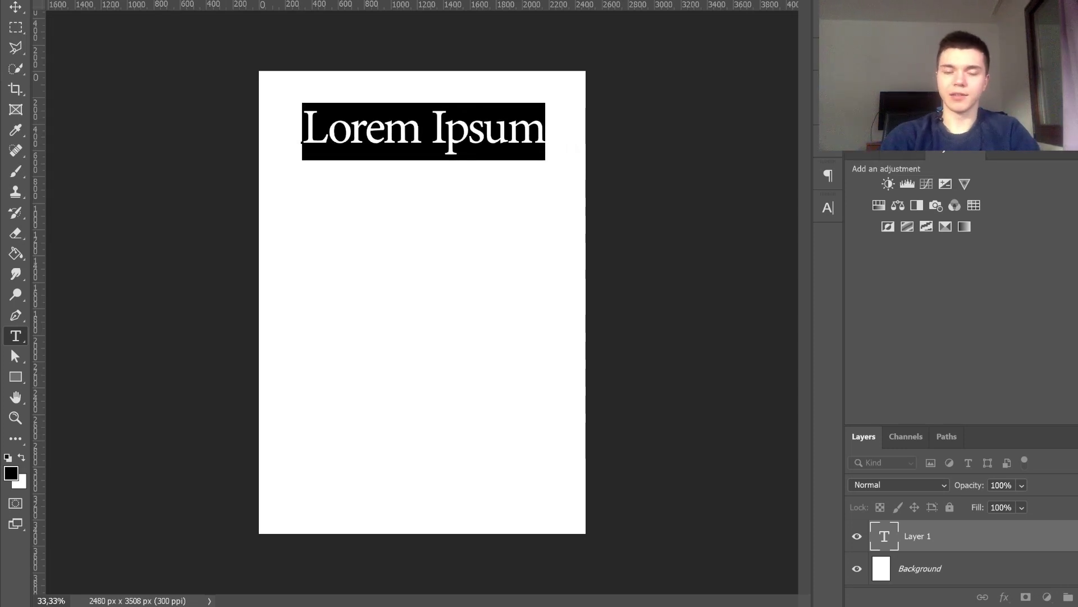
key(ctrl+h)
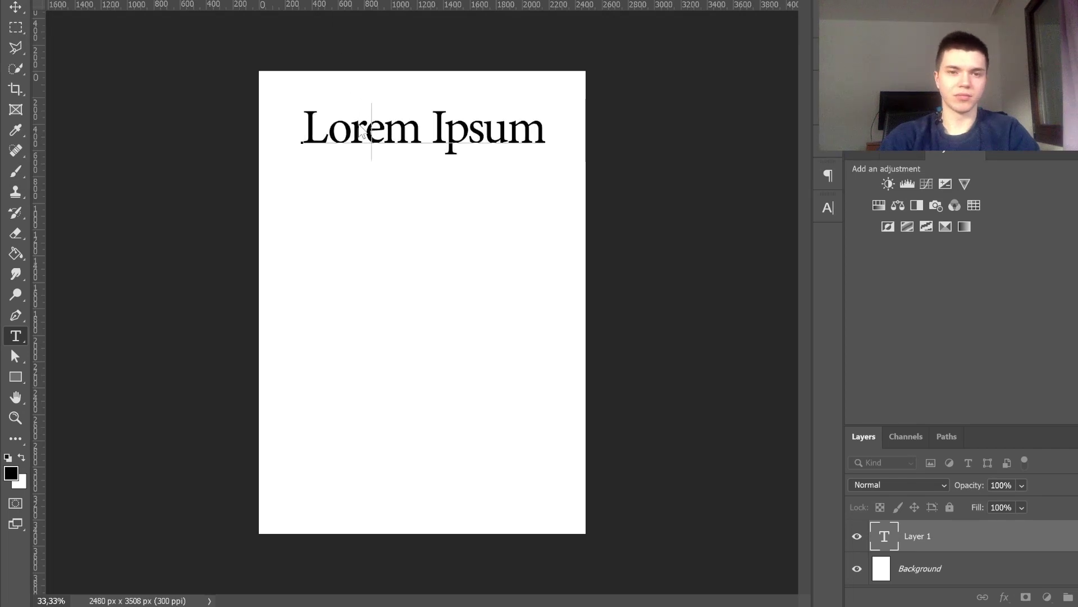
text(dull)
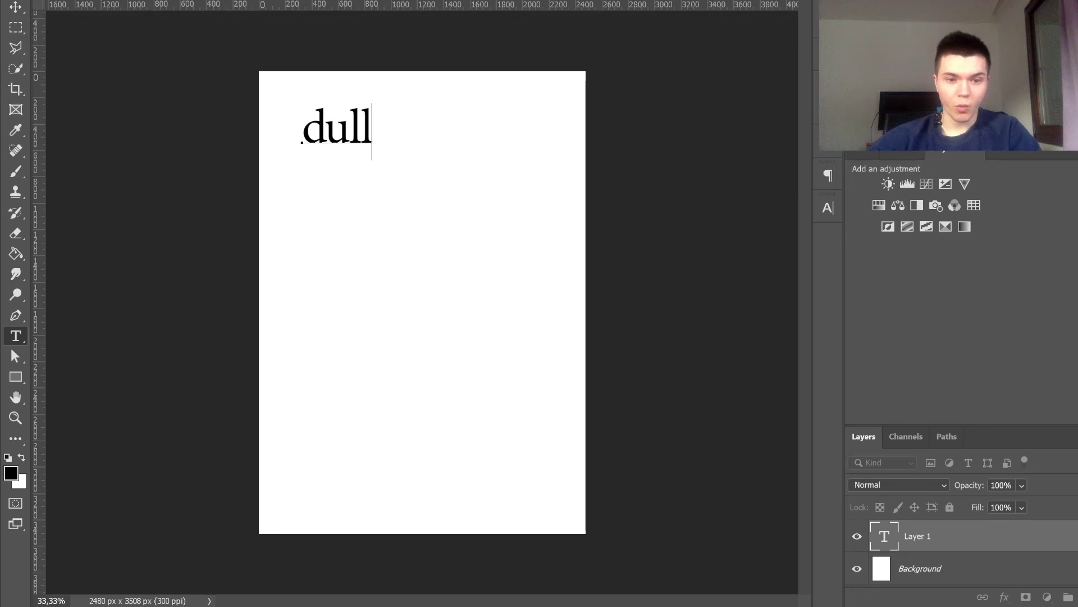
Step: Set the whole word "dull" to all caps and commit the text edit
click(349, 129)
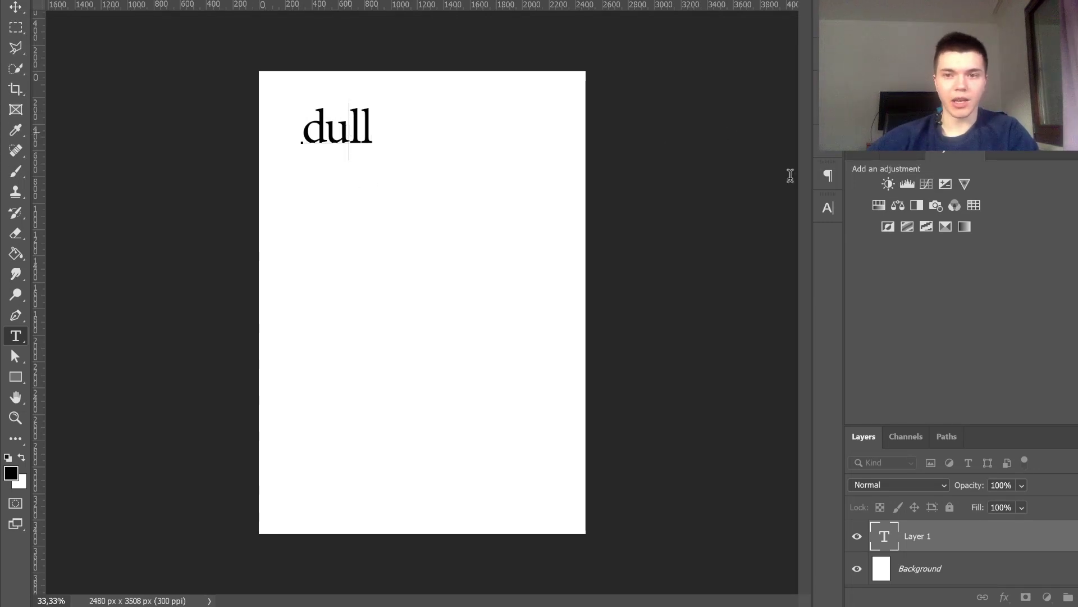
key(ctrl+a)
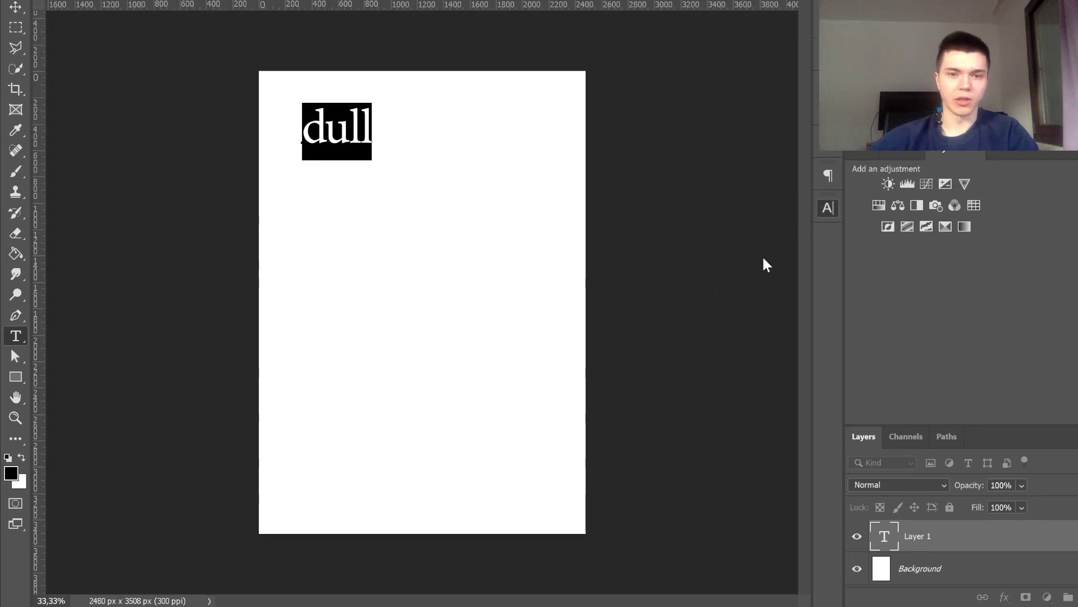
key(ctrl+shift+k)
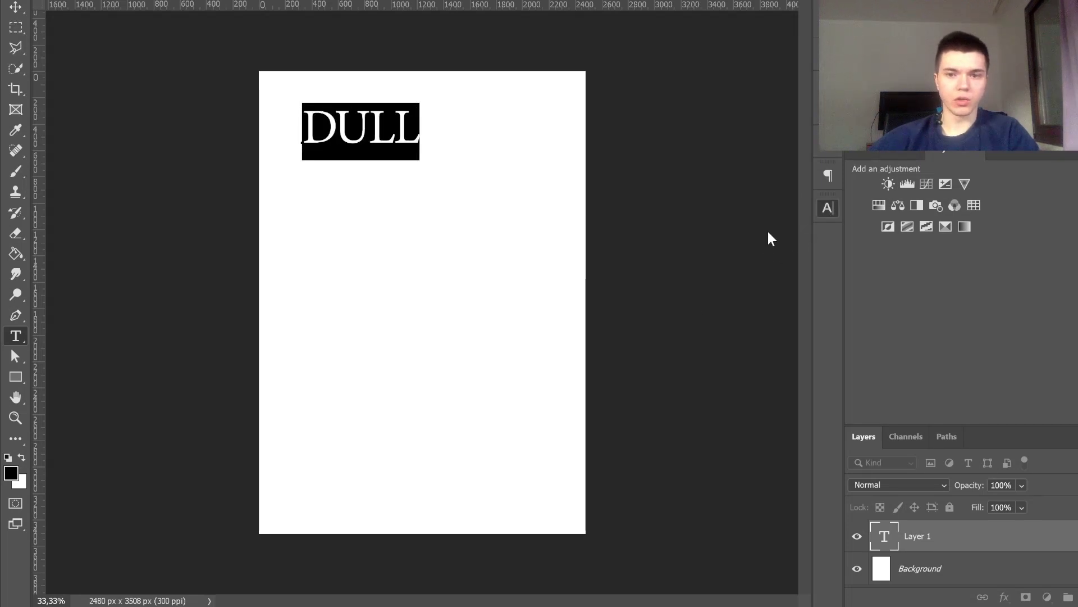
click(16, 8)
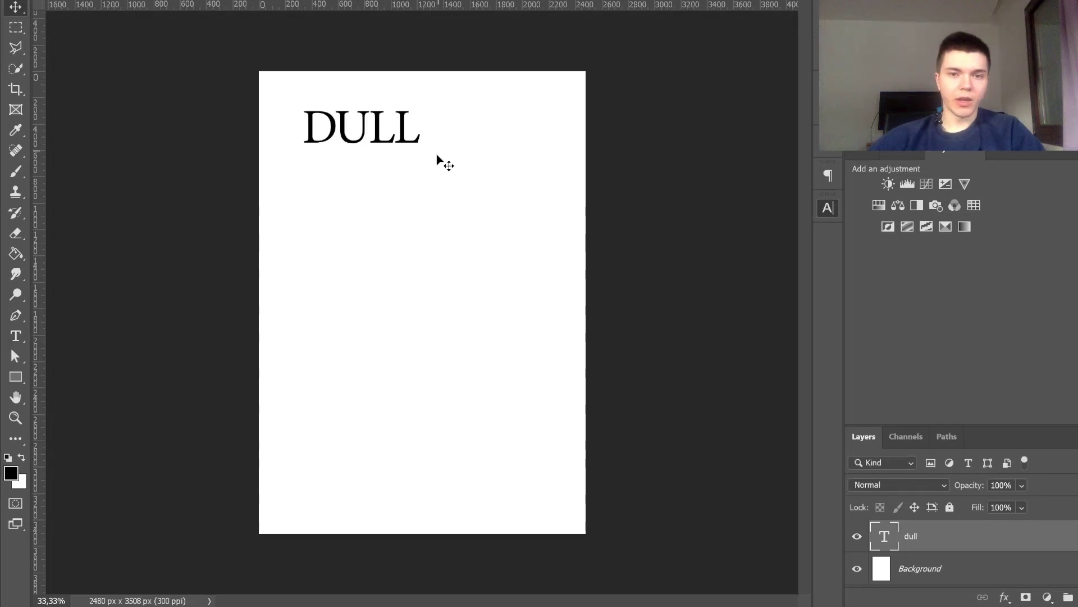
Step: Scale the DULL title proportionally to about twice its size so it nearly spans the page width
key(ctrl+t)
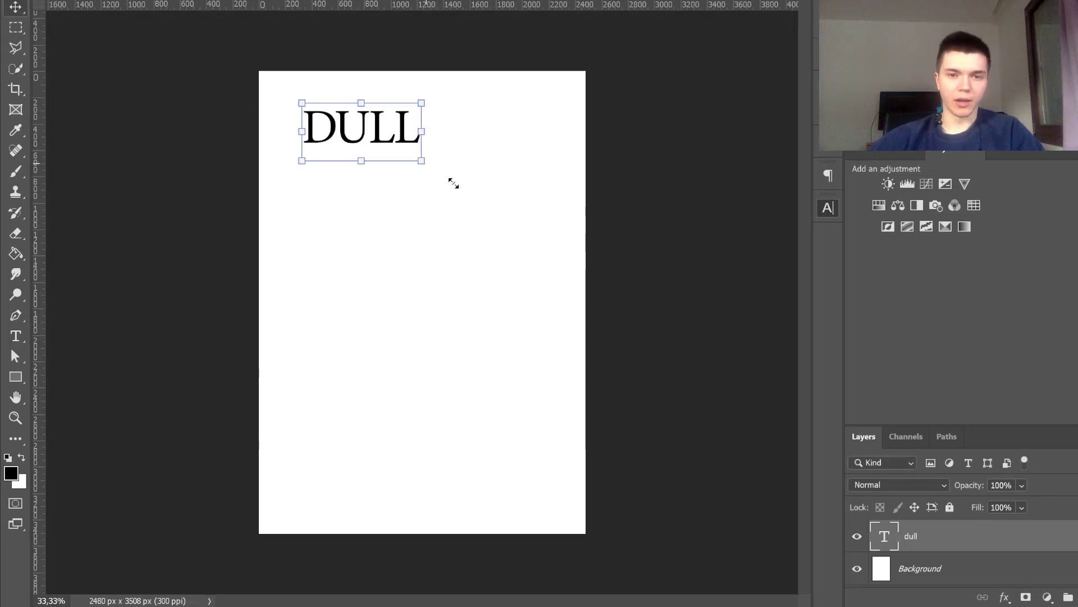
drag(454, 183, 532, 255)
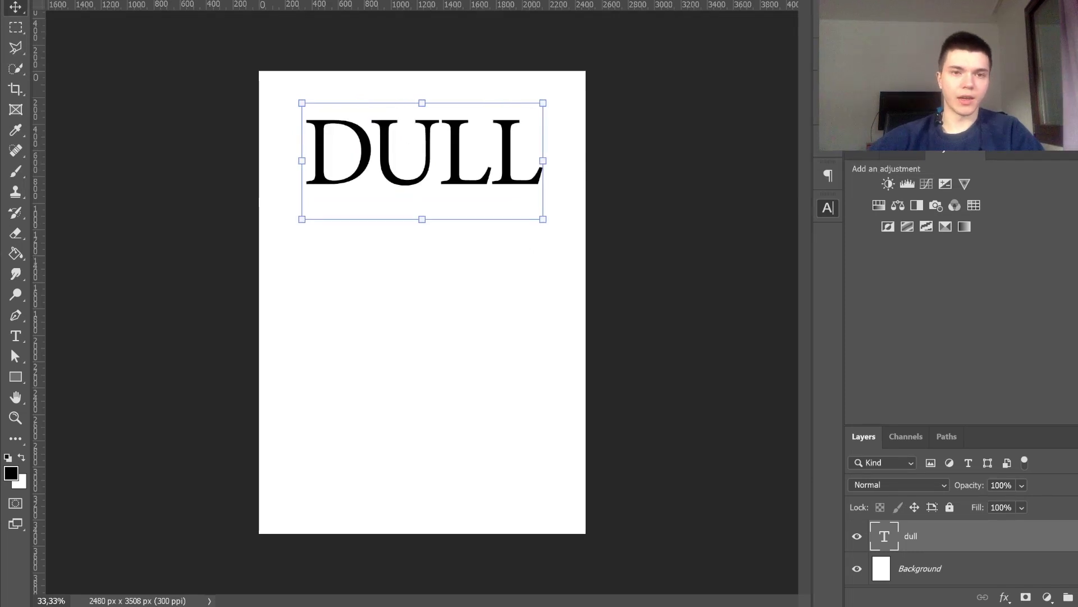
key(Return)
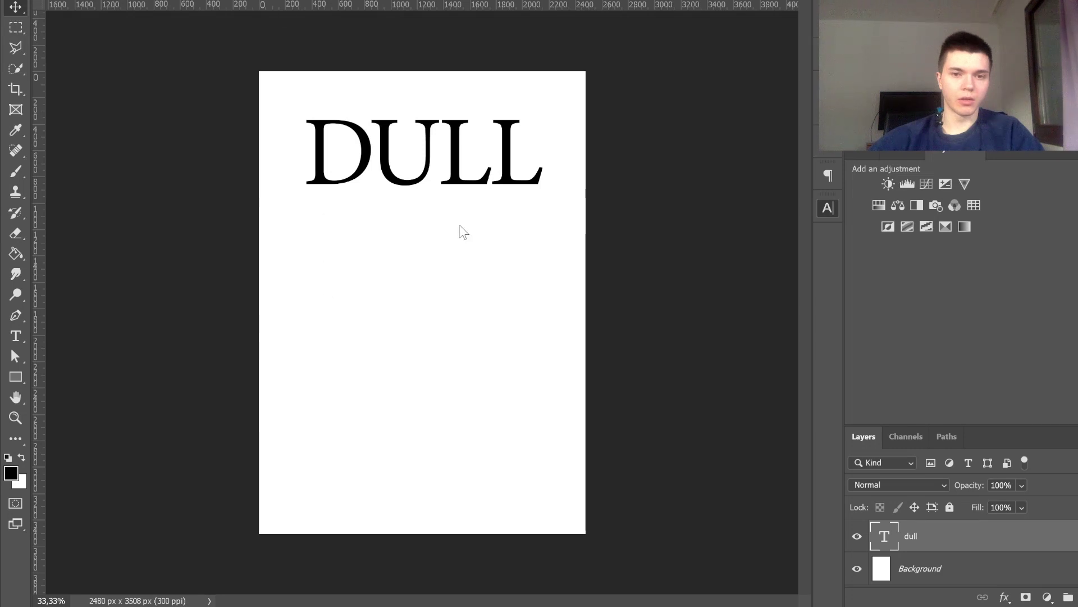
Step: Show the grid over the page and widen its spacing so seven major columns span the page width
key(ctrl+apostrophe)
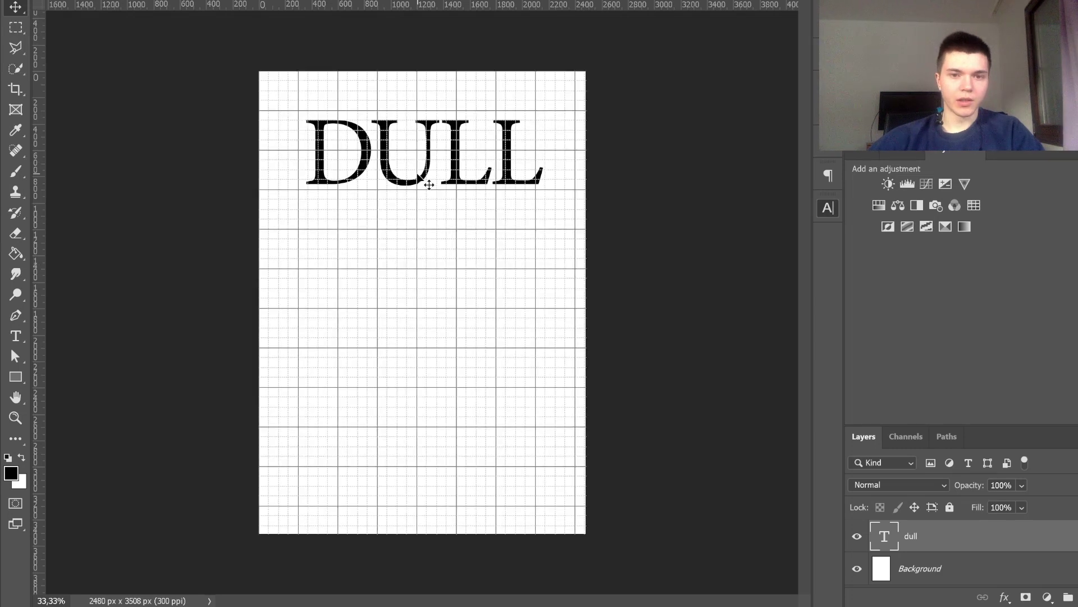
drag(420, 183, 410, 183)
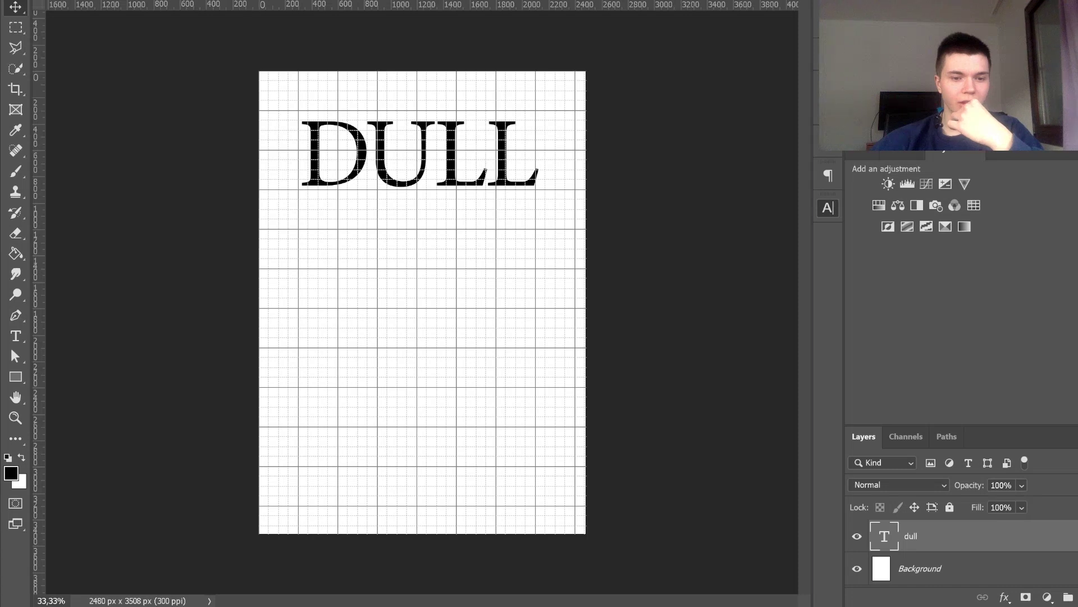
key(i)
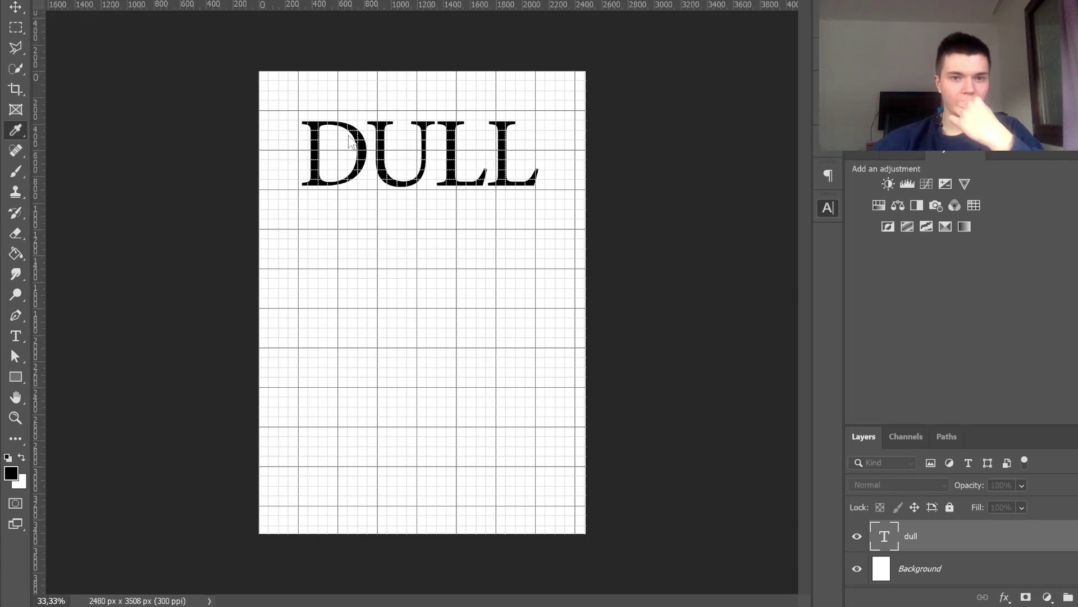
key(space)
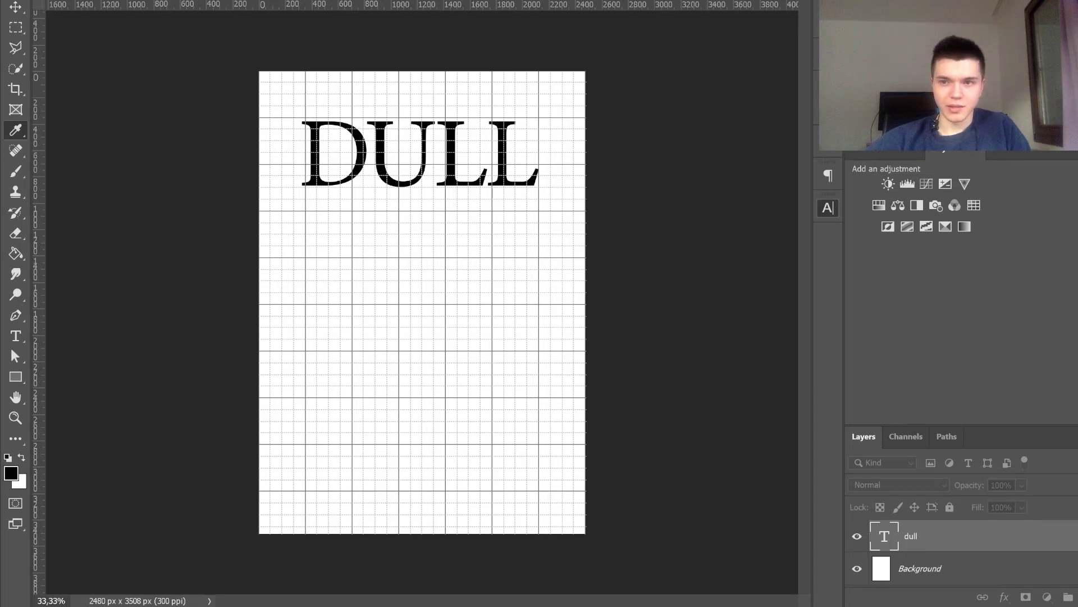
Step: Move the DULL title so its left edge aligns with the first major vertical gridline
key(v)
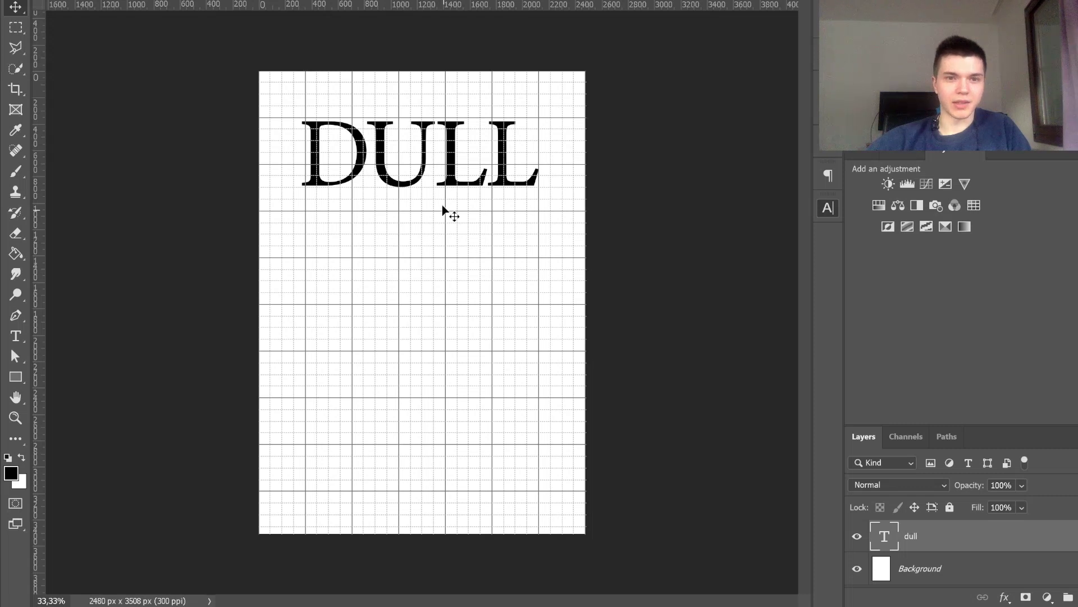
mouse_move(400, 181)
mouse_down()
mouse_move(404, 206)
mouse_move(408, 183)
mouse_up()
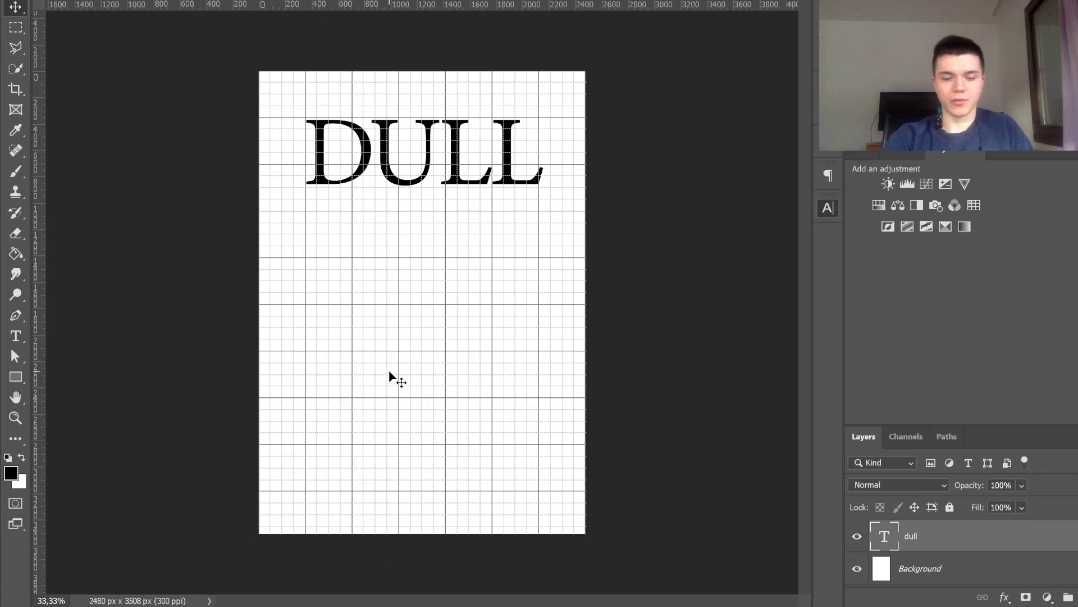
key(ctrl+shift+alt+n)
key(ctrl+v)
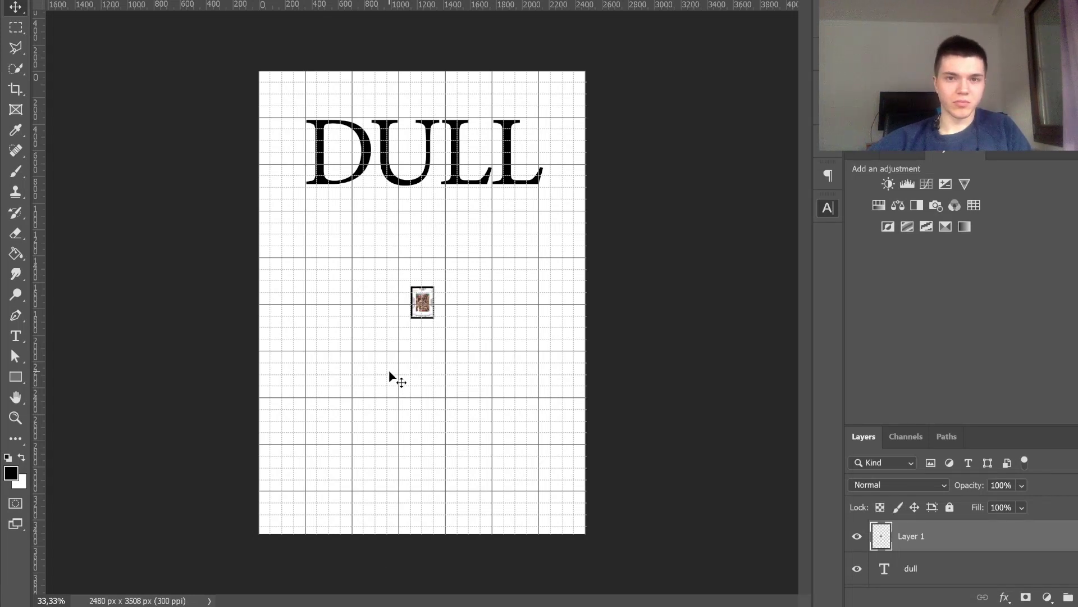
key(Delete)
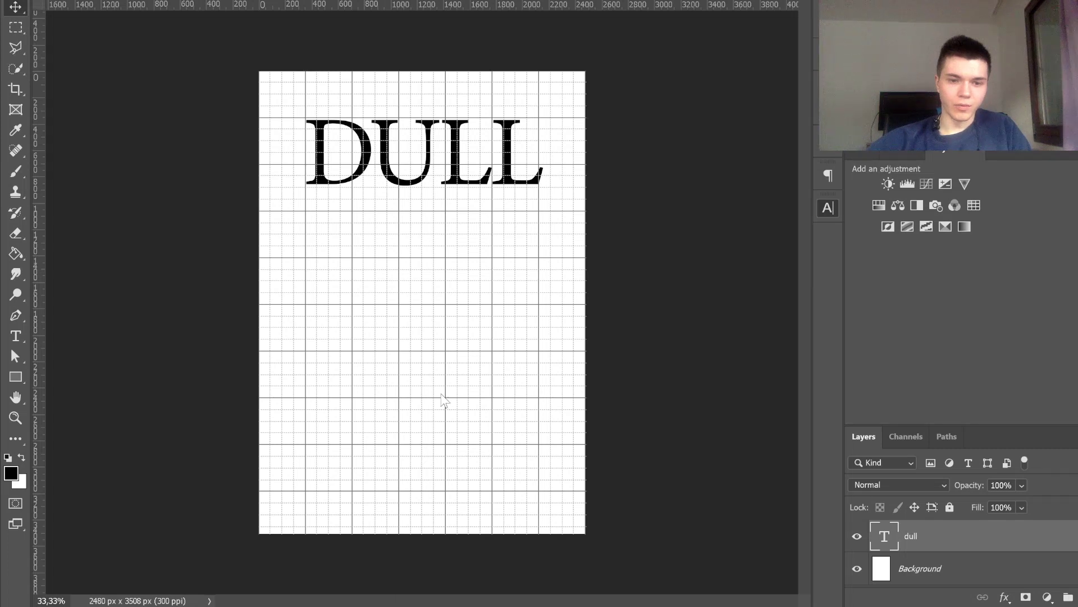
key(ctrl+shift+alt+n)
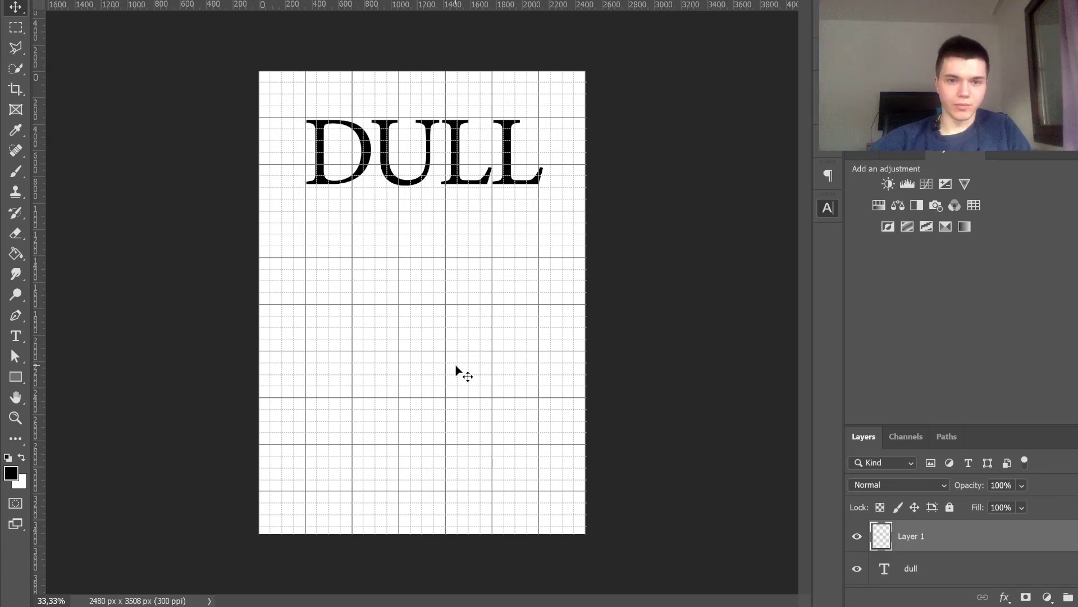
key(ctrl+v)
key(Delete)
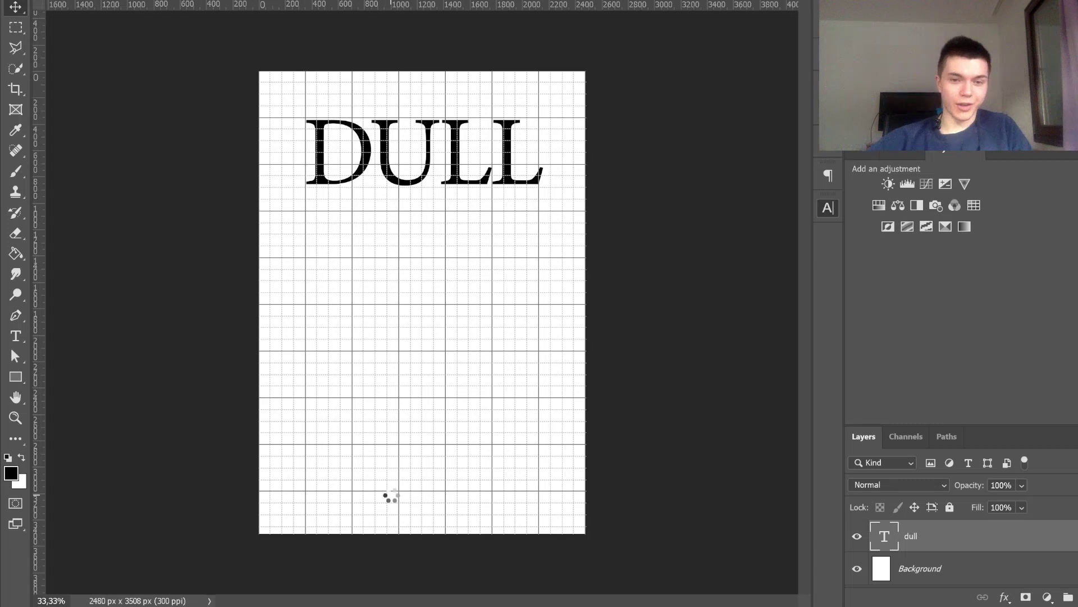
Step: Paste the copied desert landscape photo onto a new layer and align its upper edge to the major gridline below the DULL title
key(ctrl+shift+alt+n)
key(ctrl+v)
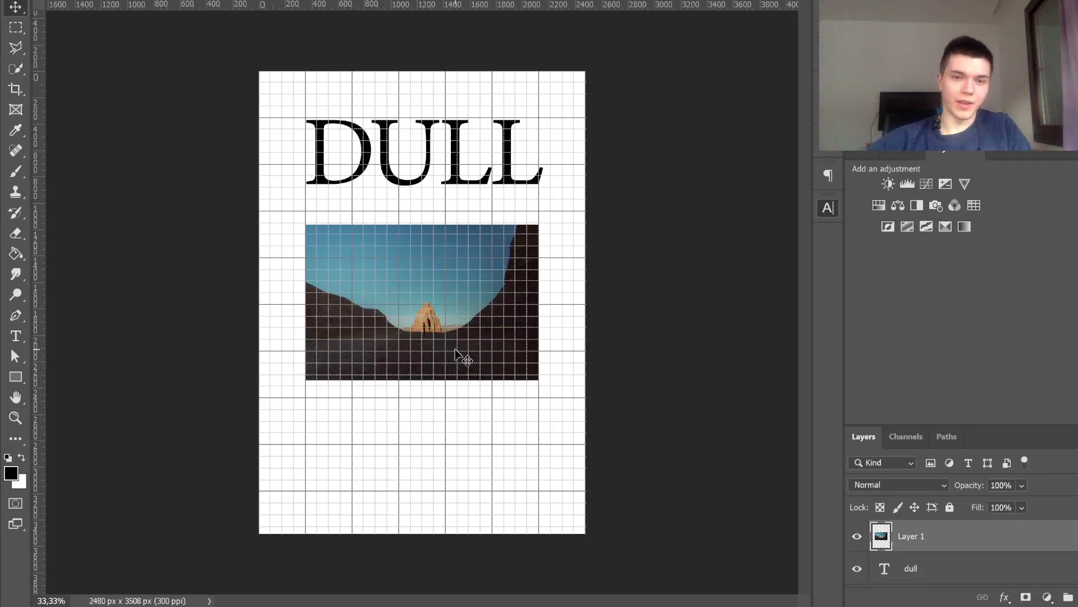
drag(454, 348, 457, 340)
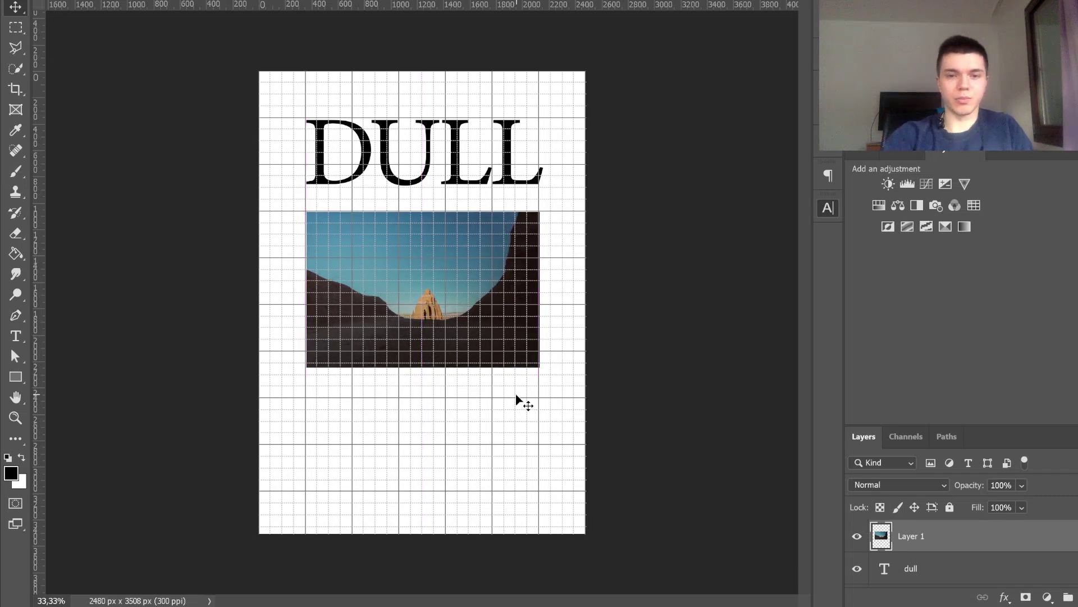
Step: Rotate the landscape photo 90° counterclockwise and move it down so its upper edge meets the major gridline below the title
key(ctrl+t)
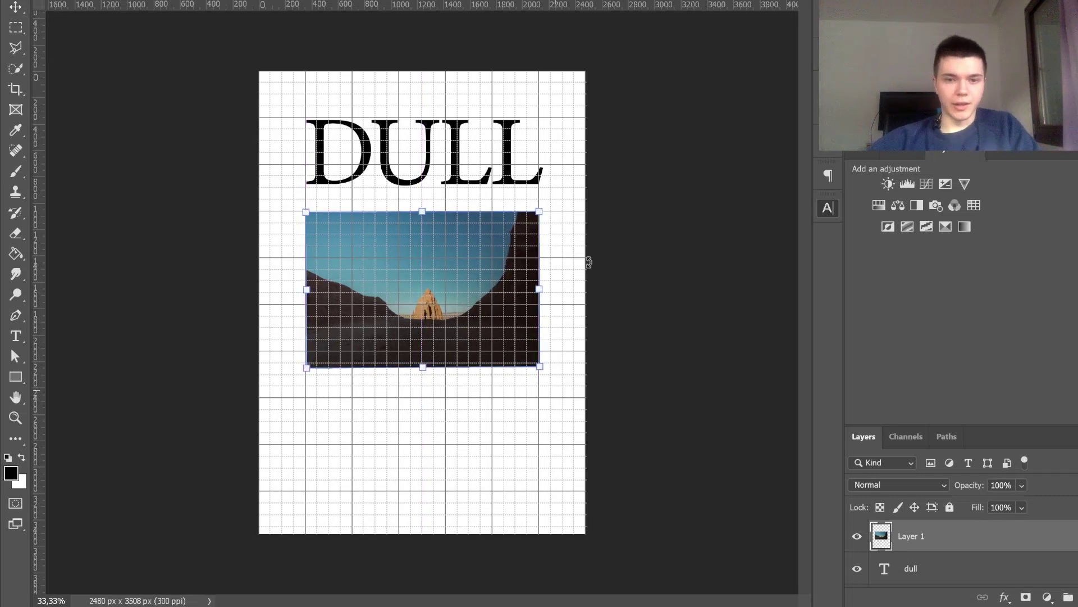
drag(588, 261, 510, 151)
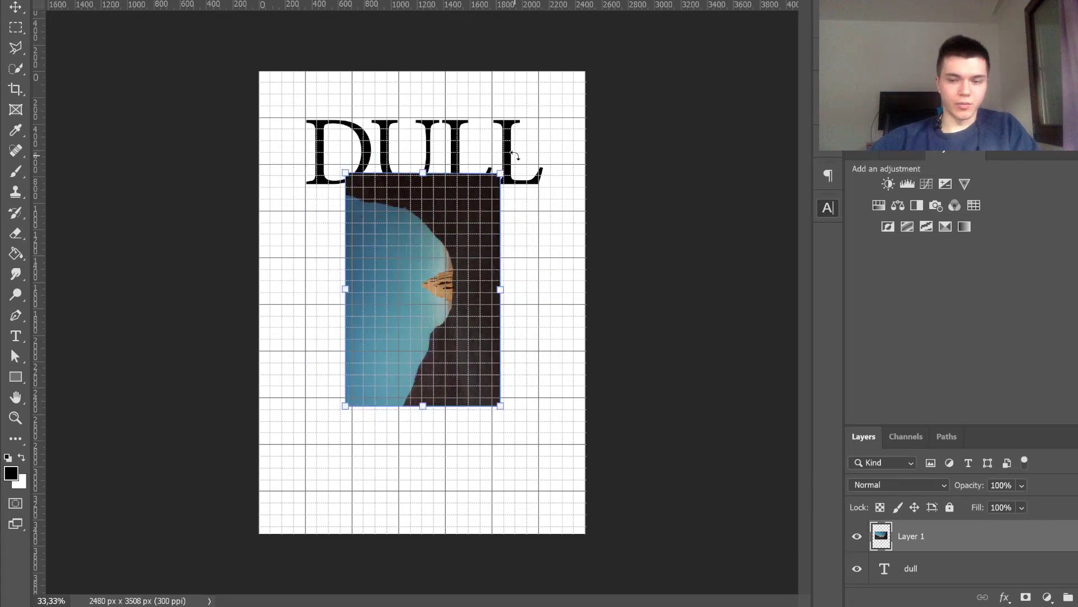
key(Return)
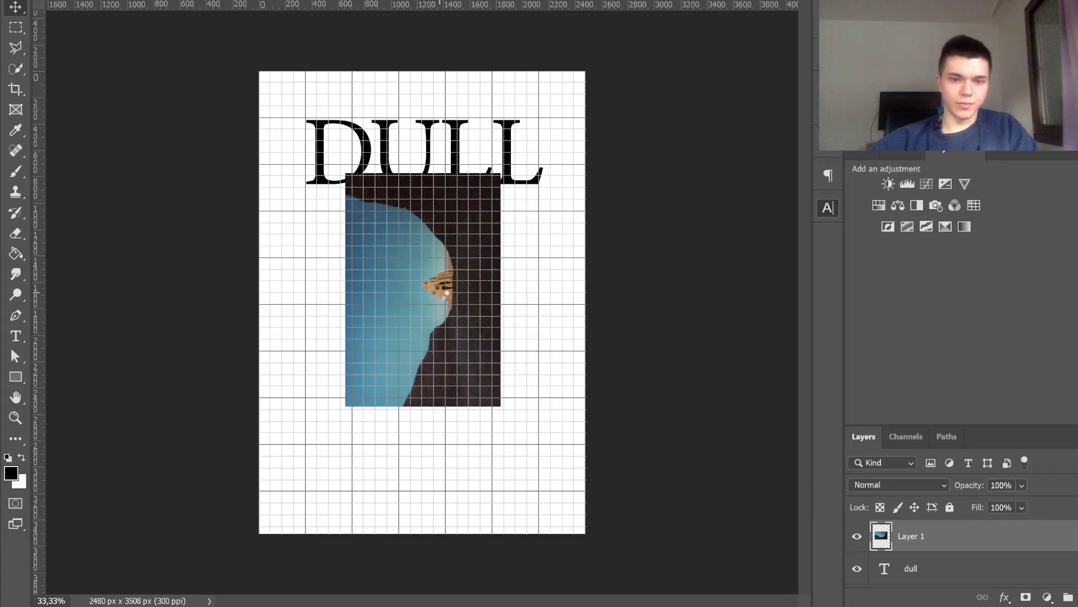
drag(438, 252, 443, 286)
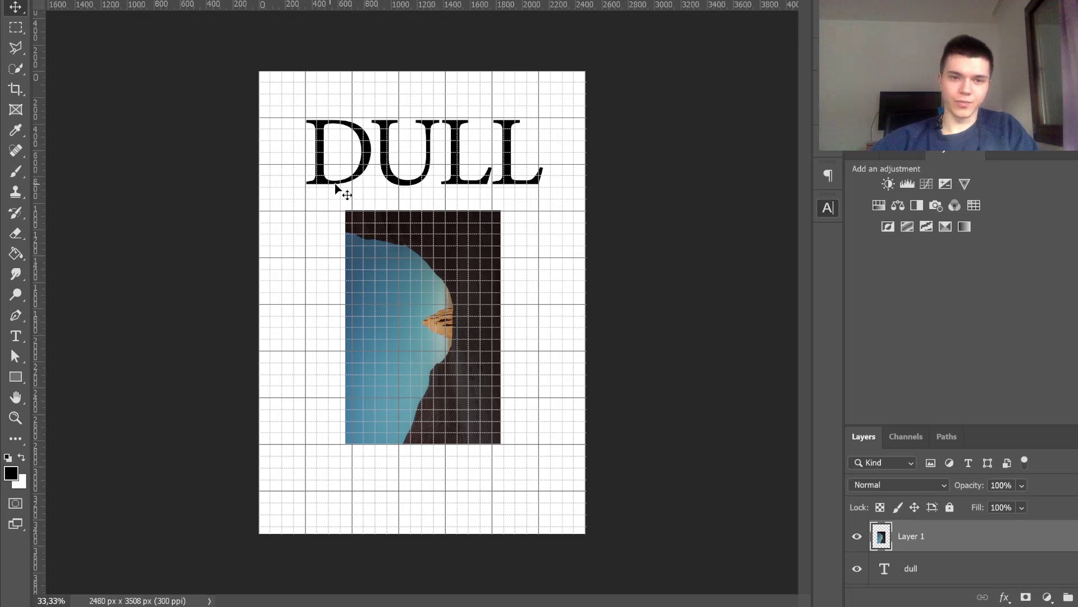
Step: Duplicate the DULL title and place the copy at the foot of the page, directly below the original
click(368, 170)
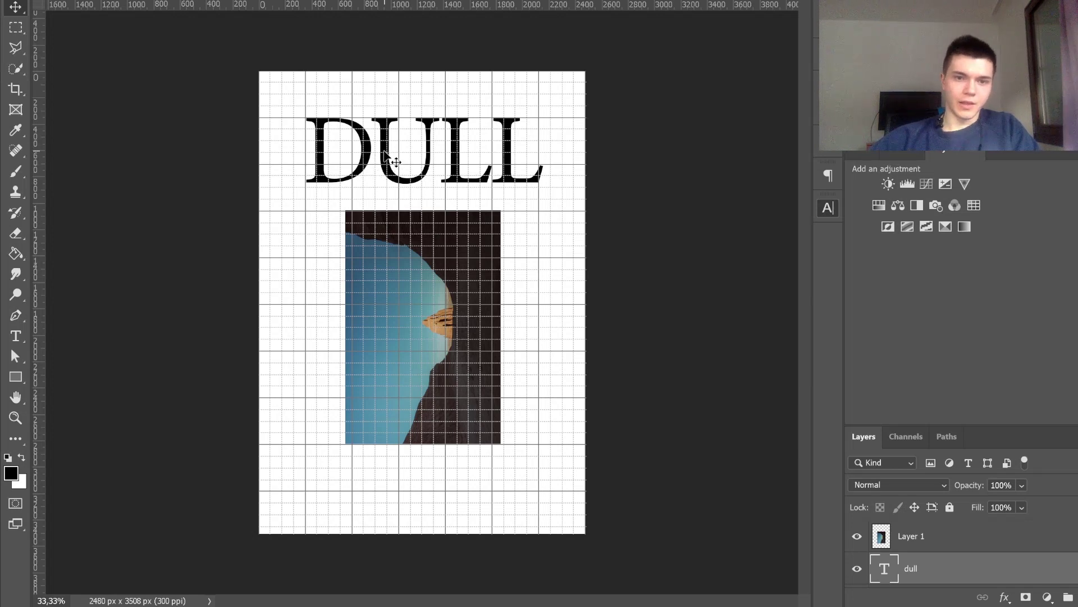
drag(392, 162, 382, 498)
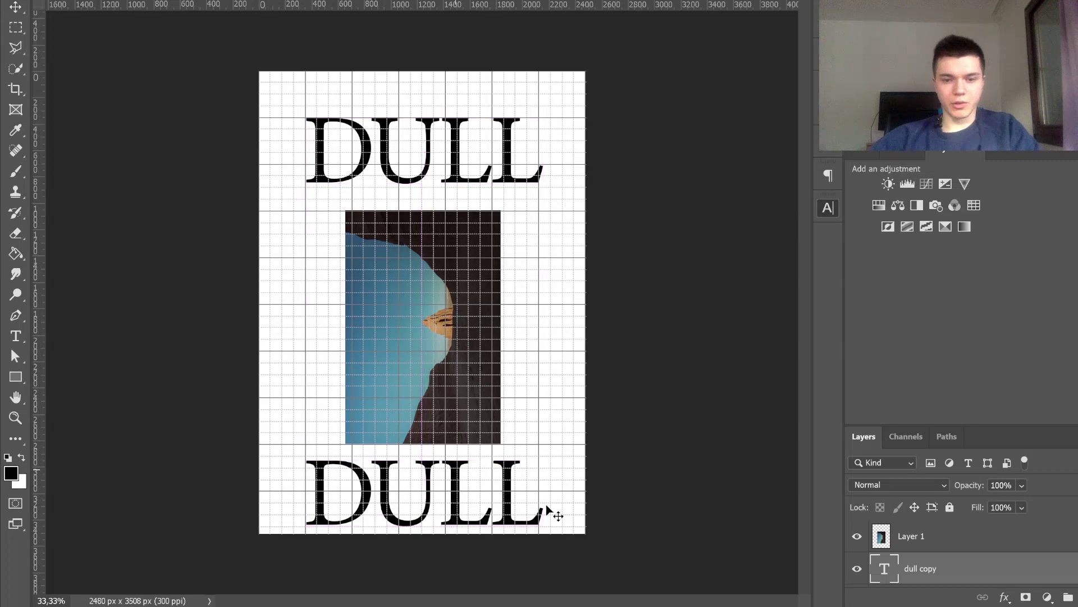
drag(576, 532, 562, 438)
key(Escape)
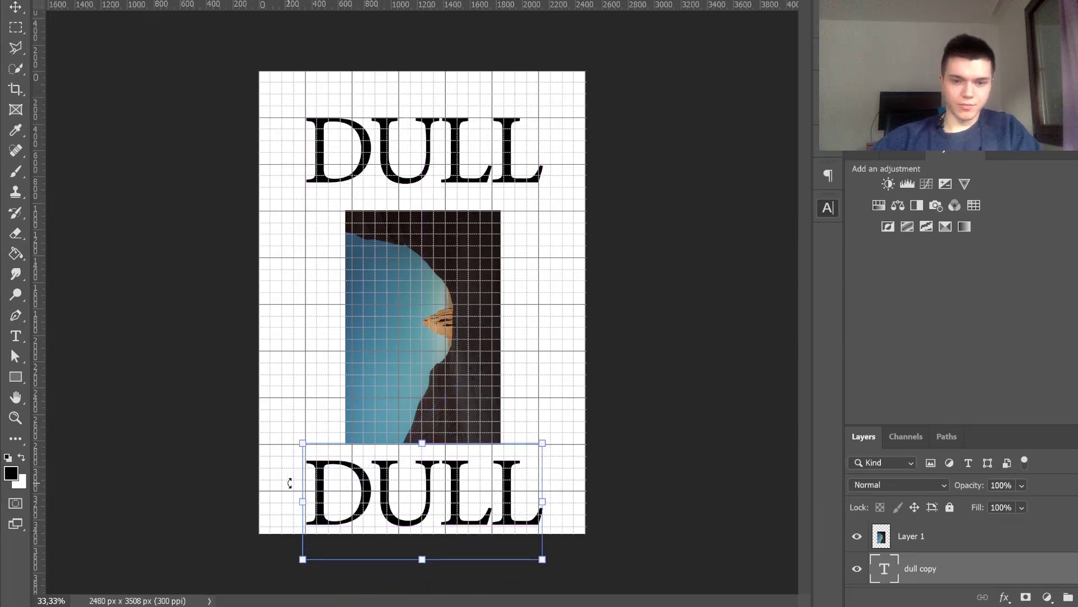
key(Return)
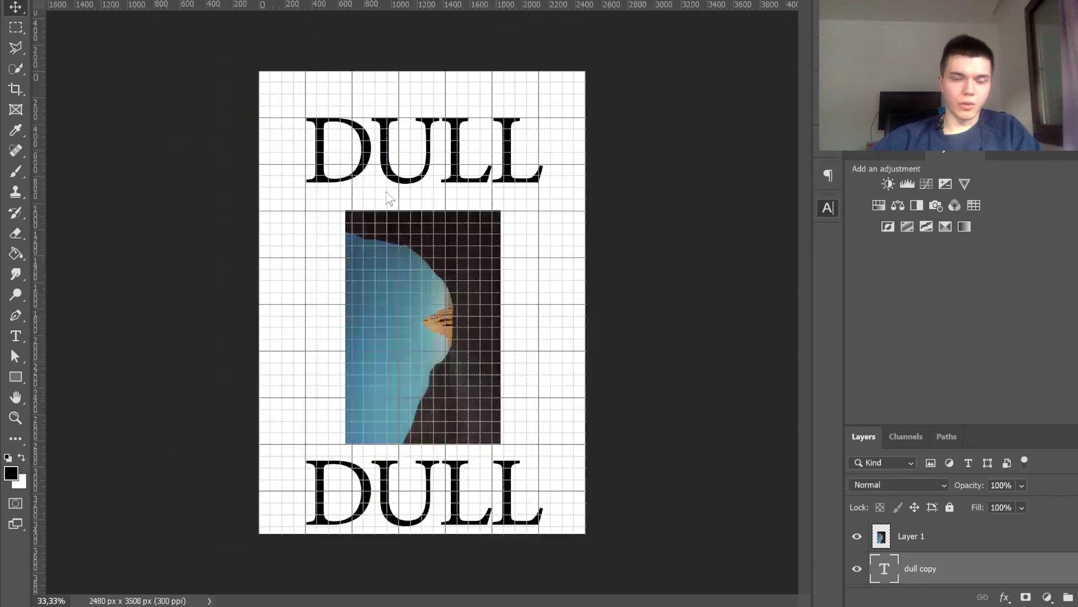
Step: Rotate the lower DULL copy 180° so it stands upside down
key(ctrl+t)
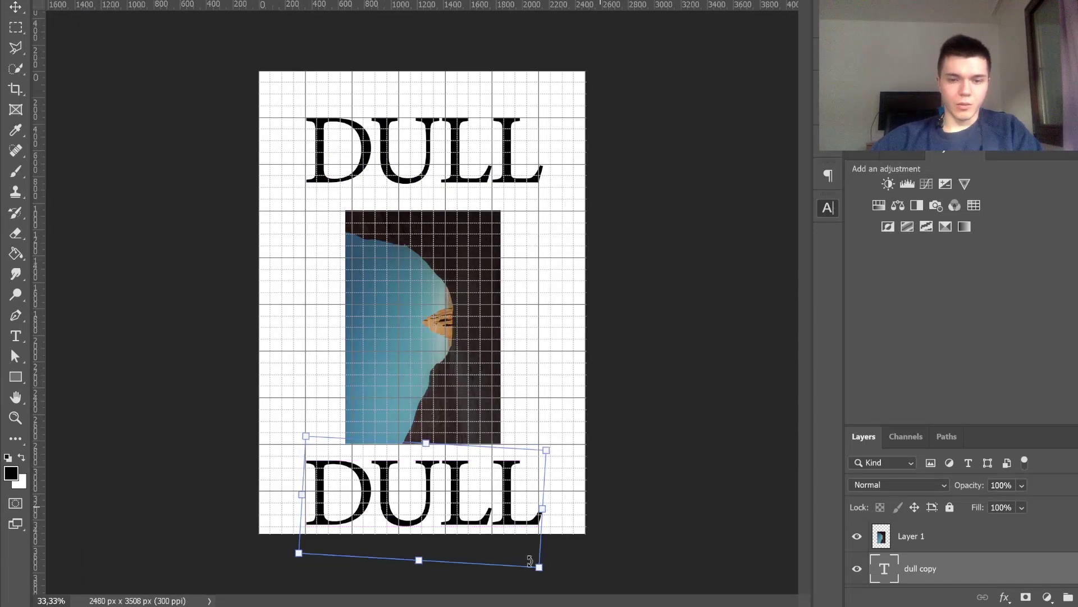
drag(554, 562, 263, 499)
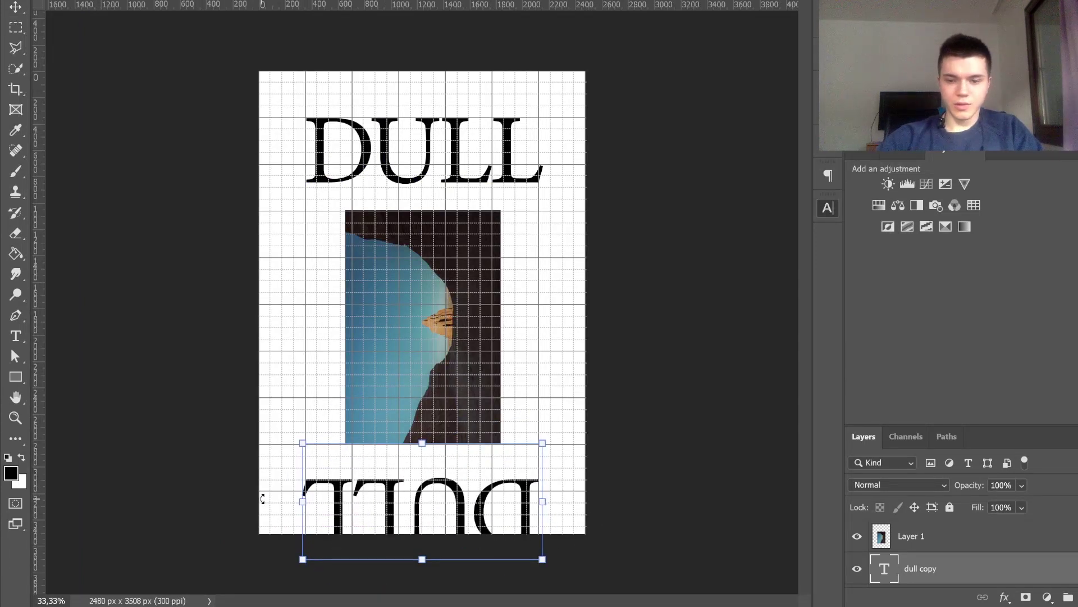
key(Return)
Step: Nudge the upside-down DULL copy down and slightly right until it aligns with the major gridlines and runs off the page's lower edge
key(shift+Down)
key(shift+Down)
key(shift+Down)
key(shift+Down)
key(shift+Down)
key(shift+Down)
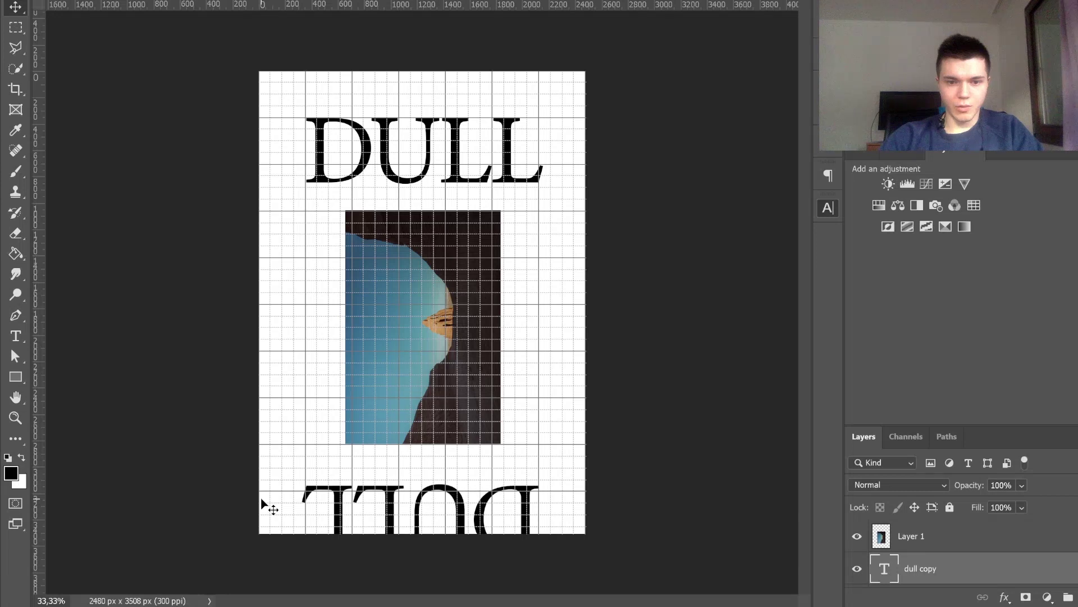
key(shift+Right)
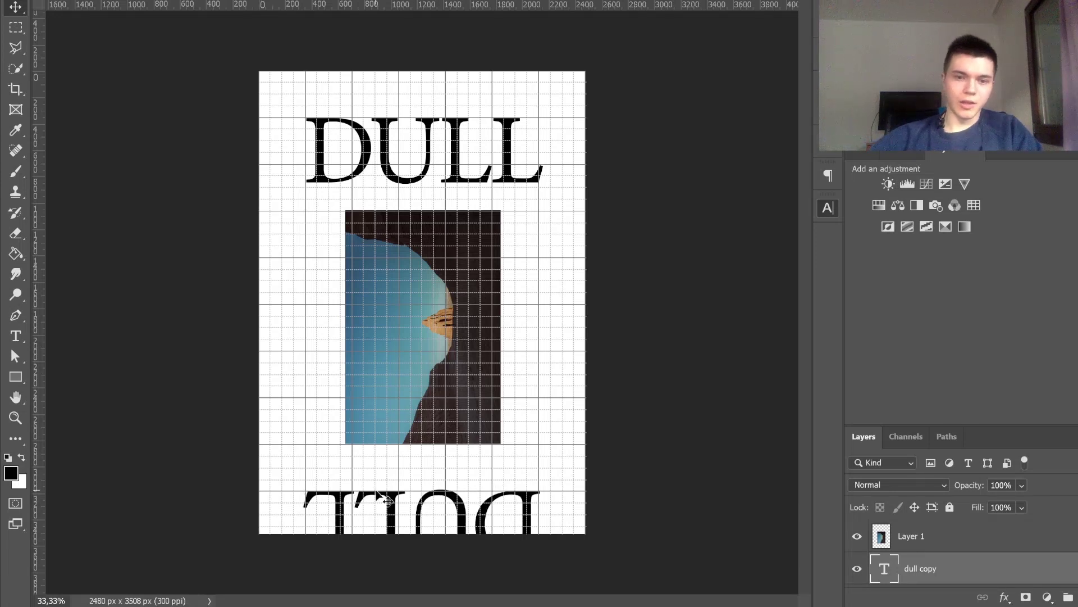
Step: Move the rotated photo straight down so it sits just above the upside-down DULL text
drag(487, 393, 486, 426)
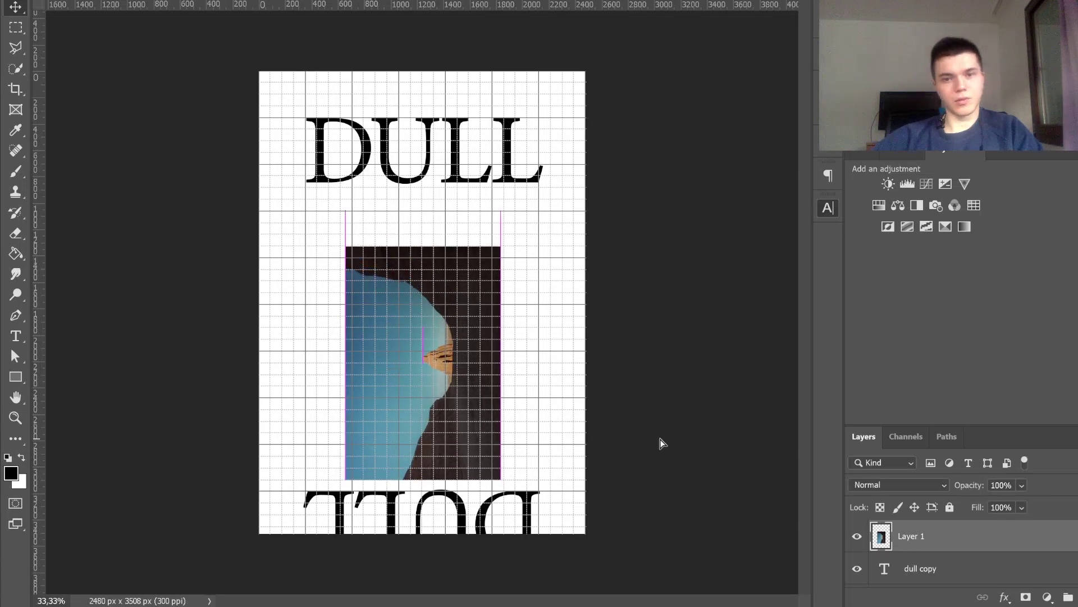
drag(661, 443, 660, 443)
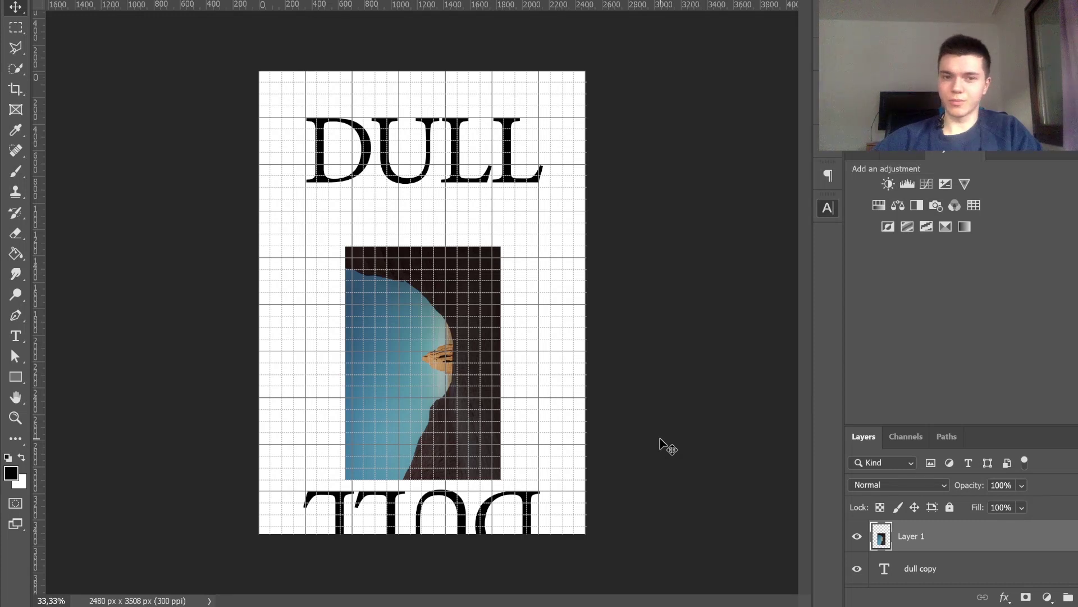
Step: Duplicate the upper DULL title and place the copy just below it, shifted slightly left
drag(393, 156, 366, 232)
key(t)
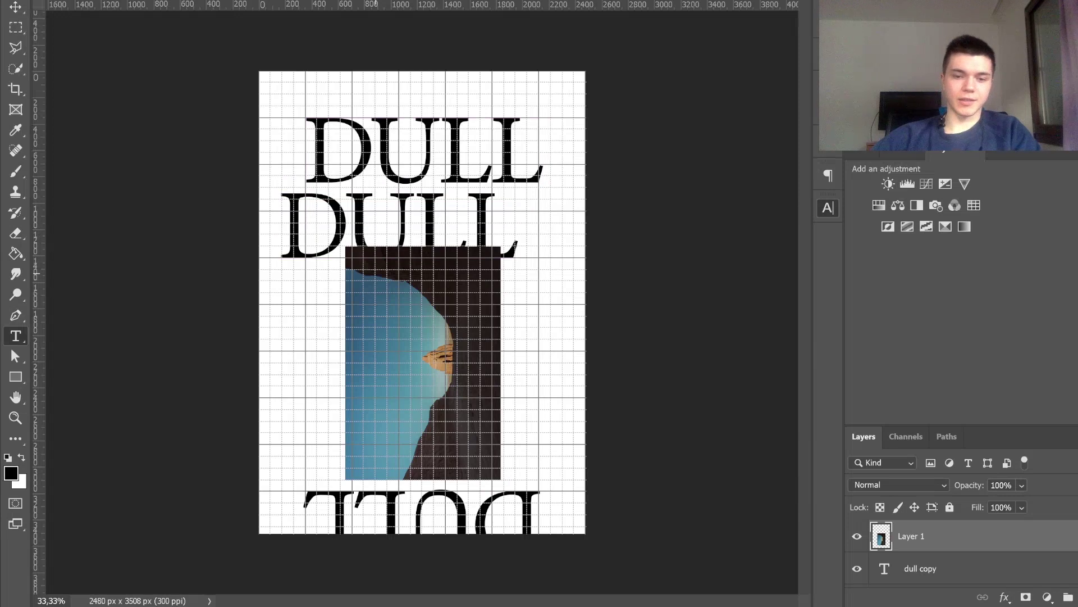
key(ctrl+a)
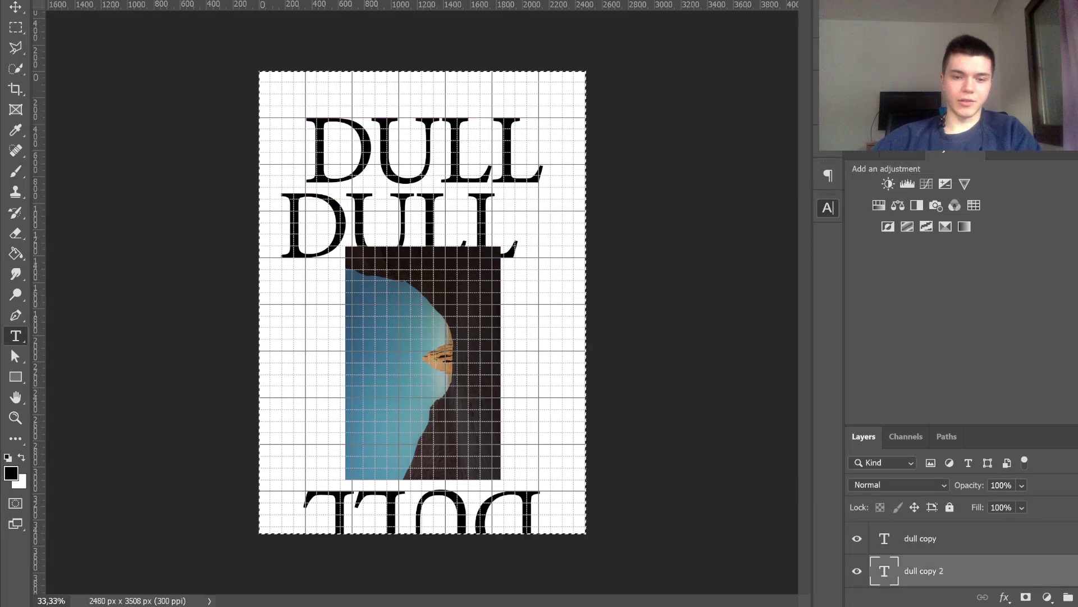
click(319, 241)
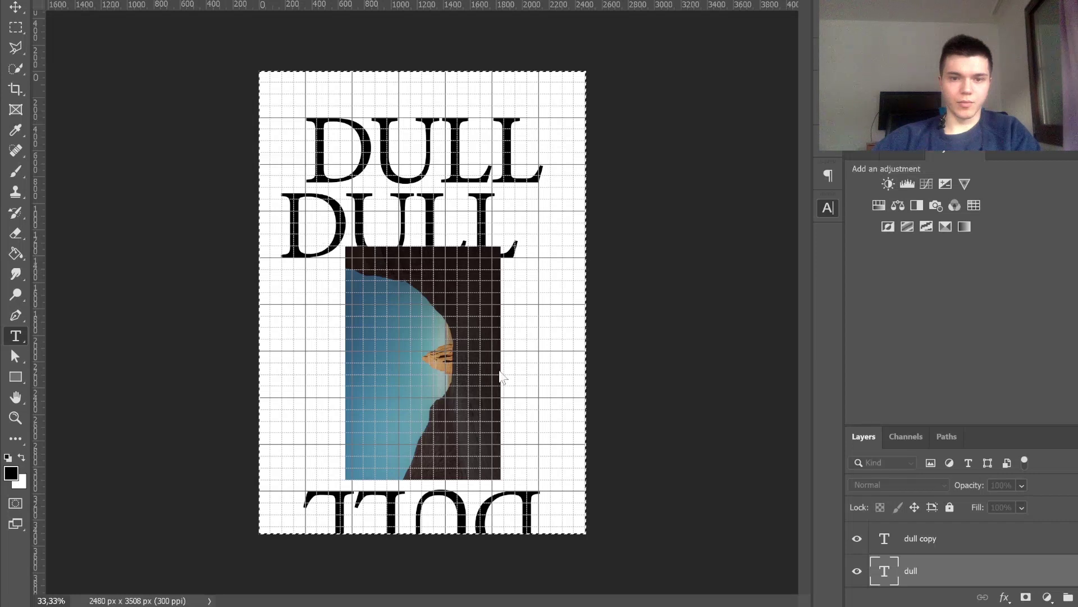
key(Escape)
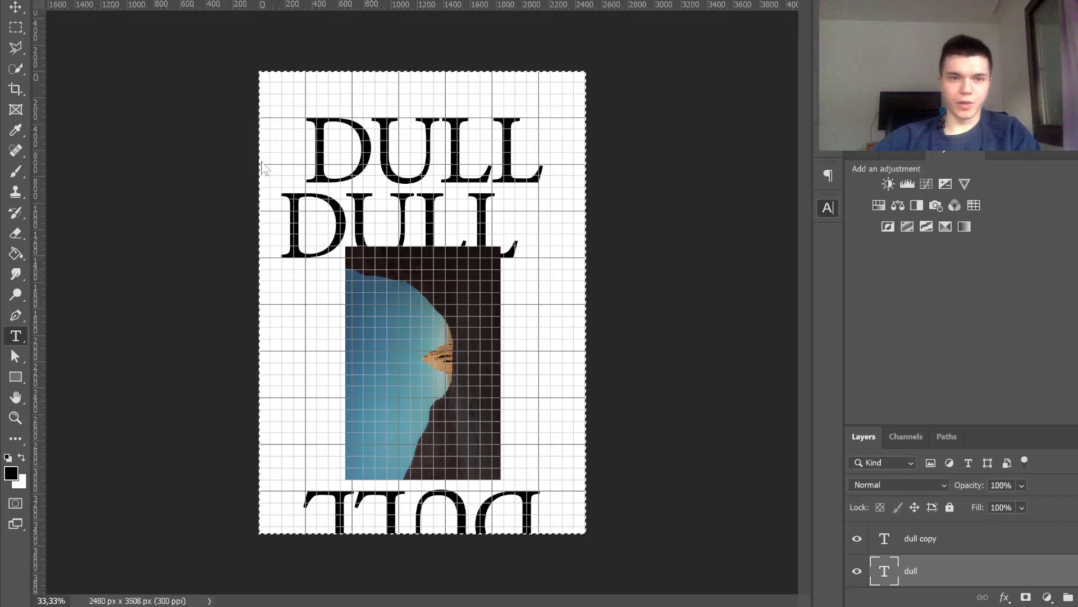
Step: Turn off all caps for the duplicated title, shrink its text to about a quarter size, and move it slightly up above the photo
double_click(328, 218)
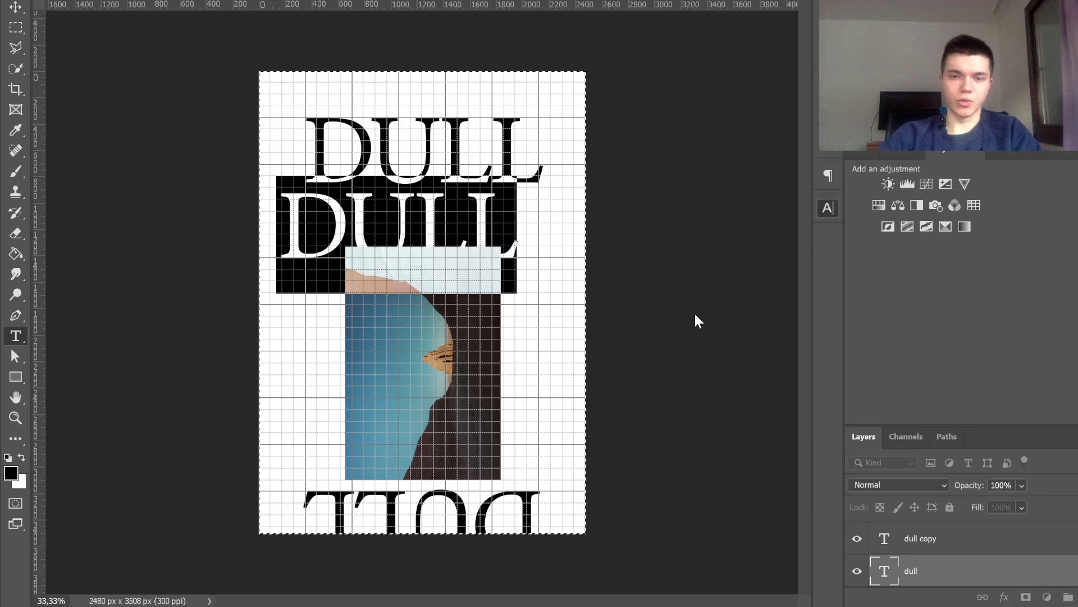
key(ctrl+shift+k)
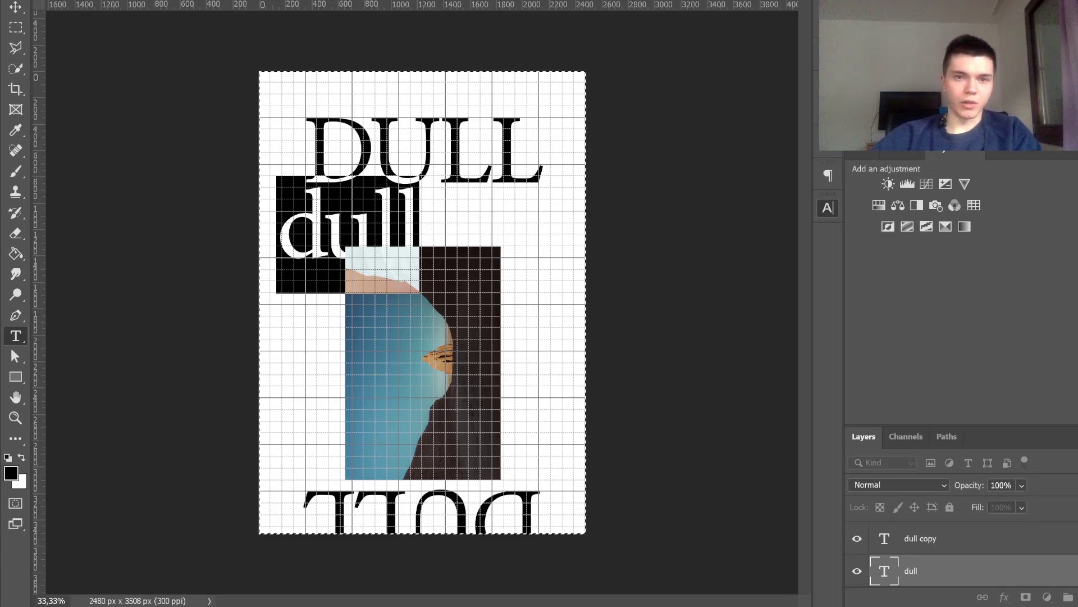
key(ctrl+shift+comma)
key(ctrl+shift+comma)
key(ctrl+shift+comma)
key(ctrl+shift+comma)
key(ctrl+shift+comma)
key(ctrl+shift+comma)
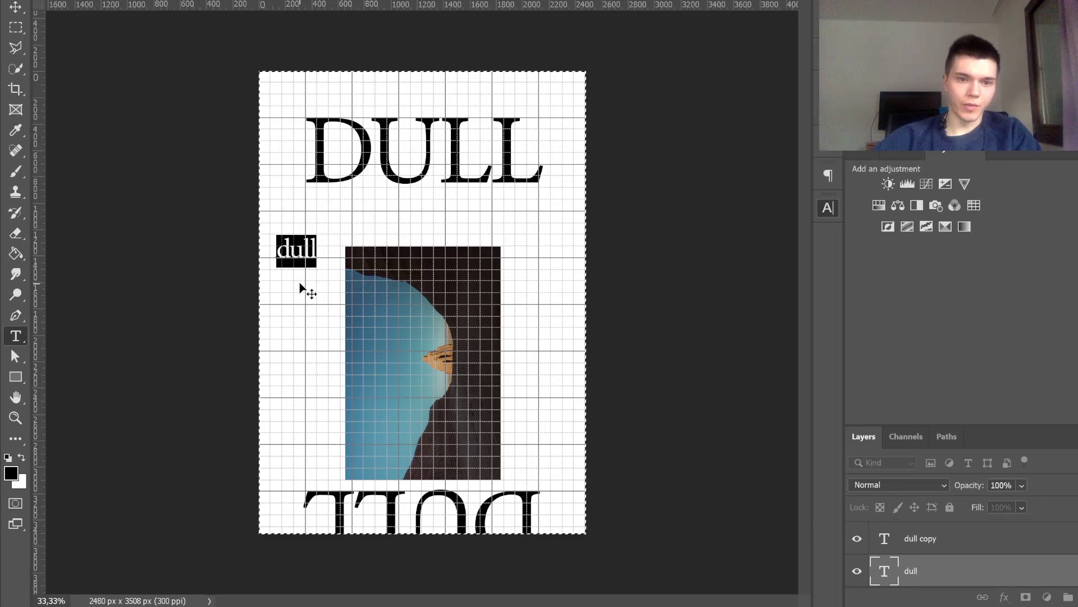
drag(303, 289, 308, 260)
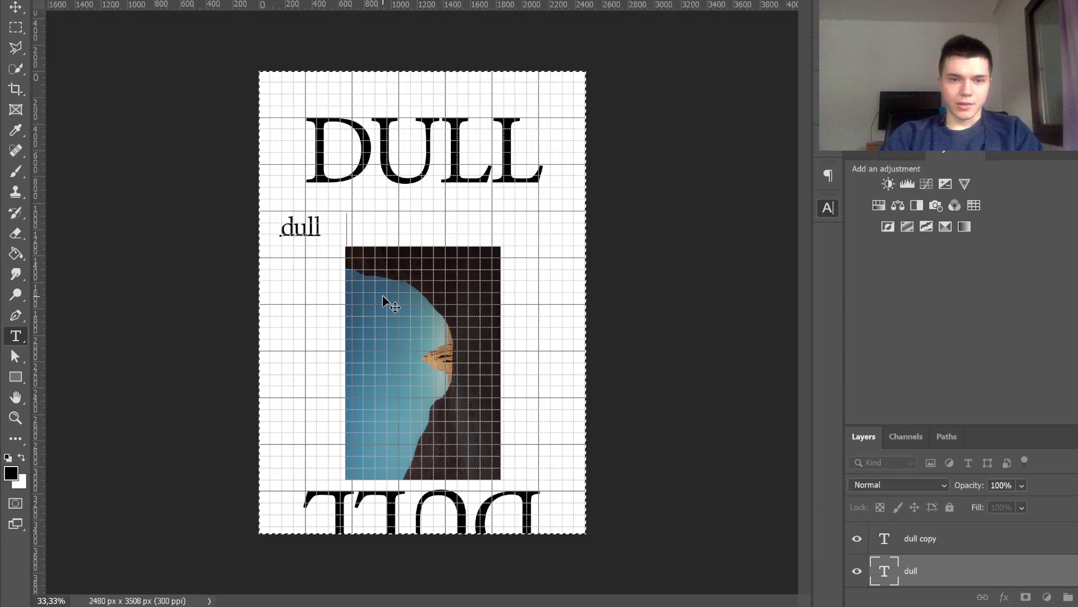
Step: Extend the small text to read "dull is what is not exciting" with a second line "dull is what is dull."
text(is)
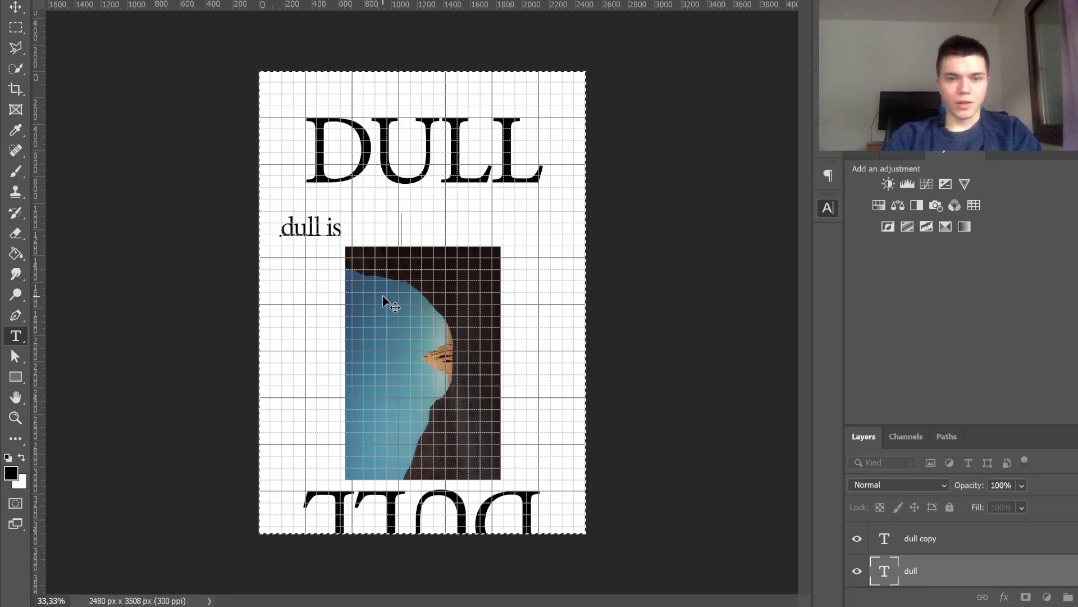
text( what is not)
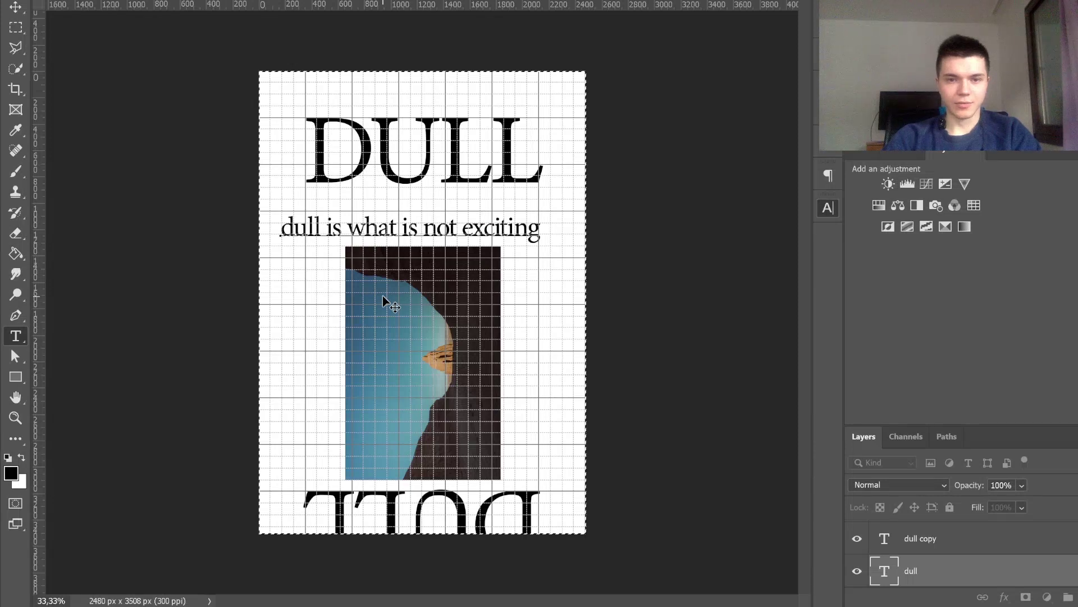
text( exciting)
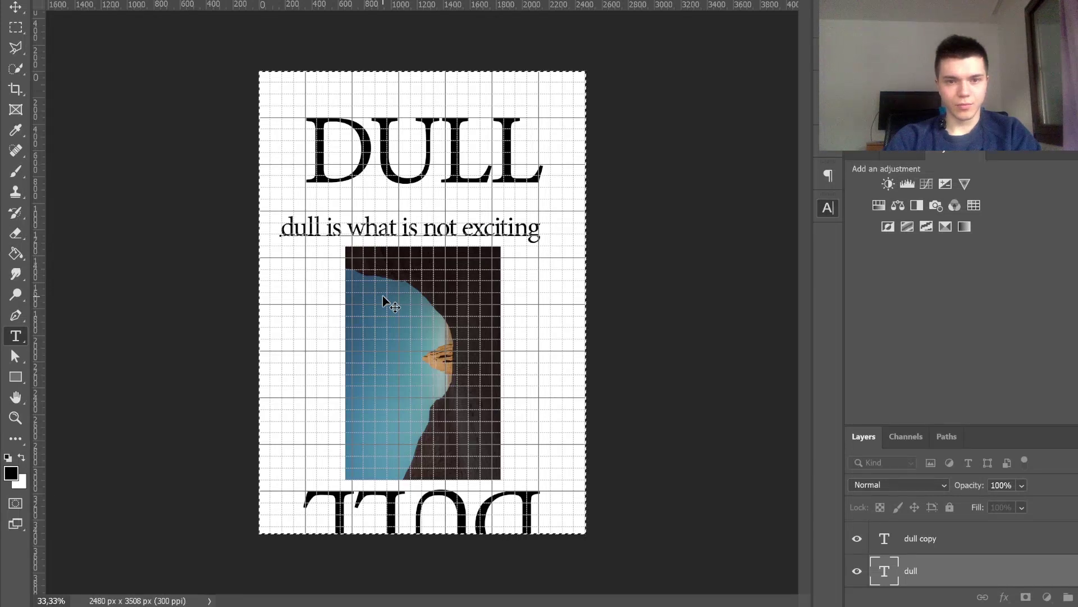
key(Return)
text(dull is)
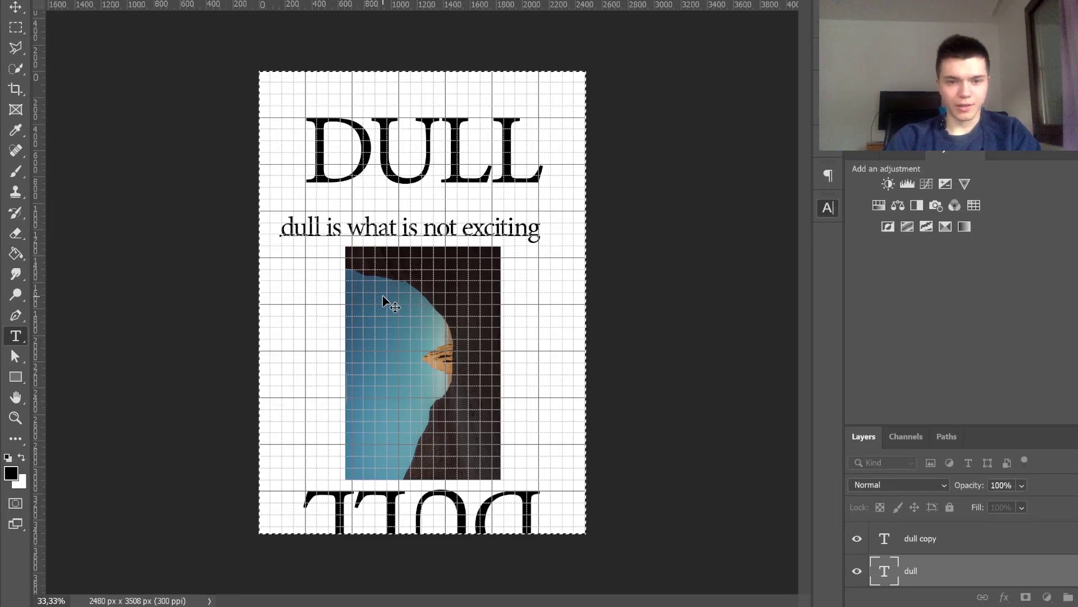
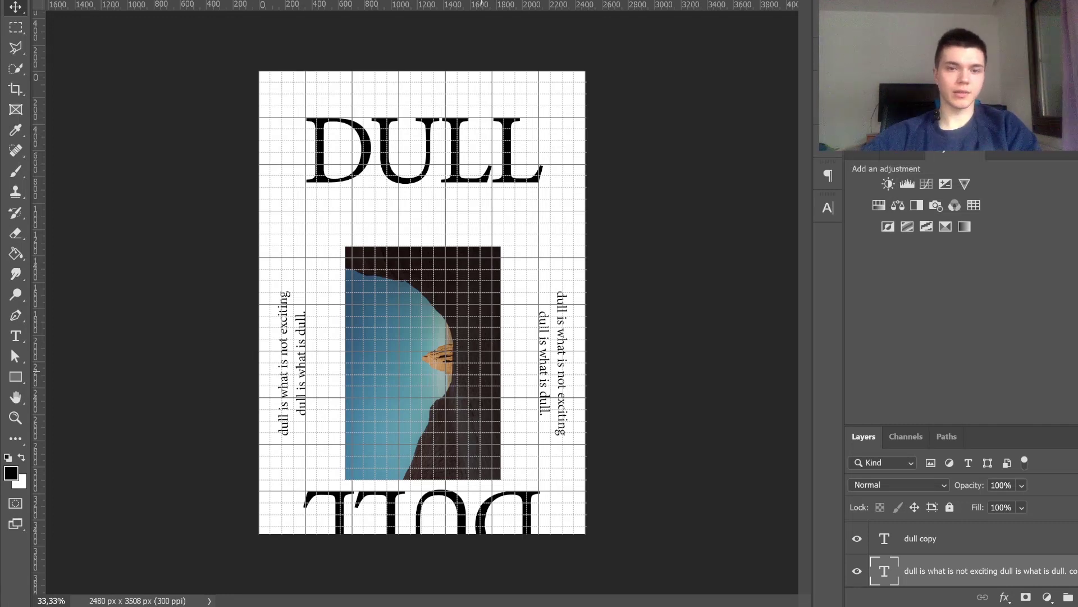
Step: Add an em dash after "dull is" in the left vertical text's first line and after "dull" in its second line
key(t)
click(294, 403)
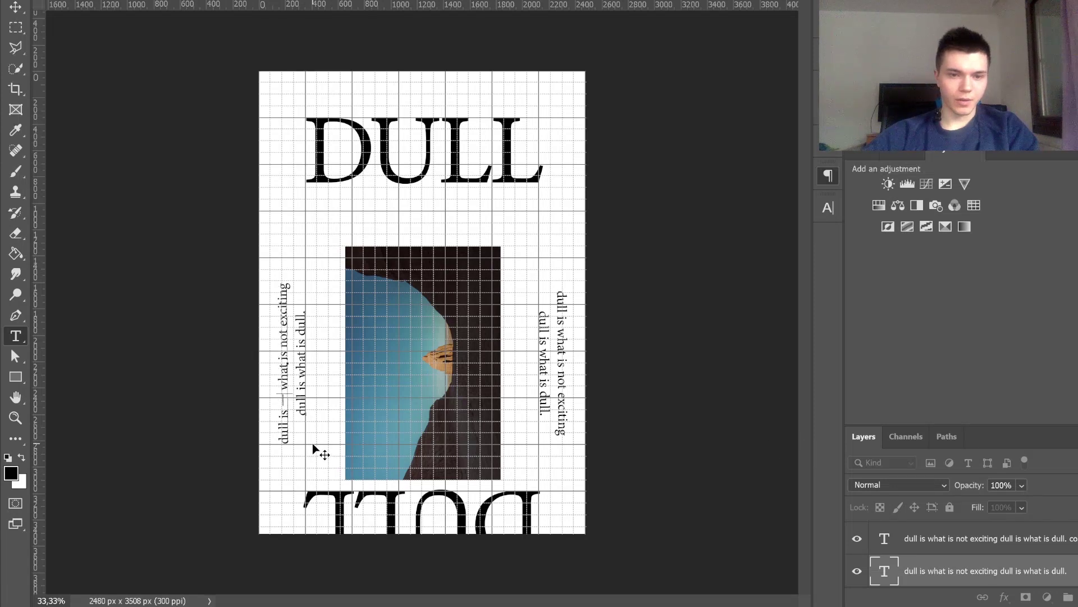
double_click(284, 403)
key(ctrl+c)
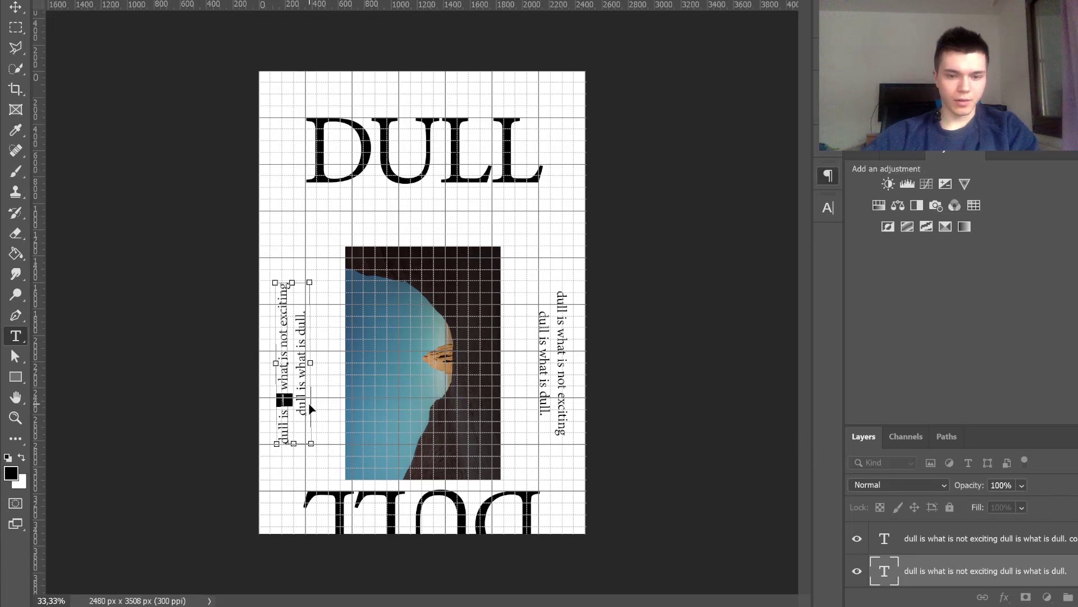
key(Down)
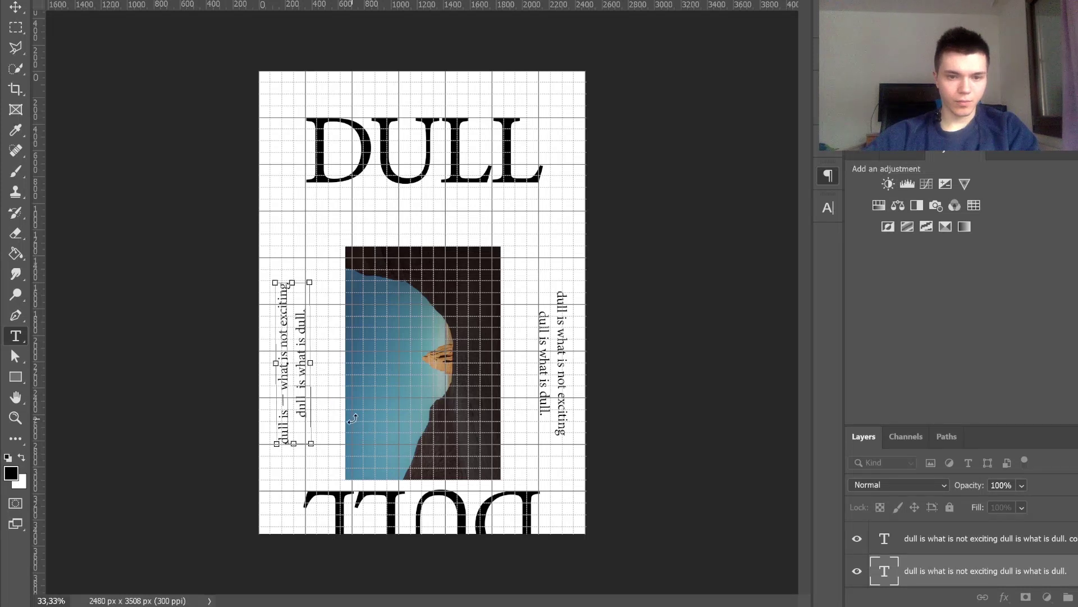
key(ctrl+v)
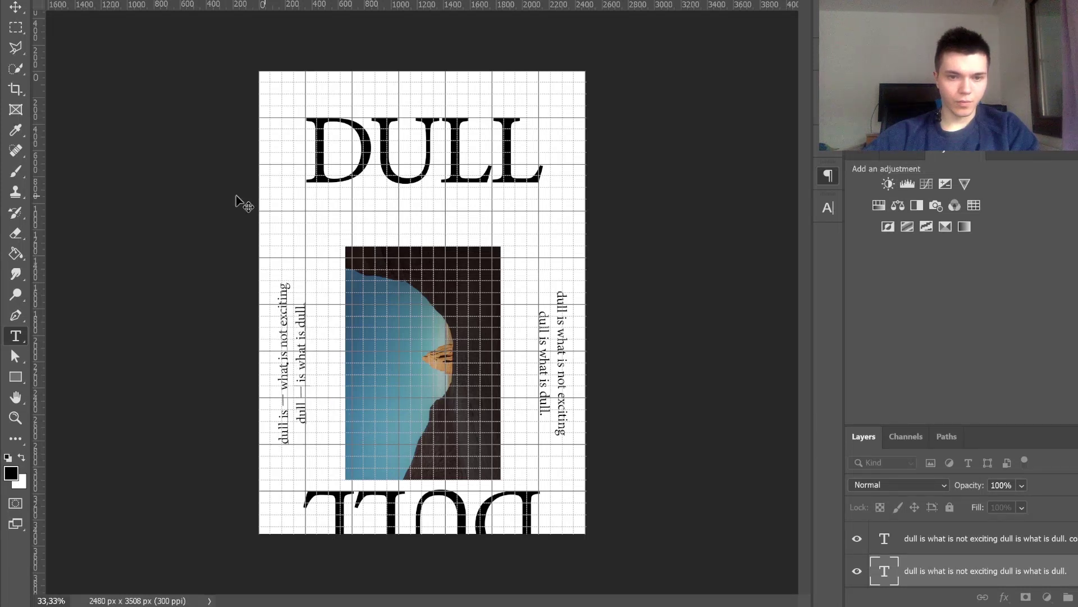
click(15, 8)
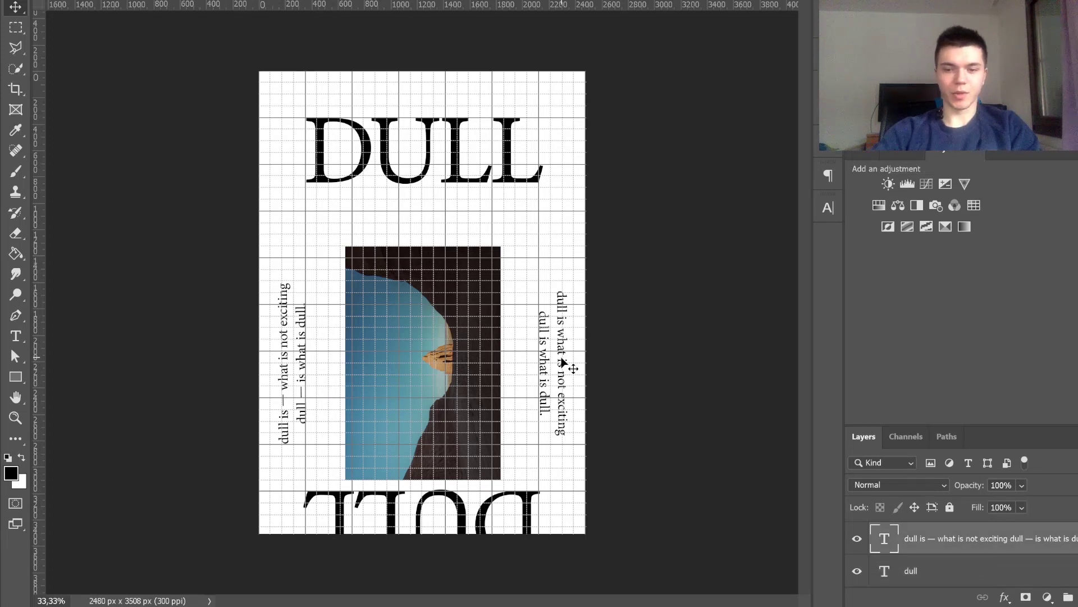
Step: Replace the right vertical text with a copy of the dashed left text, rotated 180 degrees and nudged right to mirror the original
key(ctrl)
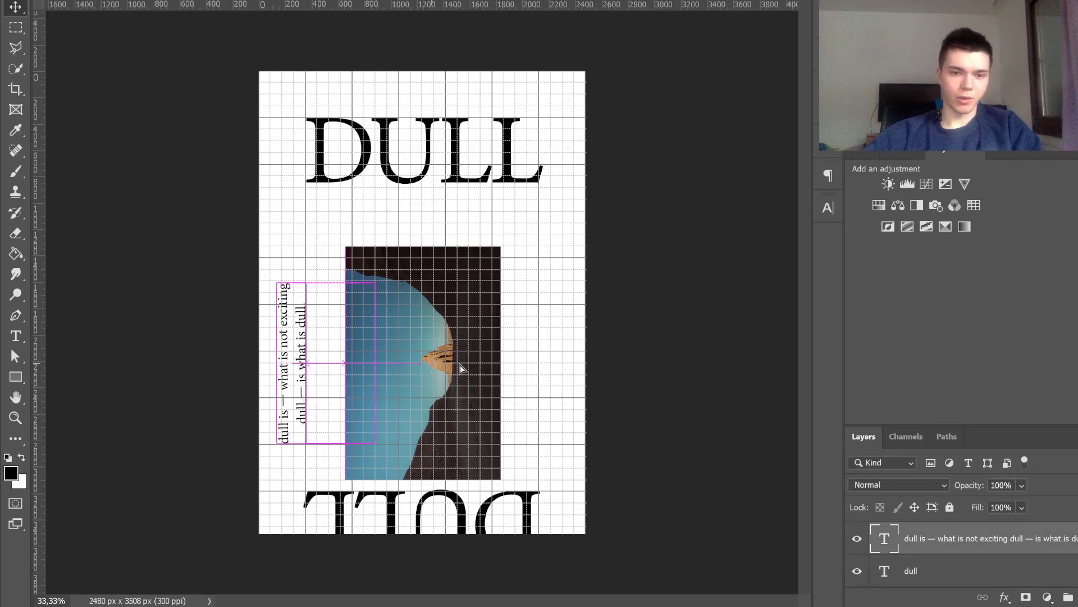
mouse_move(461, 368)
mouse_down()
mouse_move(578, 373)
mouse_move(602, 392)
mouse_move(596, 323)
mouse_move(488, 326)
mouse_move(470, 364)
mouse_up()
key(ctrl+t)
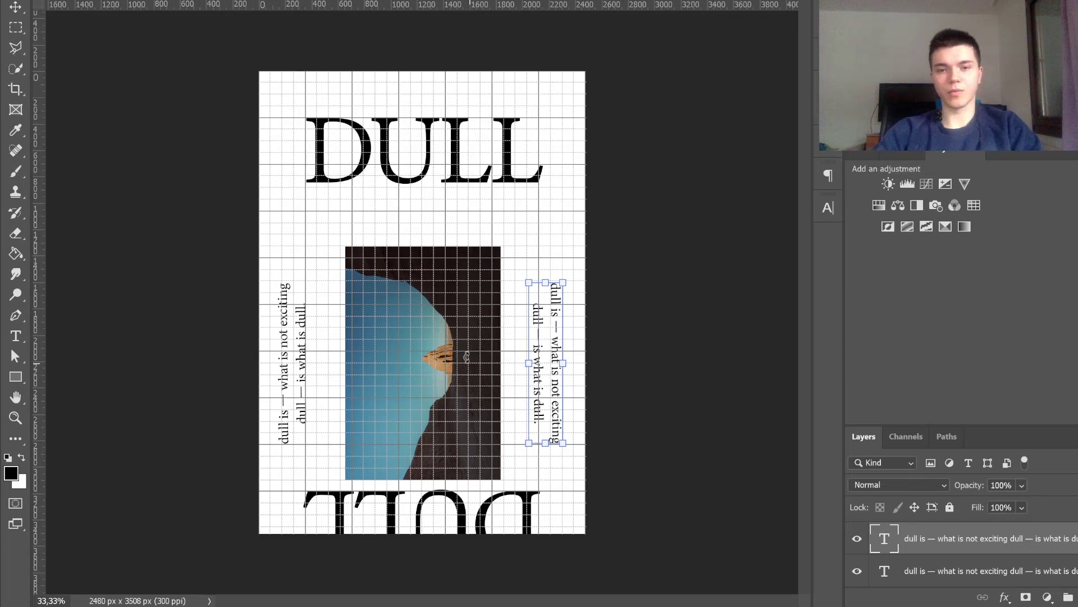
key(Return)
key(shift+Right)
key(shift+Right)
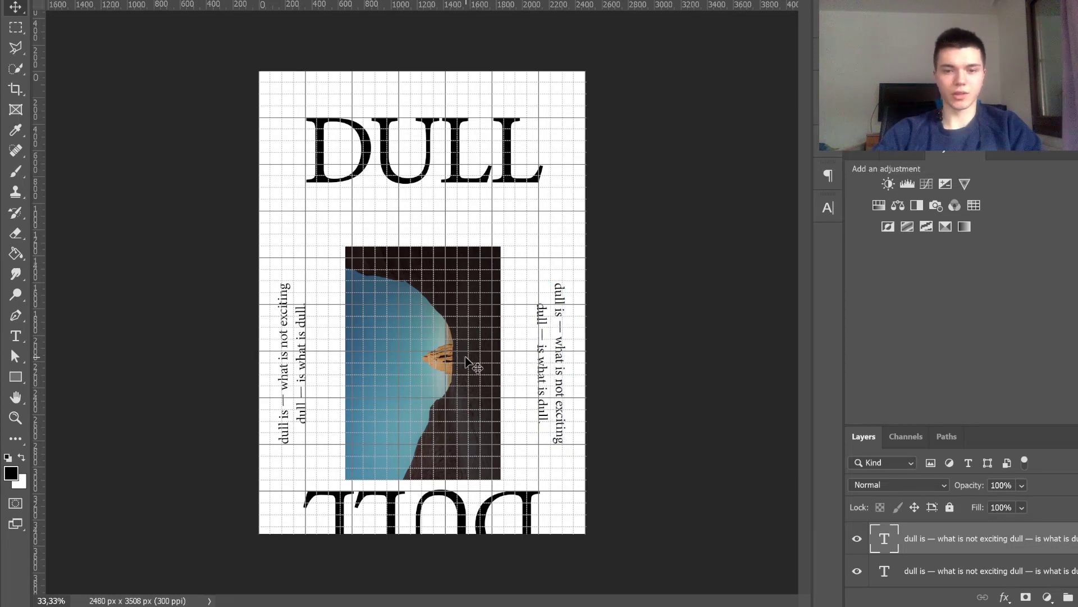
key(shift+Right)
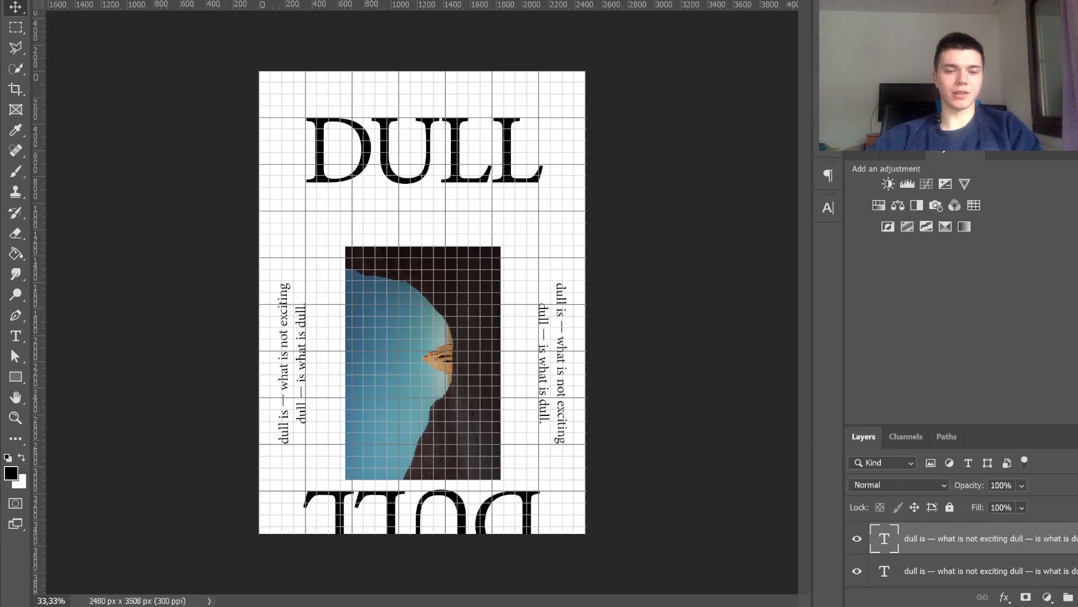
click(675, 417)
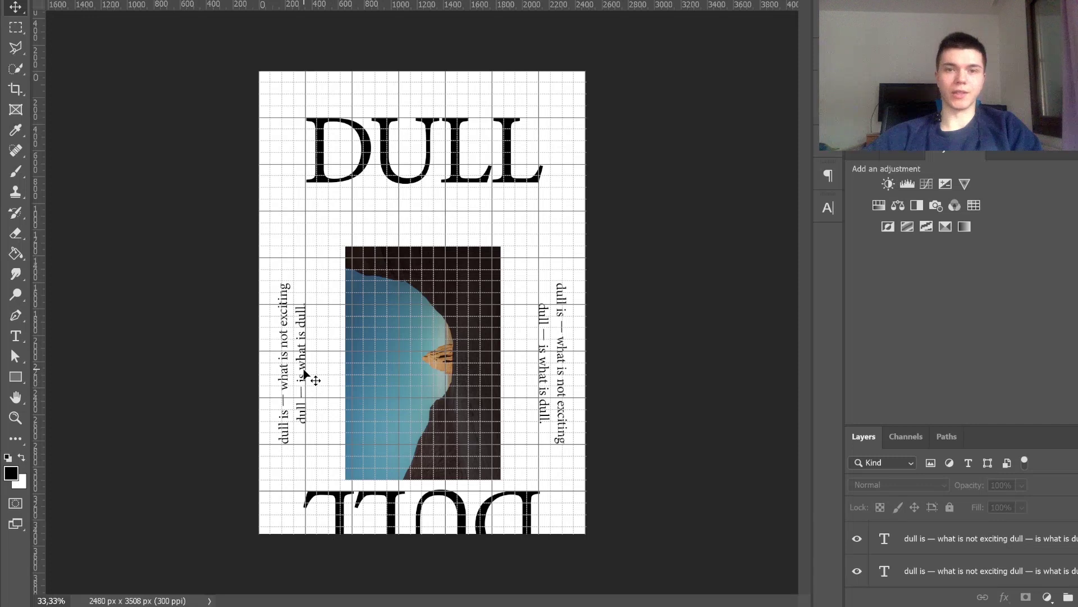
Step: Duplicate the left vertical text, rotate the copy to horizontal and place it between the upper DULL title and the photo
drag(303, 372, 362, 346)
key(ctrl+t)
drag(337, 279, 409, 200)
key(Return)
Step: Set the horizontal two-line text below the upper title in all caps
key(t)
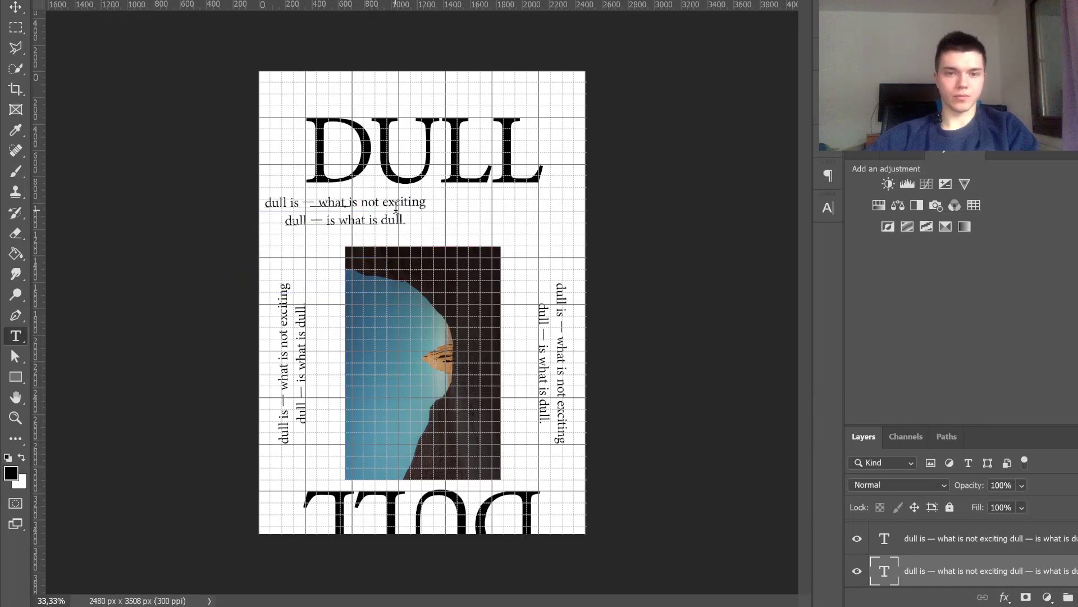
click(396, 208)
key(ctrl+a)
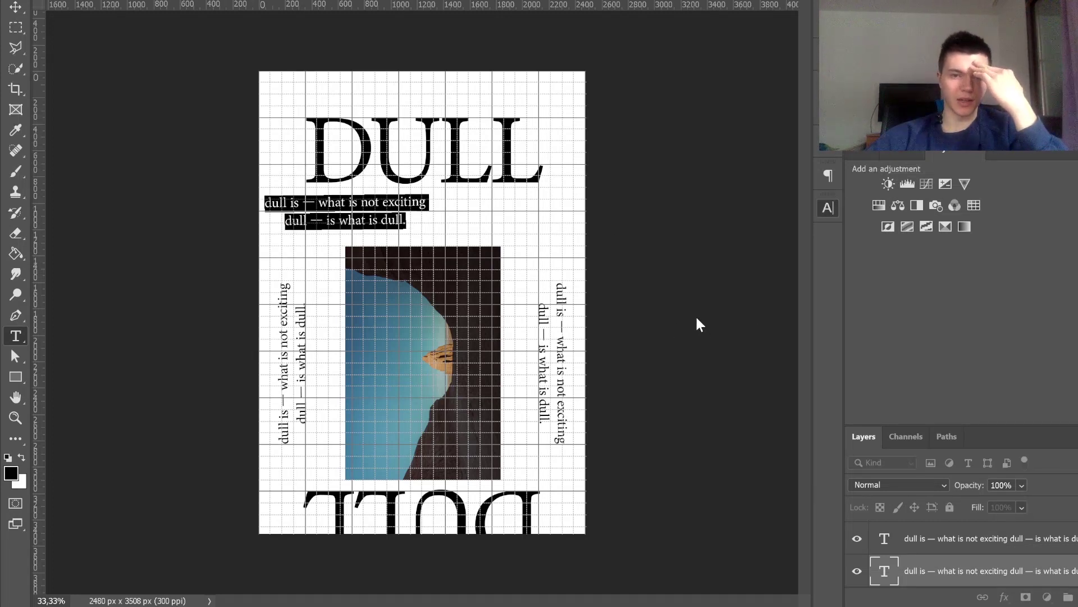
key(ctrl+shift+k)
click(16, 8)
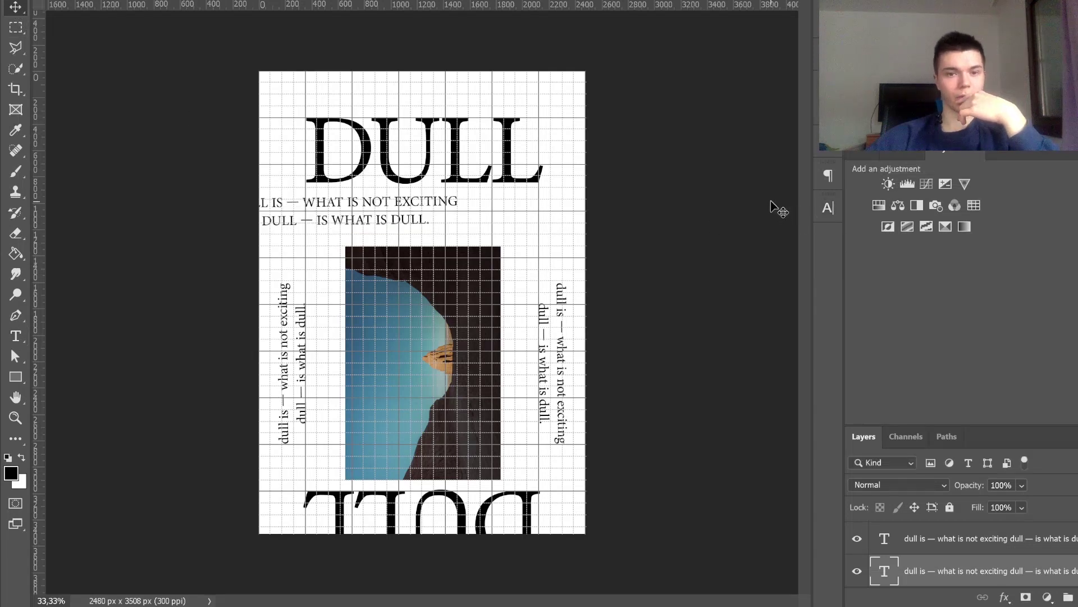
Step: Scale the all-caps two-line text down to 30 percent
key(ctrl+t)
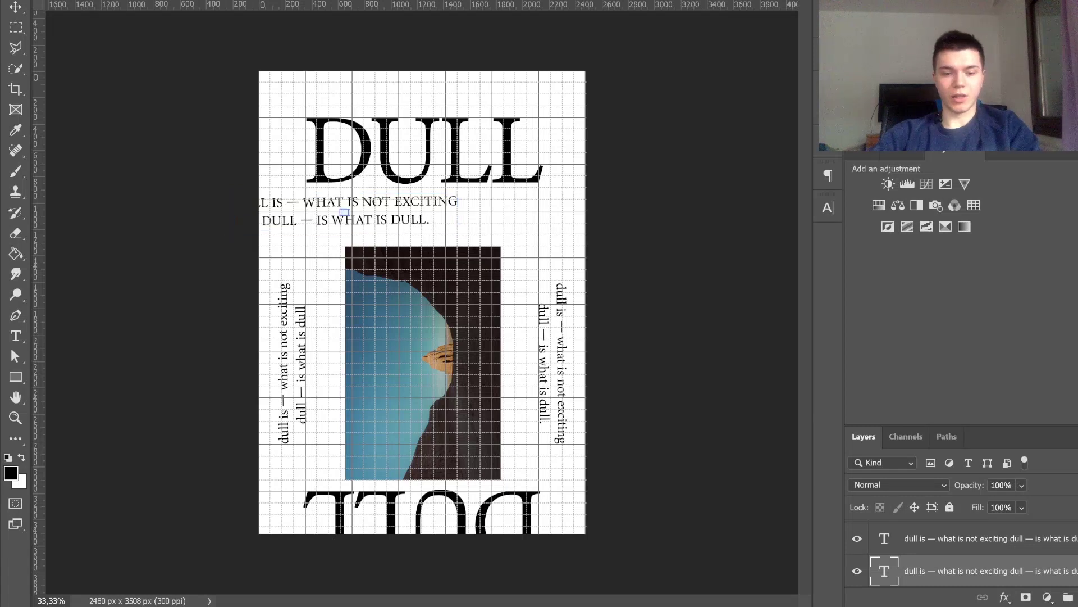
text(30)
key(Tab)
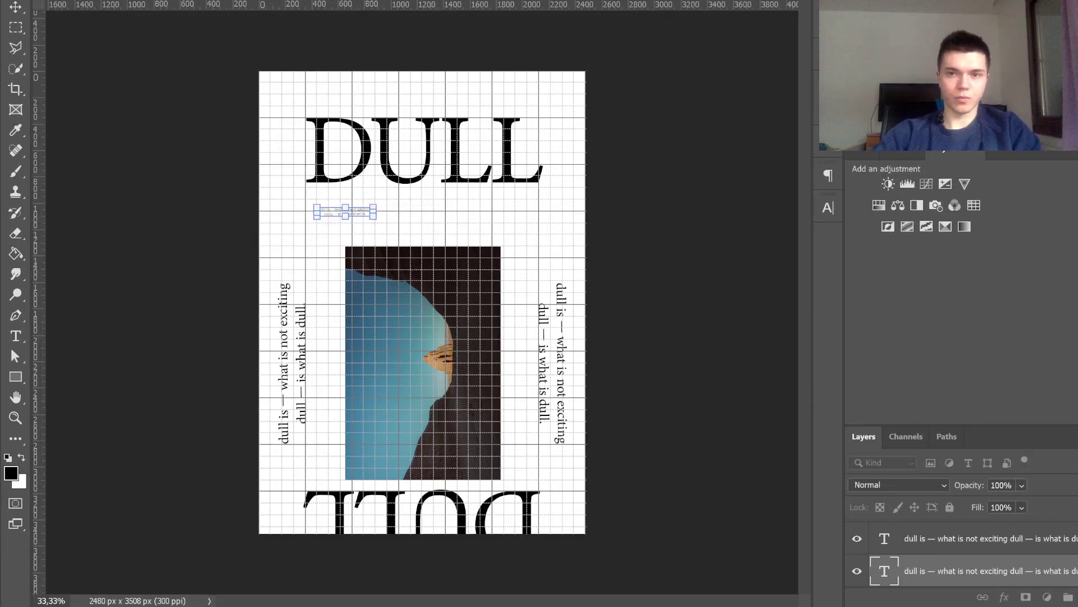
key(Return)
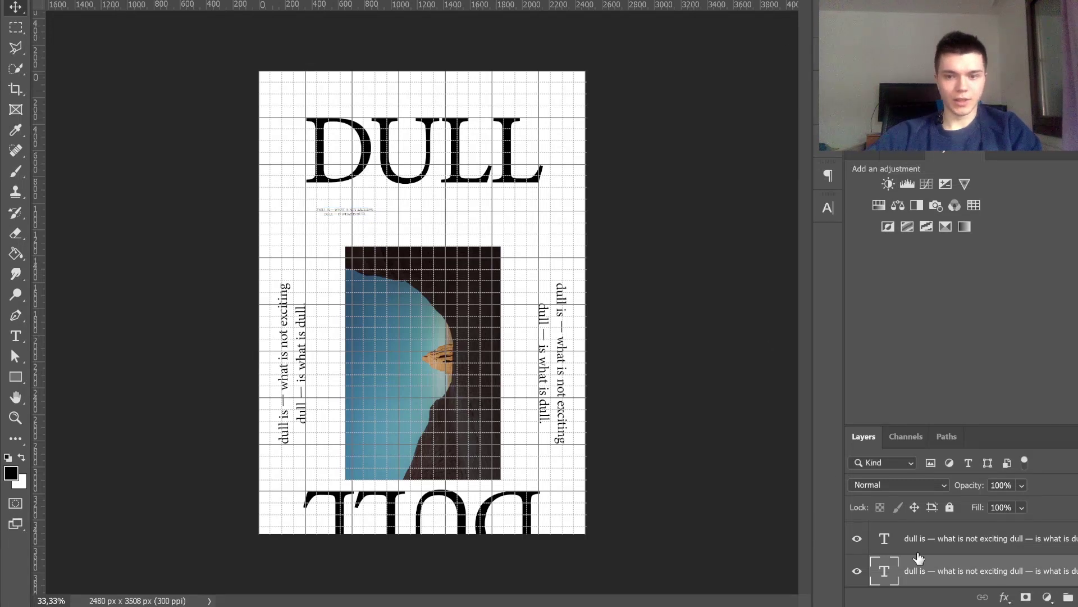
double_click(887, 574)
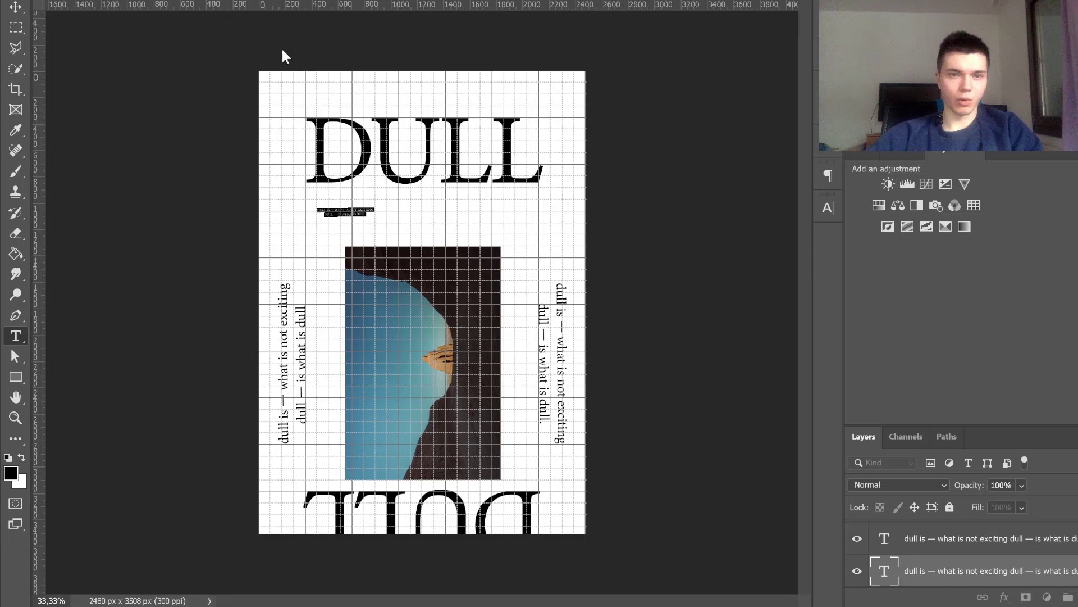
click(16, 7)
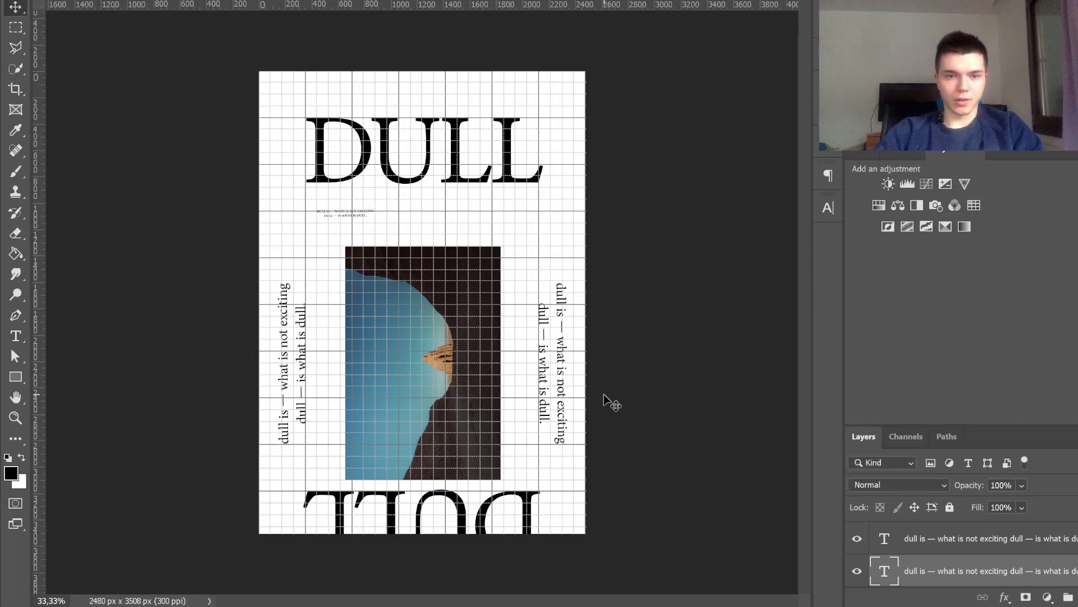
Step: Move the tiny caps text slightly up and to the left, roughly in line with the left vertical text's outer edge
key(shift+Up)
key(shift+Up)
key(shift+Up)
key(shift+Up)
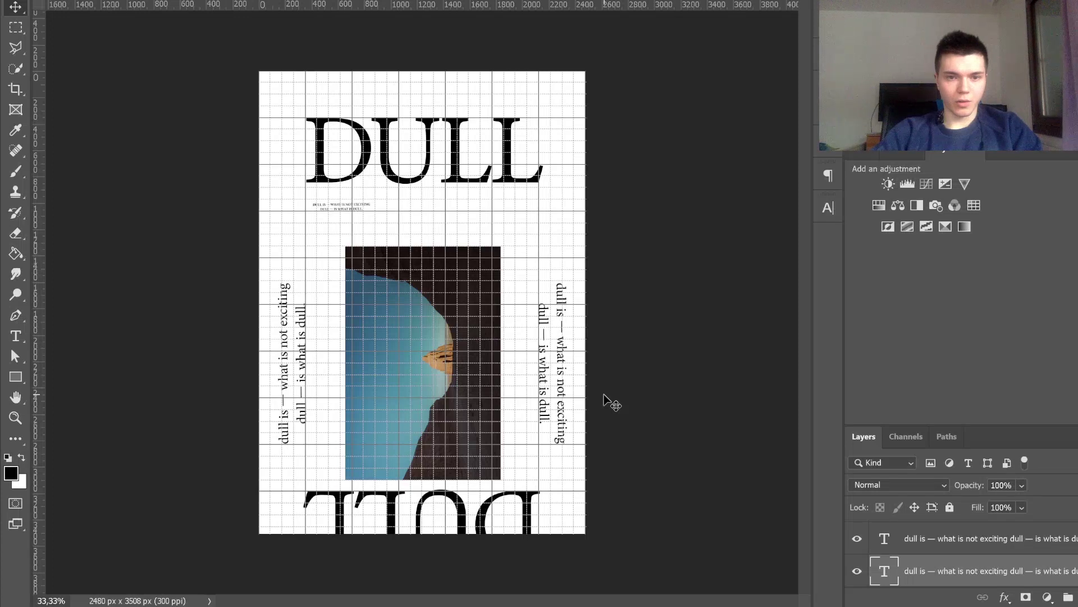
key(shift+Left)
key(shift+Left)
key(shift+Left)
key(shift+Left)
key(shift+Left)
key(shift+Left)
key(shift+Left)
key(shift+Left)
key(shift+Left)
key(shift+Left)
key(shift+Left)
key(shift+Left)
key(shift+Left)
key(shift+Left)
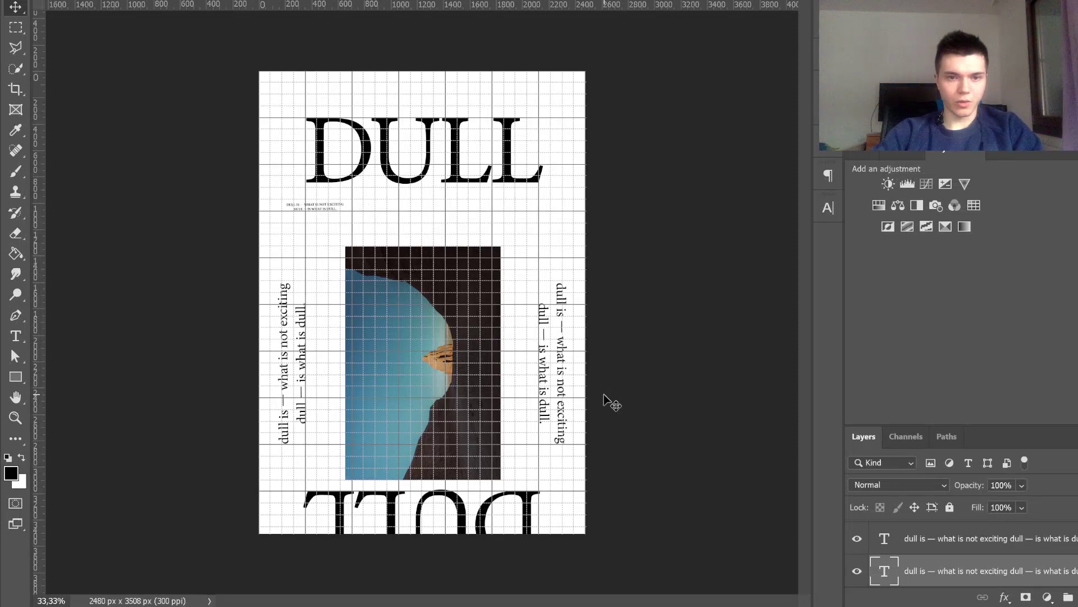
key(shift+Left)
key(shift+Left)
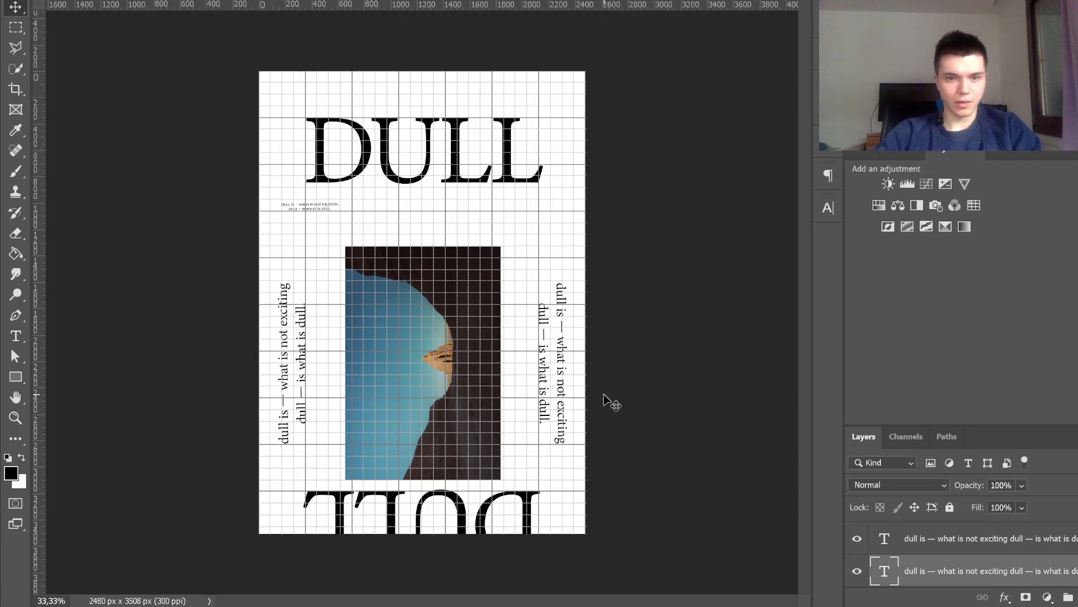
Step: Duplicate the tiny caps text and place the copy level with it near the right page edge, above the right vertical text
key(shift+Right)
key(shift+Right)
key(shift+Right)
key(shift+Right)
key(shift+Right)
key(shift+Right)
key(shift+Right)
key(shift+Right)
key(shift+Right)
key(shift+Right)
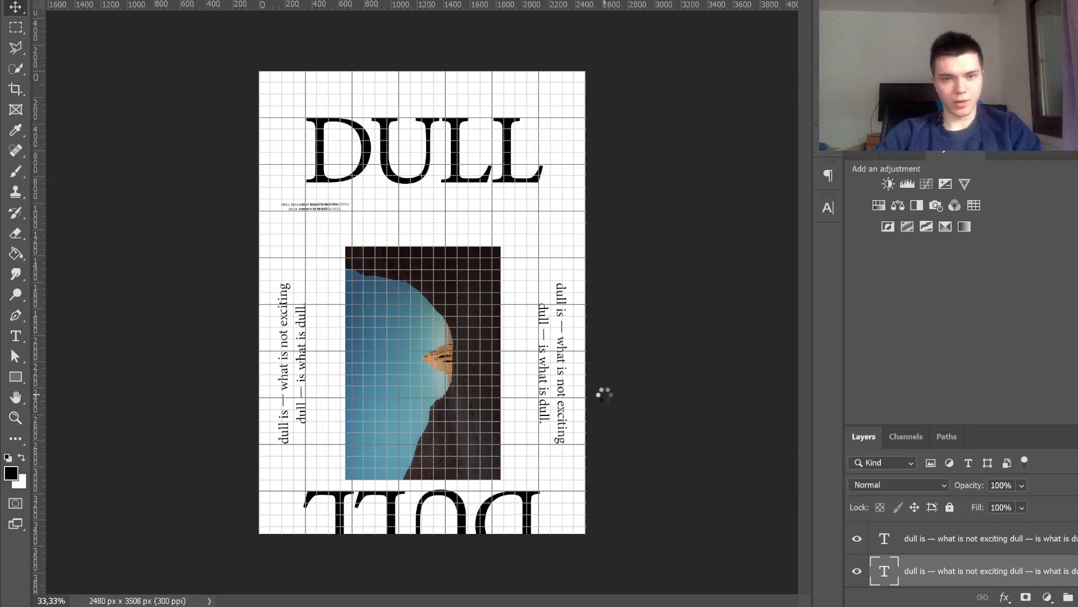
drag(355, 204, 464, 209)
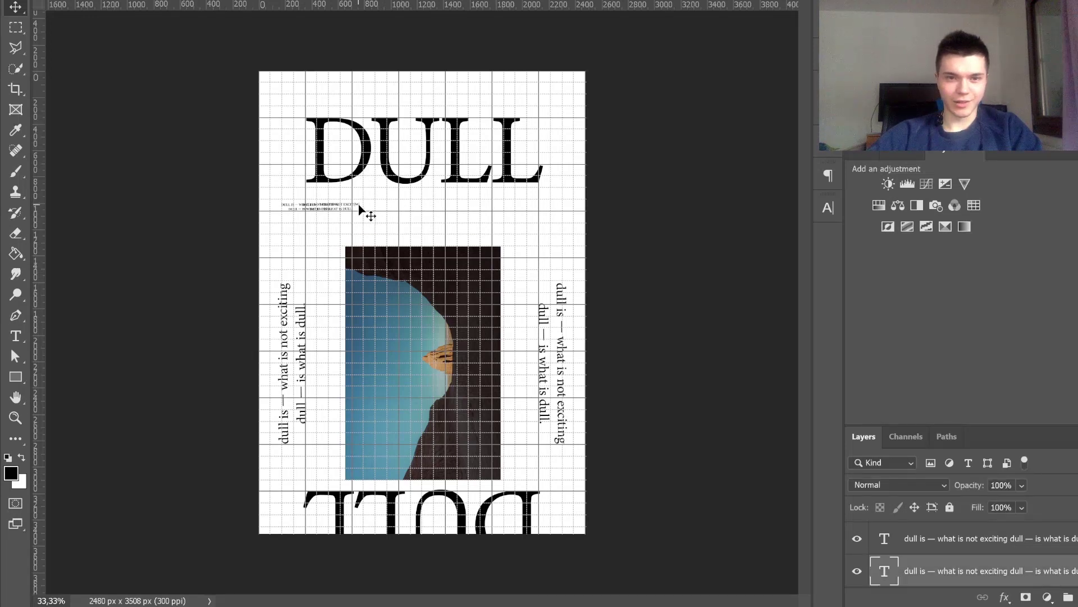
drag(368, 211, 565, 215)
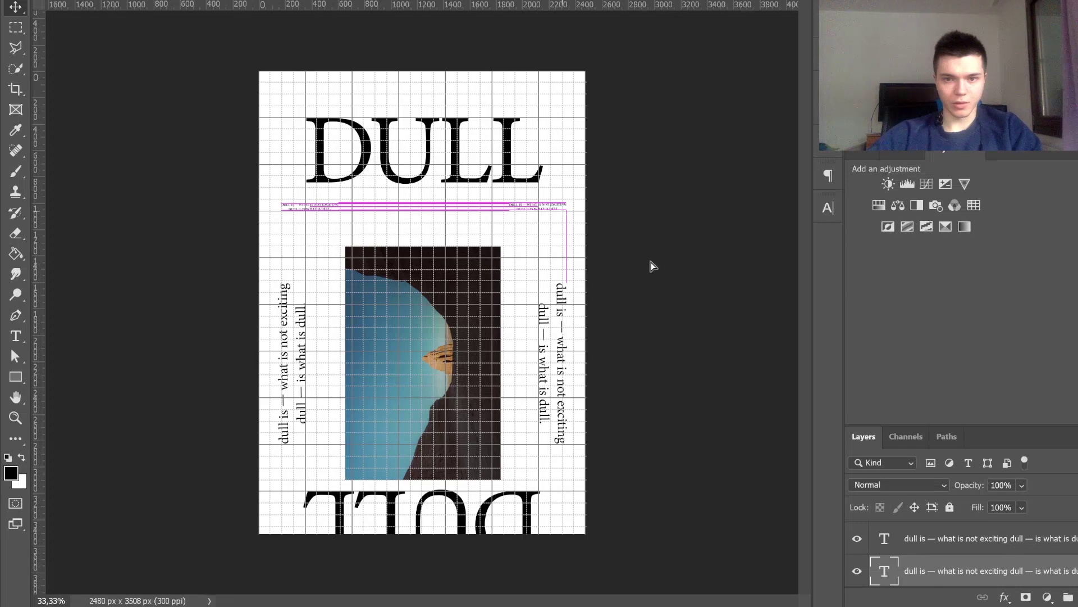
drag(652, 264, 652, 266)
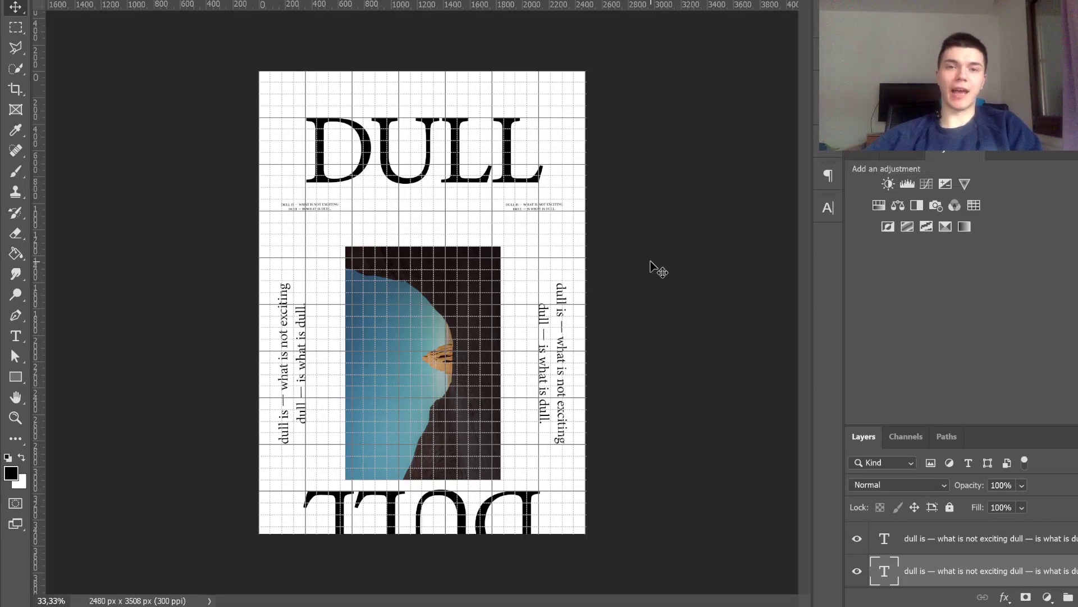
Step: Duplicate the photo and move one of the two photo layers down to directly above the Background layer
click(468, 364)
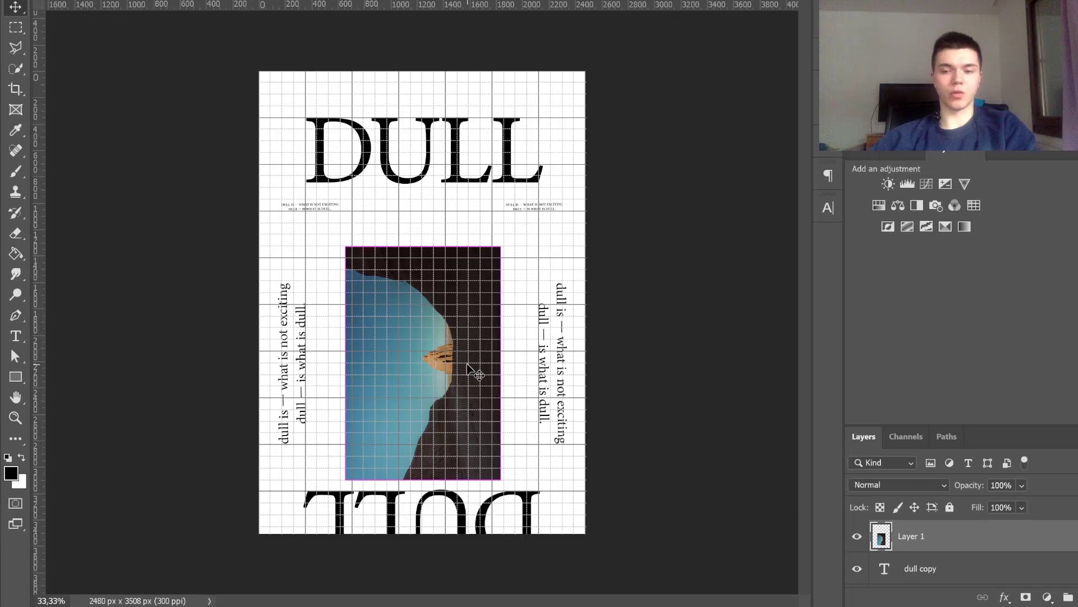
key(ctrl+j)
click(927, 569)
mouse_move(929, 569)
mouse_down()
mouse_move(922, 596)
mouse_move(914, 566)
mouse_up()
drag(504, 442, 519, 413)
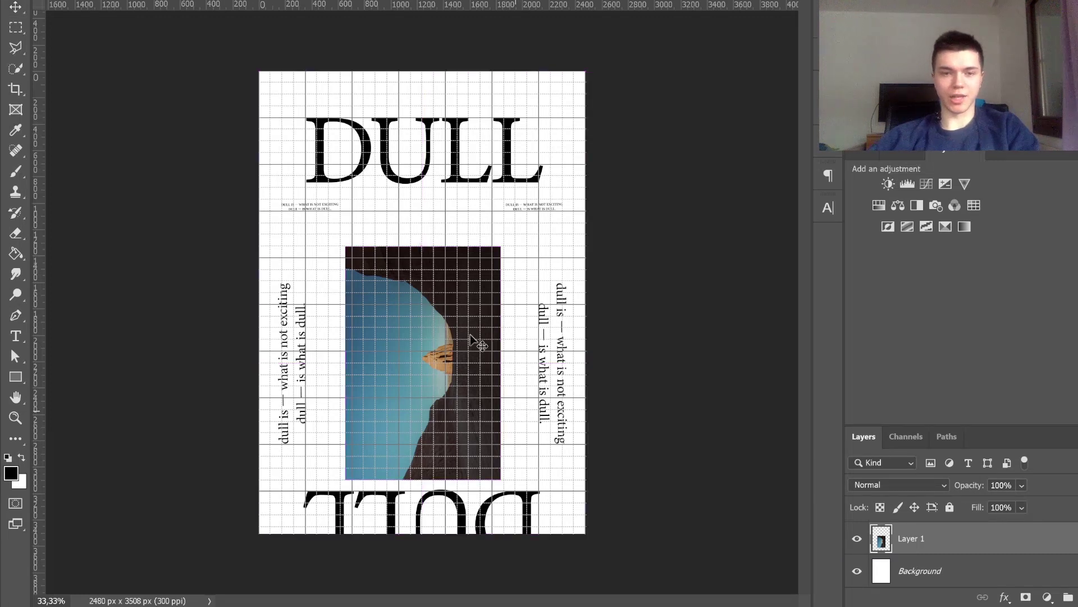
Step: Enlarge the lowermost photo layer proportionally until it extends past all page edges, and hide the grid
key(ctrl+t)
drag(423, 246, 407, 72)
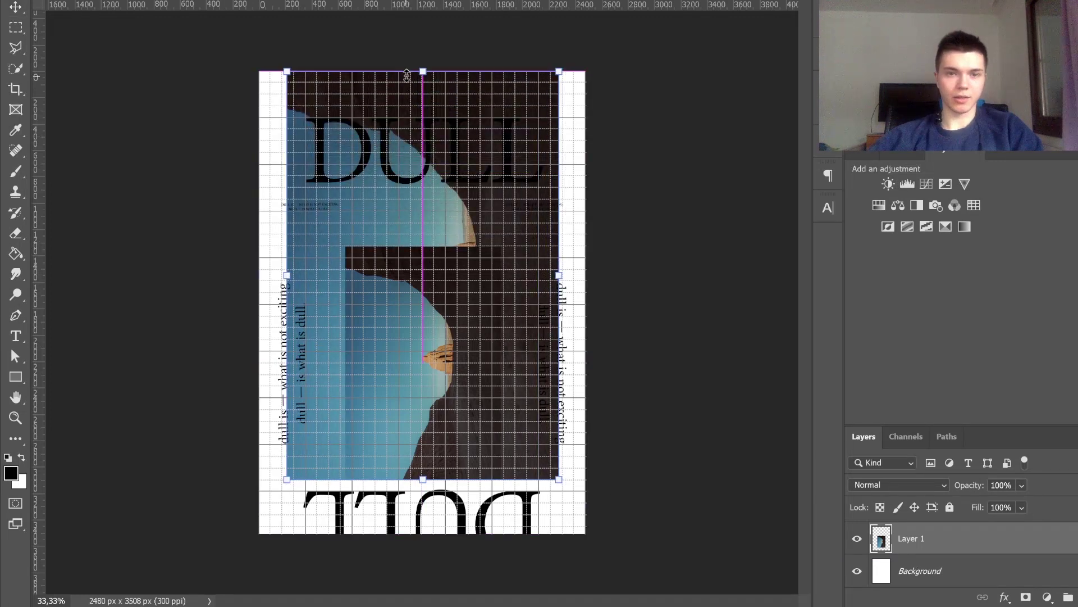
drag(424, 480, 440, 568)
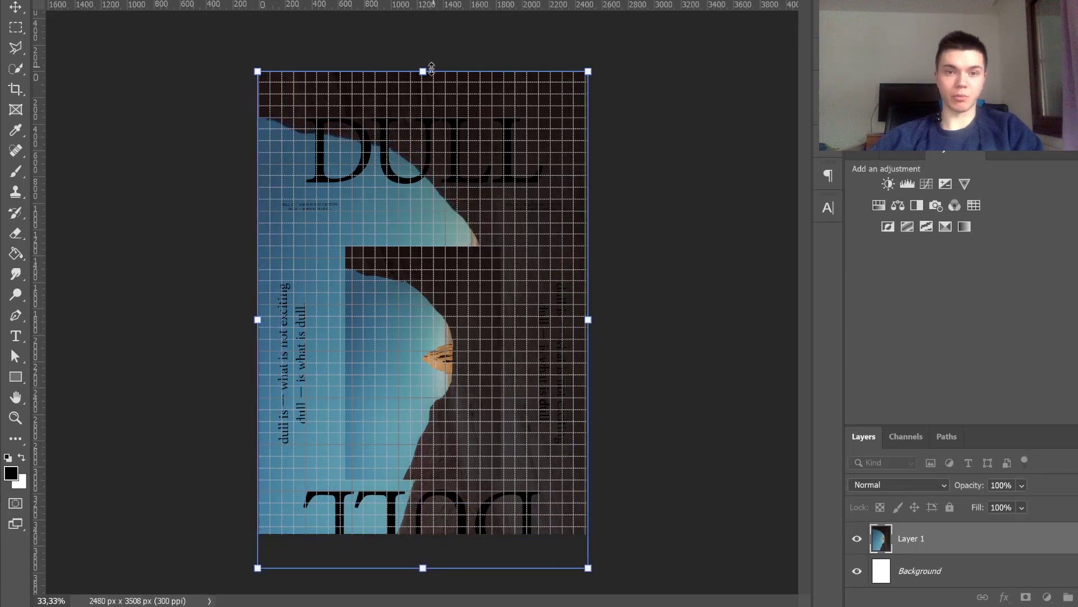
drag(421, 72, 420, 63)
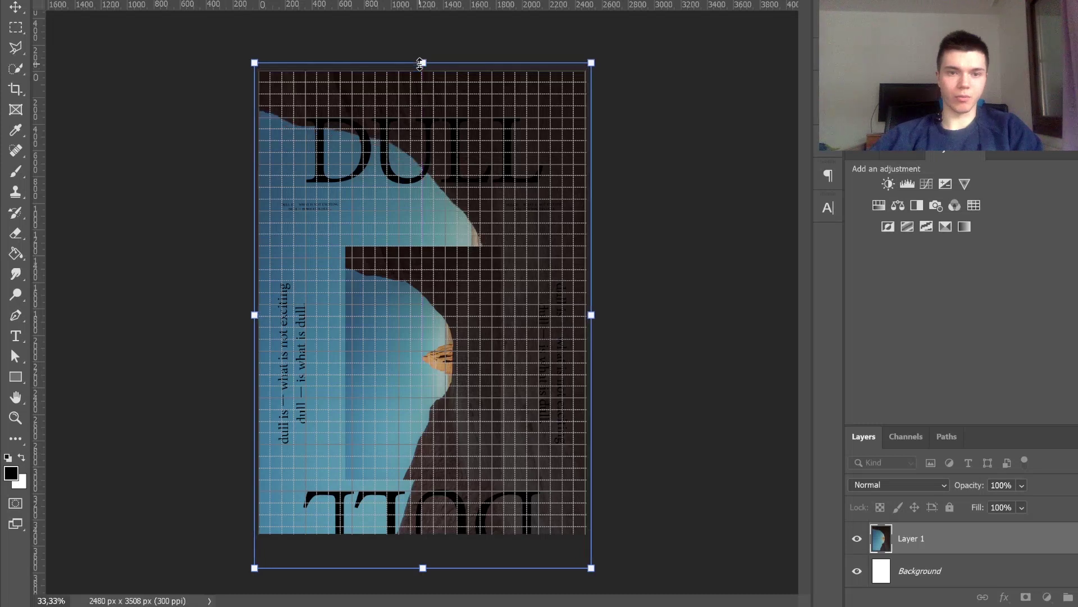
key(Return)
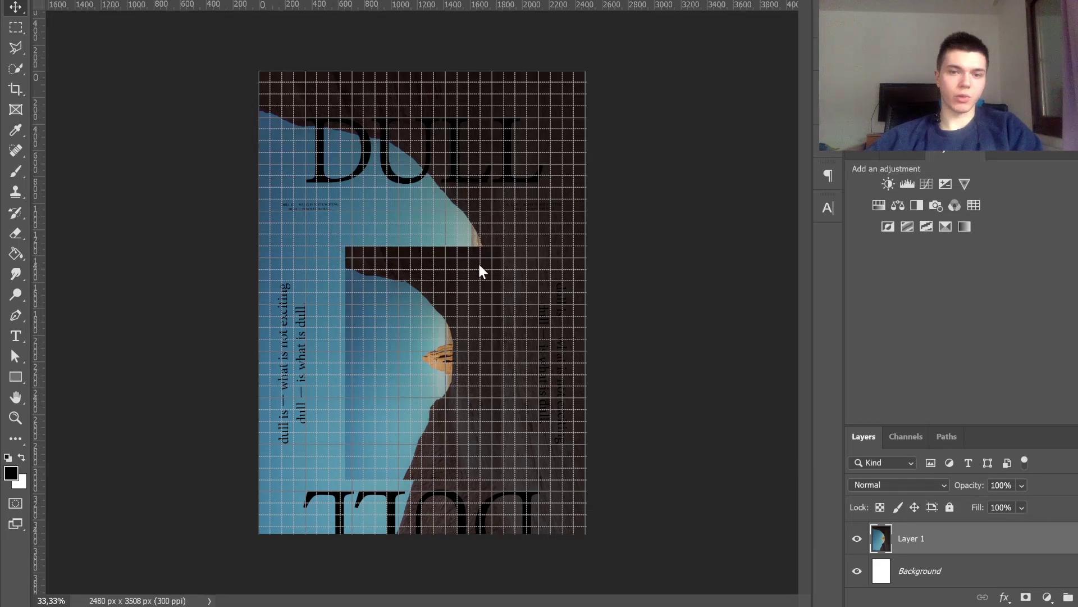
key(ctrl+apostrophe)
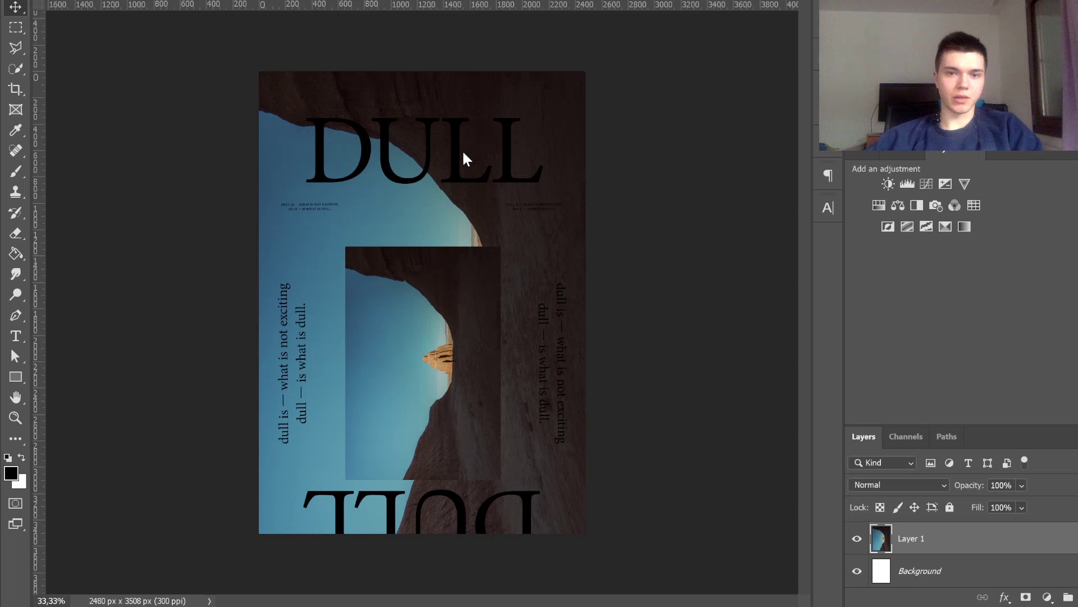
Step: Blur the full-page background photo and invert its colours
key(ctrl+alt+f)
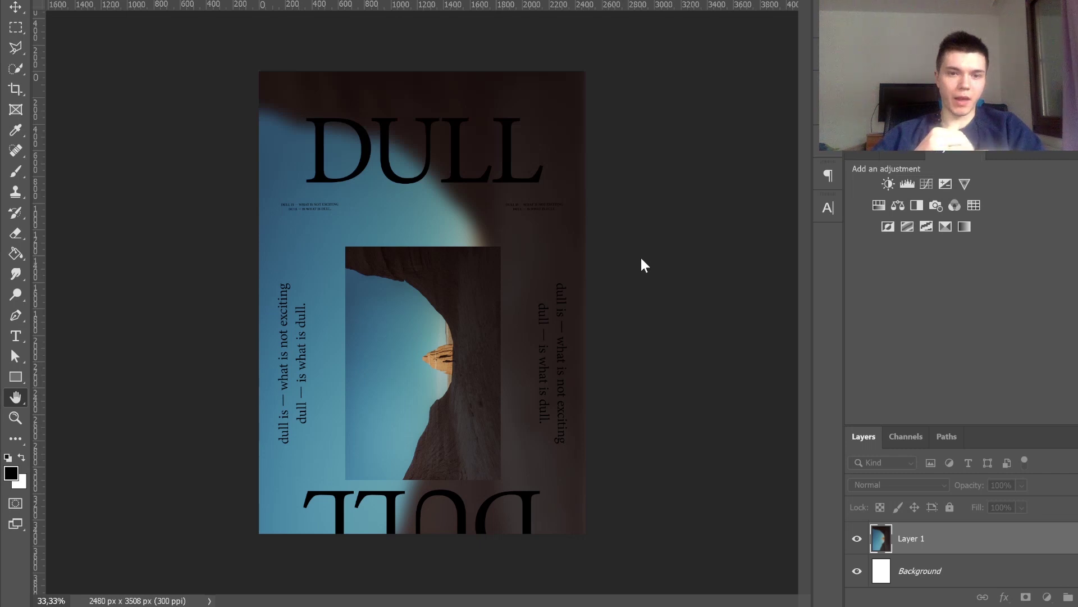
key(v)
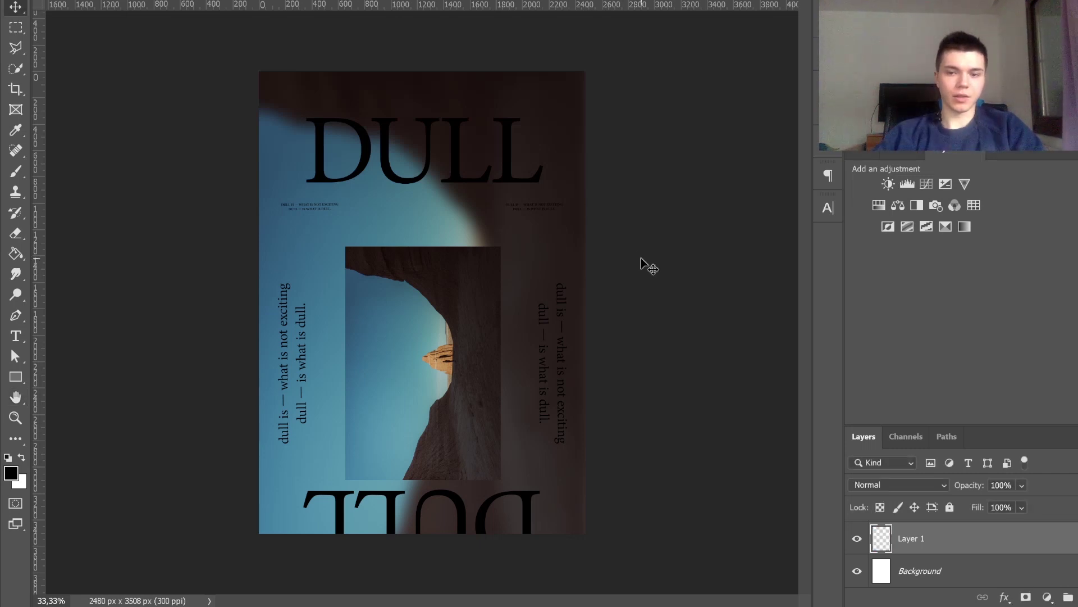
key(ctrl+i)
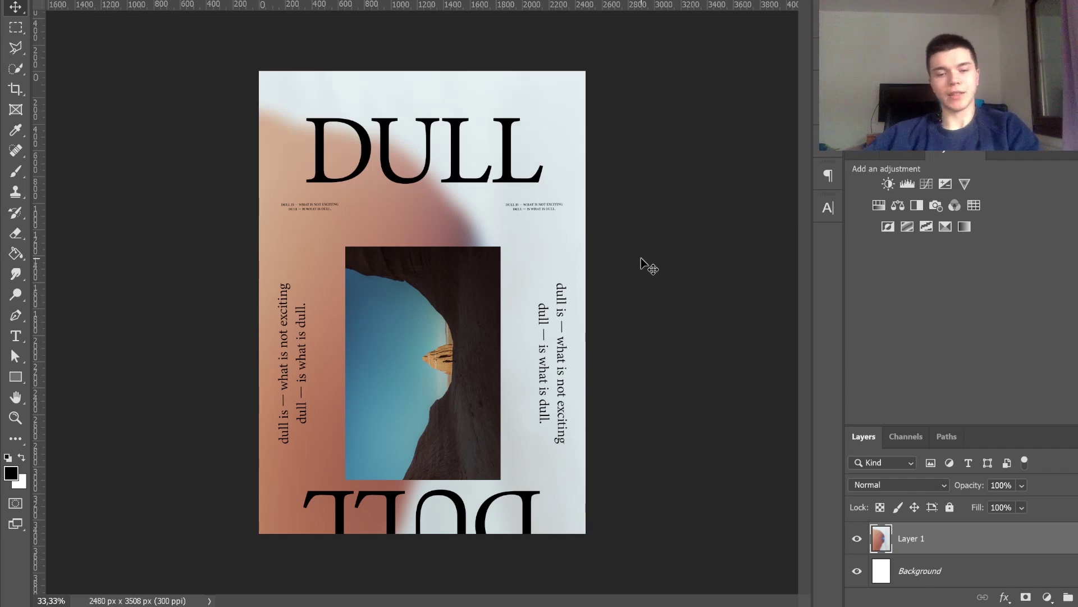
Step: Set the letter U in both the upper DULL title and the mirrored lower title to an italic style
key(t)
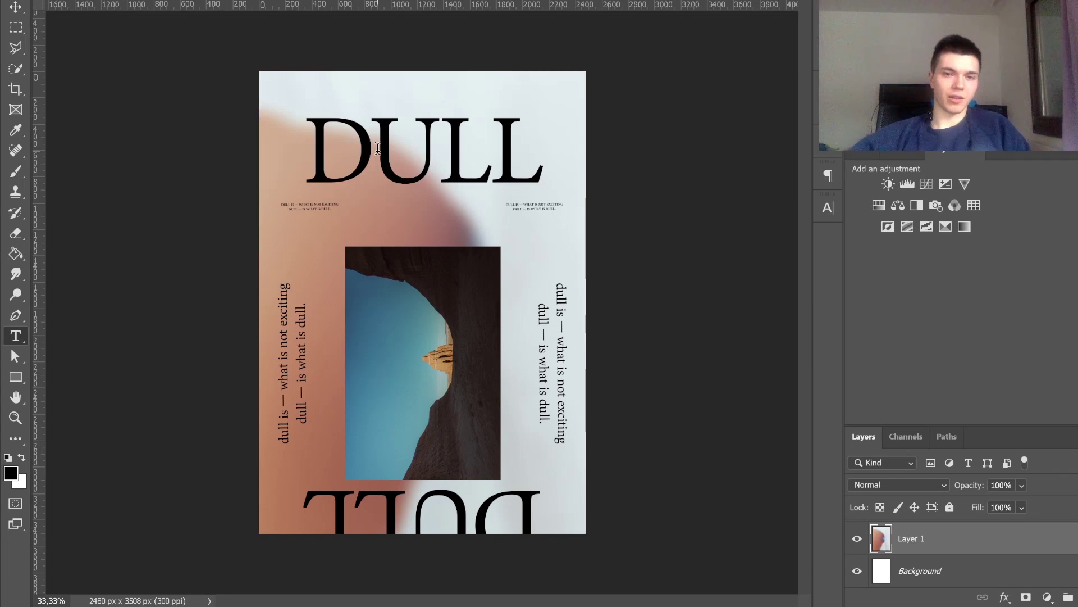
drag(378, 148, 430, 147)
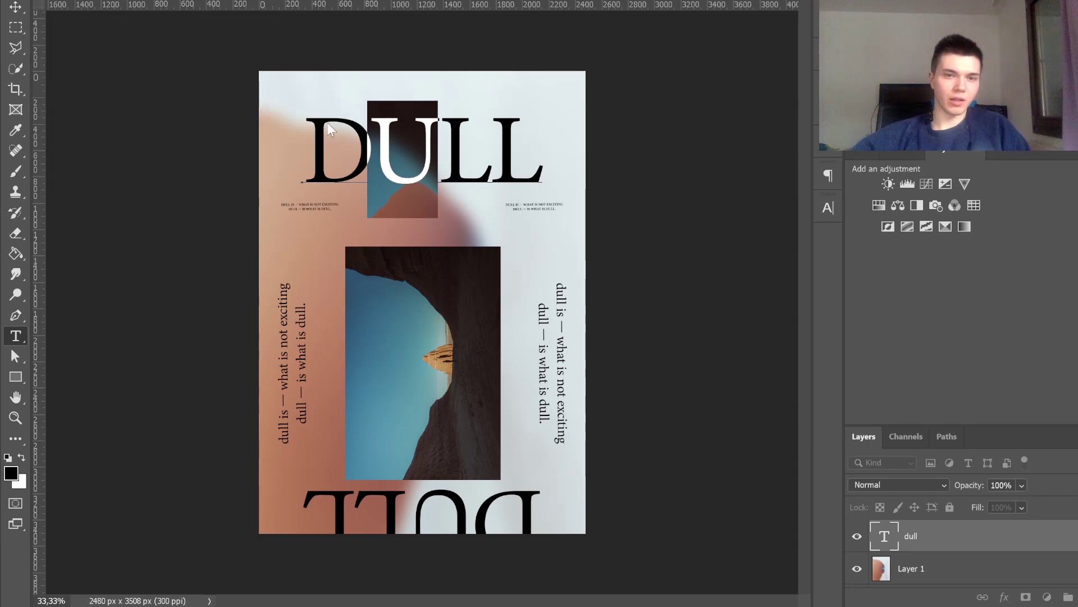
key(ctrl+shift+i)
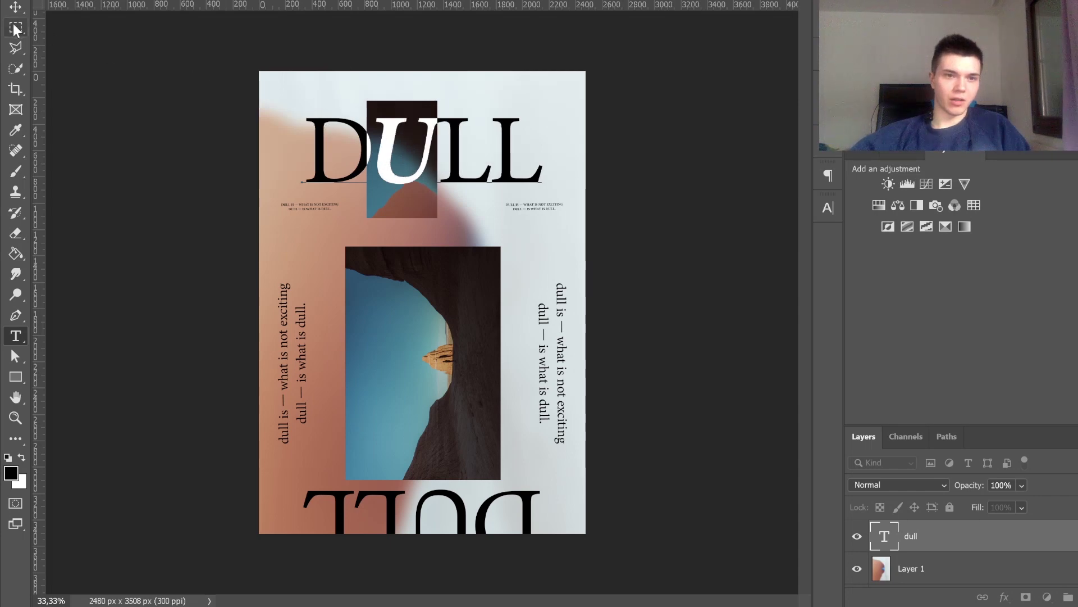
click(15, 6)
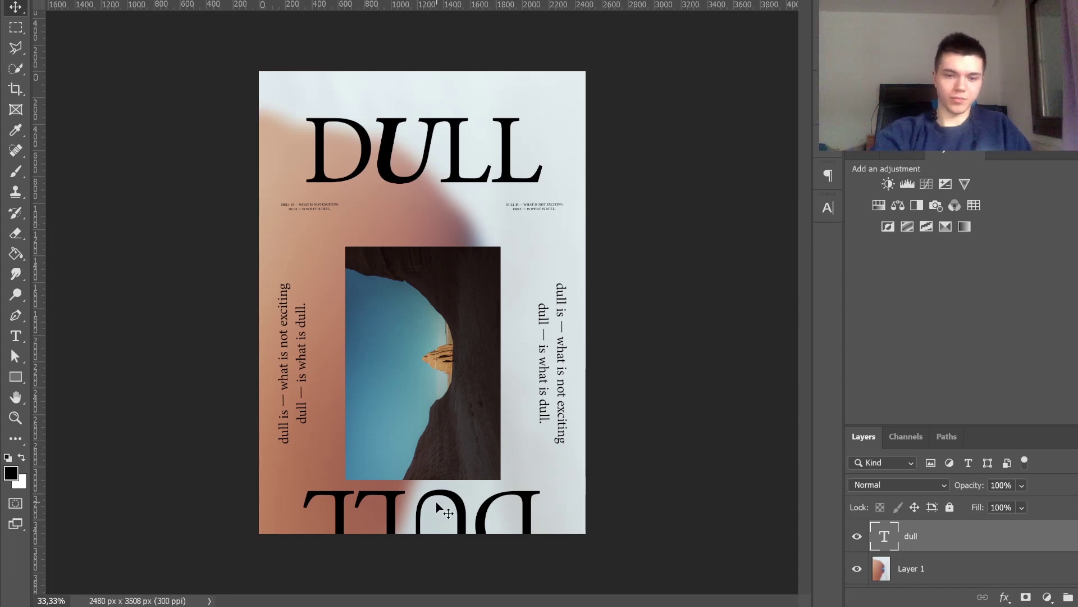
key(t)
click(464, 517)
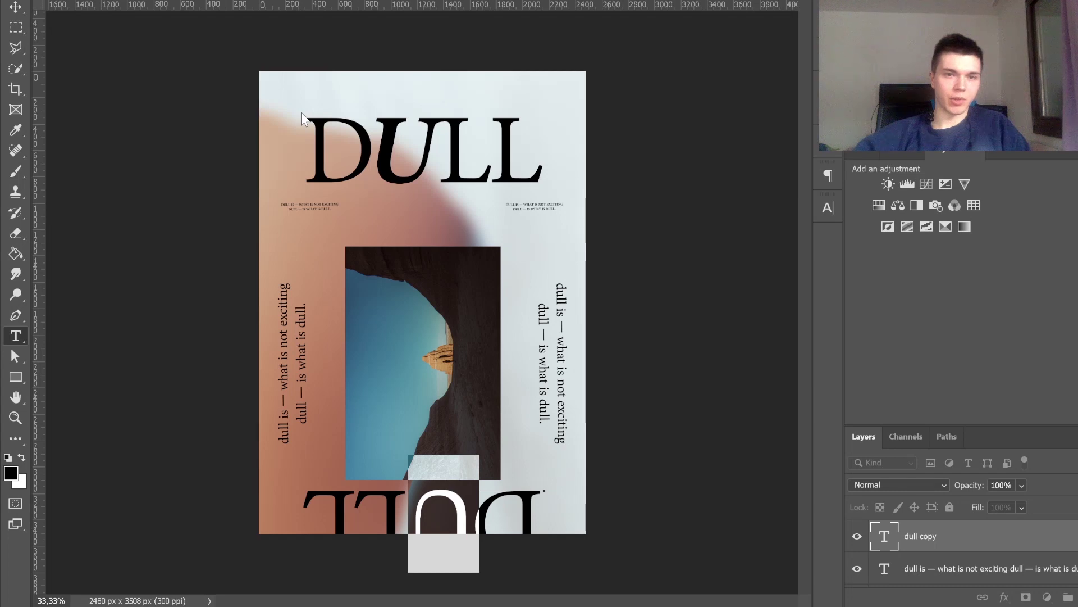
click(16, 7)
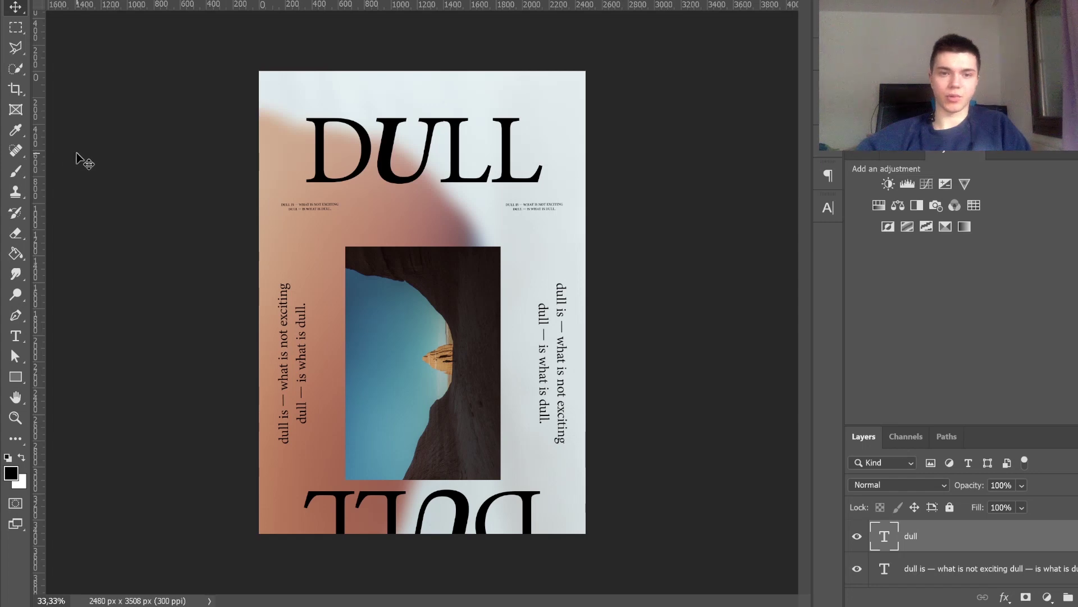
Step: Draw a short, thin rectangle centred between the two tiny caps texts and fill it with black
click(16, 377)
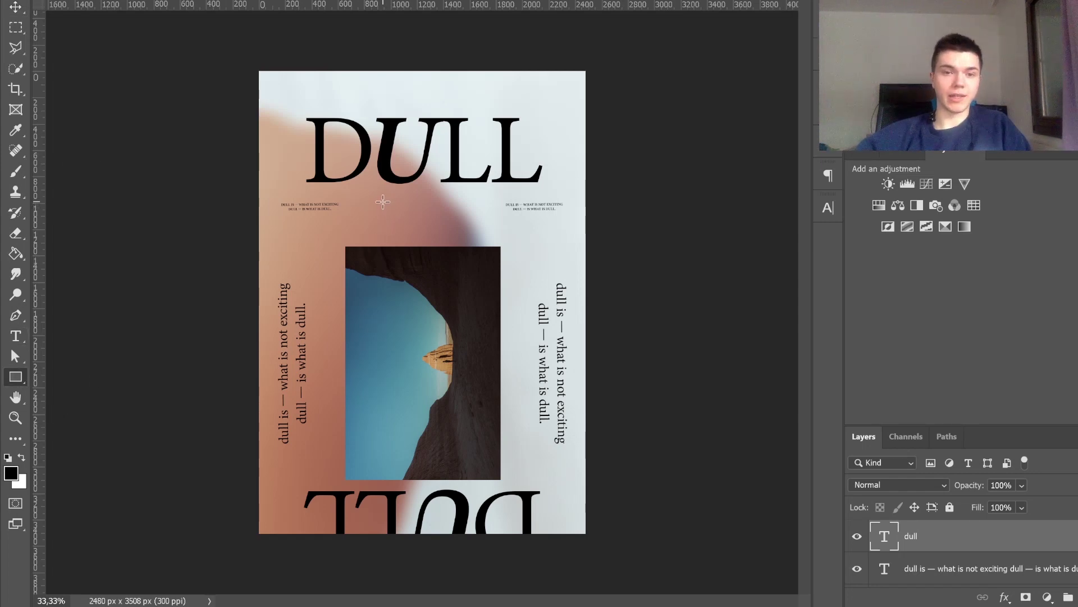
drag(383, 201, 458, 212)
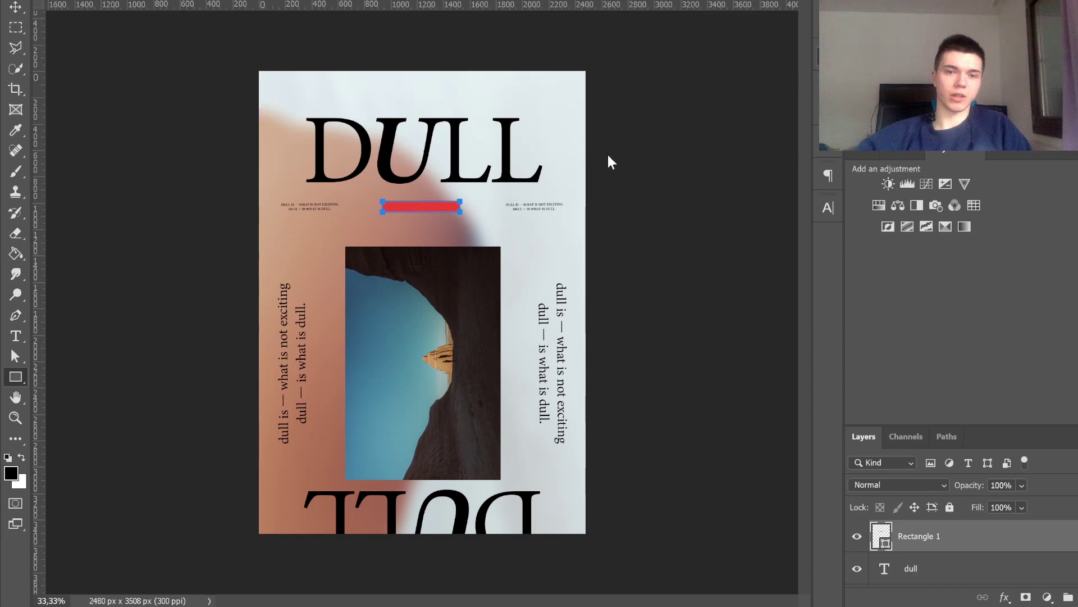
key(alt+BackSpace)
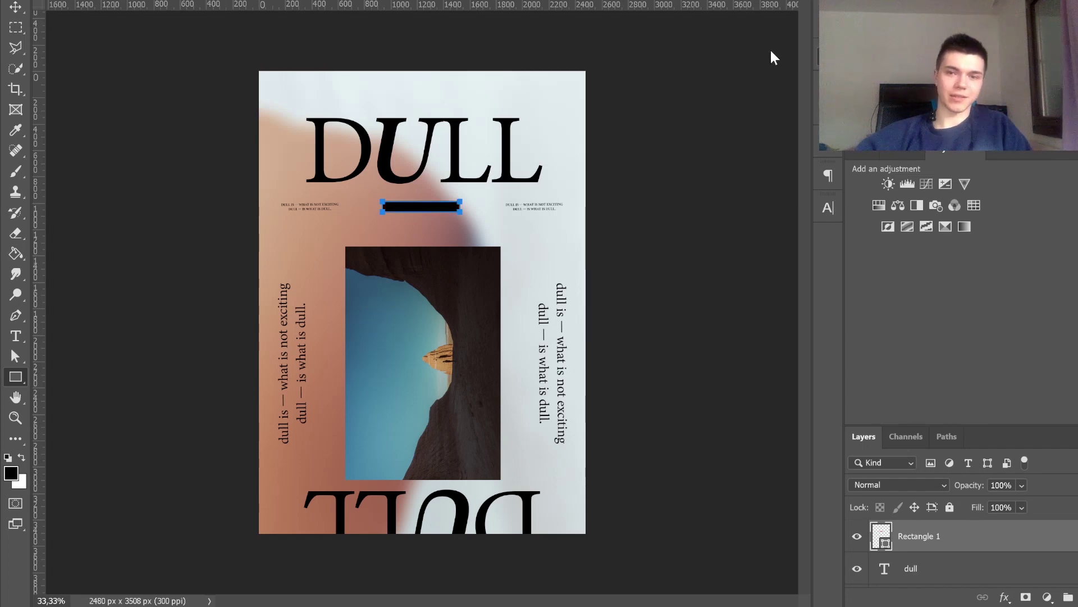
click(16, 8)
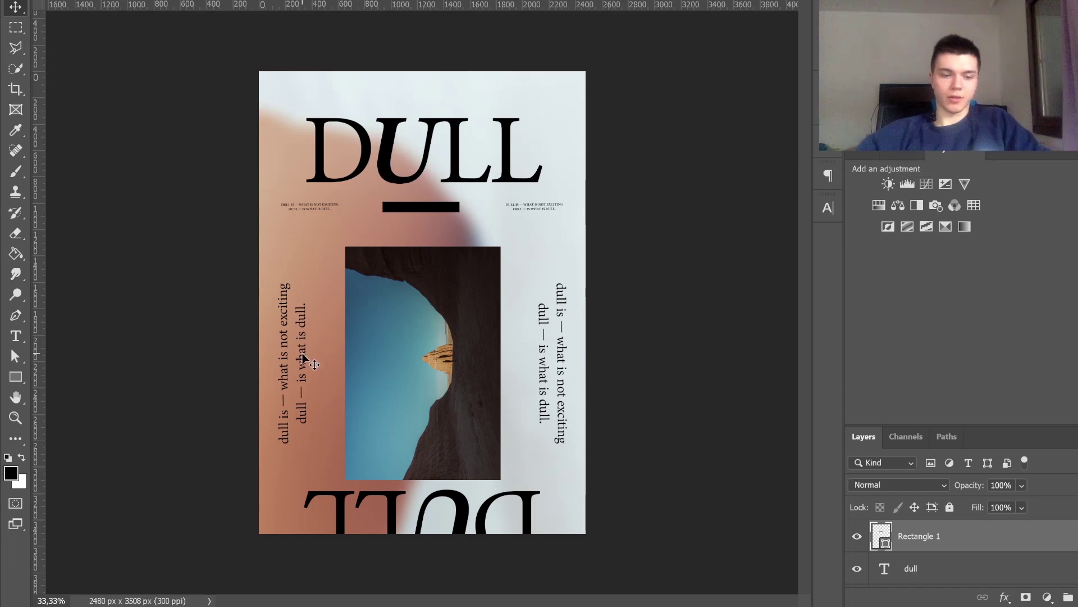
Step: Move the two vertical texts horizontally inwards so each sits close beside the centre photo
drag(303, 360, 328, 354)
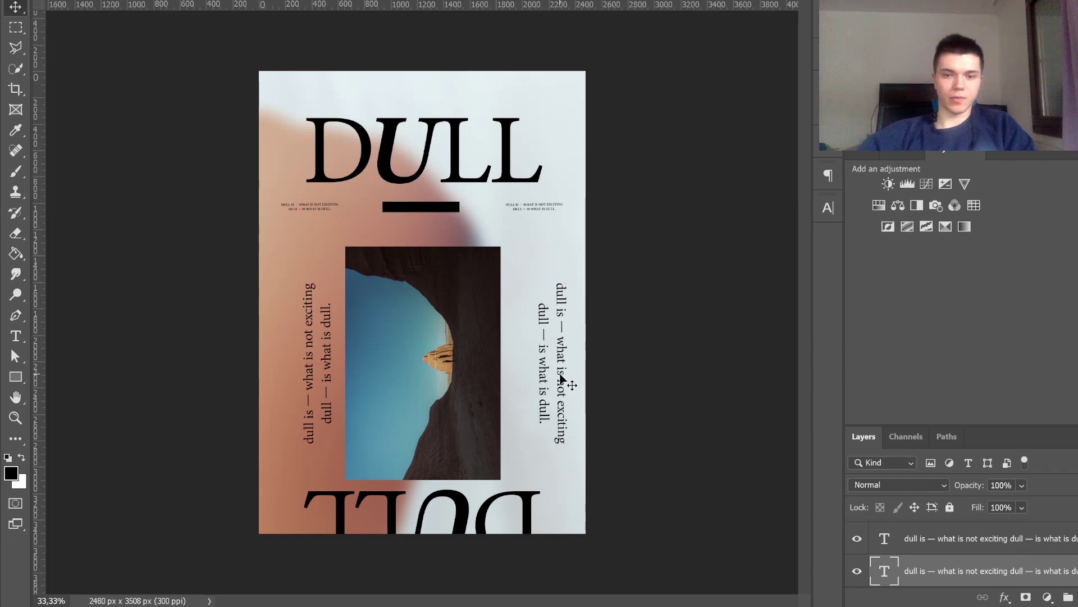
drag(562, 379, 536, 382)
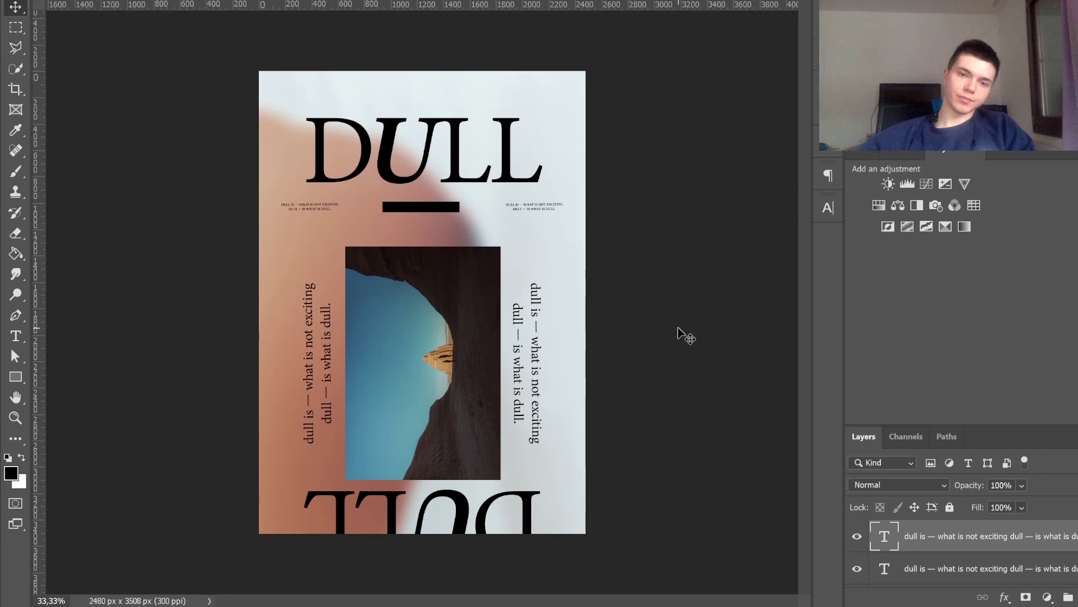
click(416, 208)
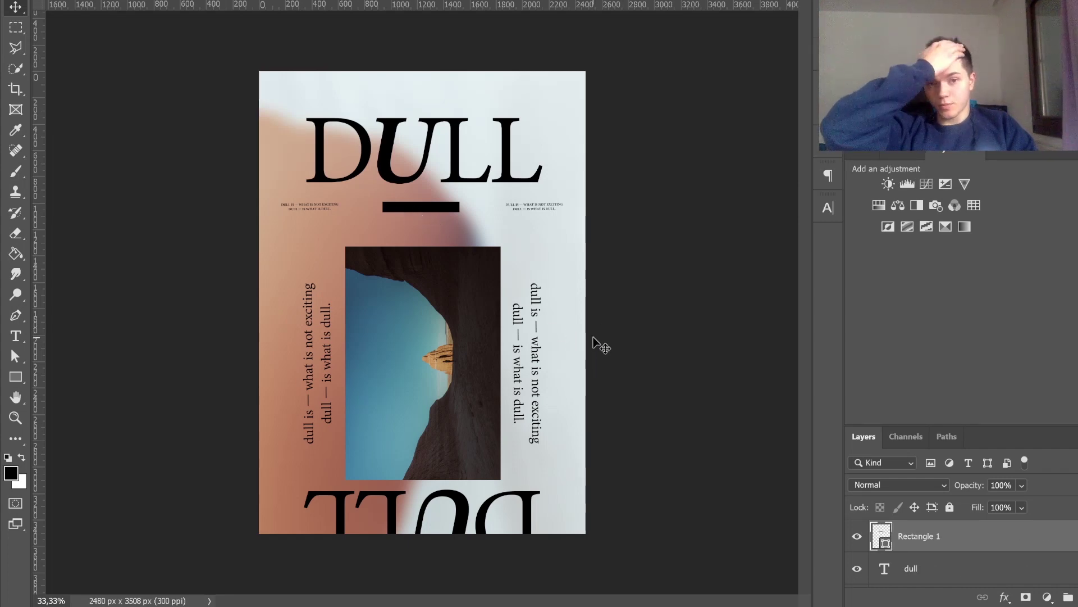
Step: Invert the blurred background photo back to its original colours and recolour all text layers white
click(501, 243)
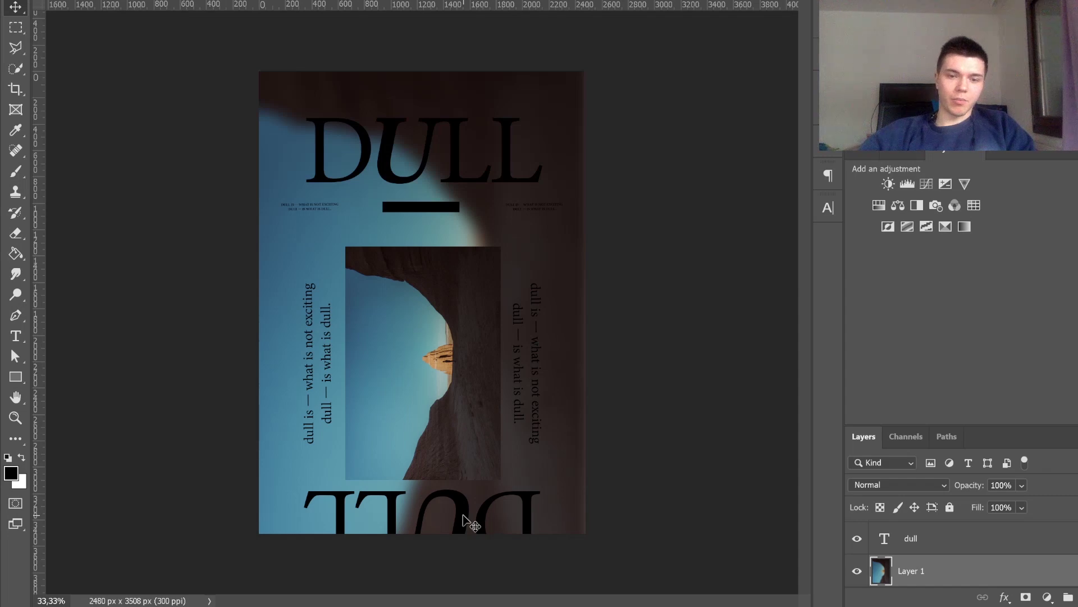
scroll(932, 544, down, 1)
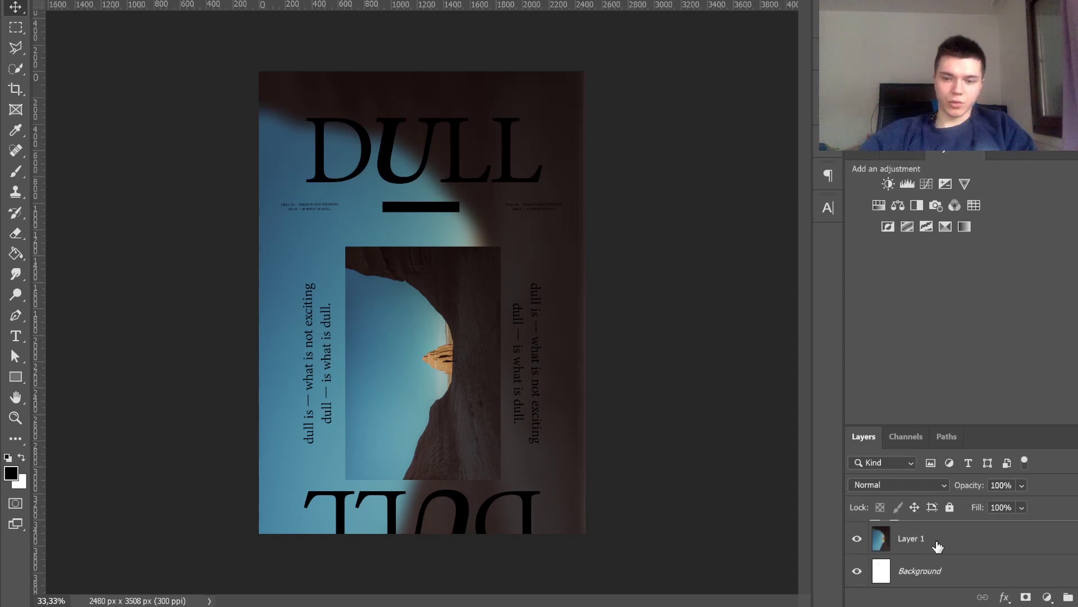
scroll(936, 545, up, 1)
click(937, 545)
scroll(937, 546, up, 2)
scroll(937, 544, down, 2)
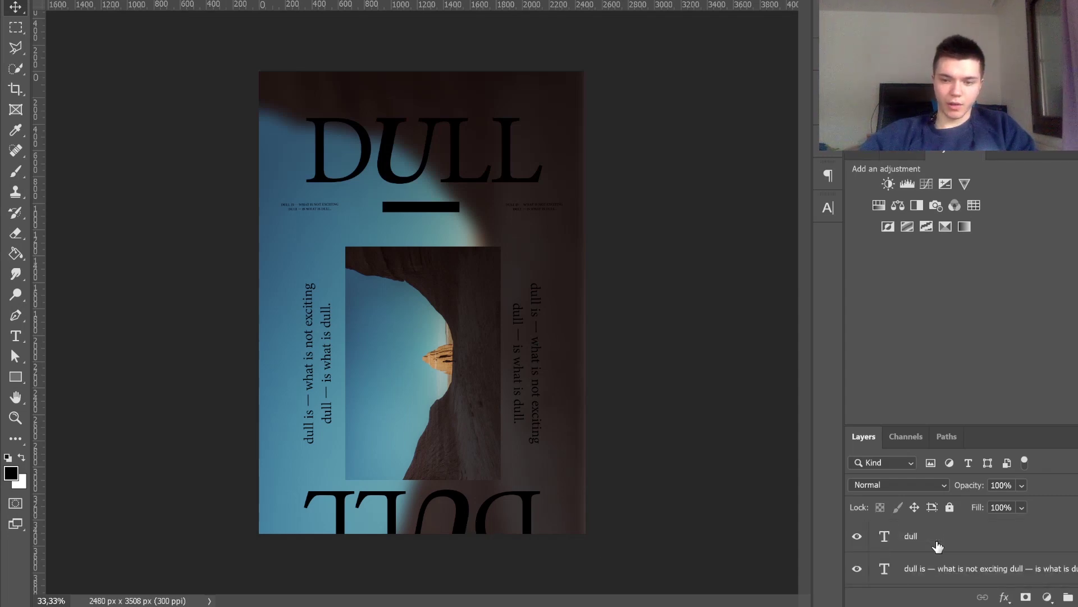
shift+click(939, 568)
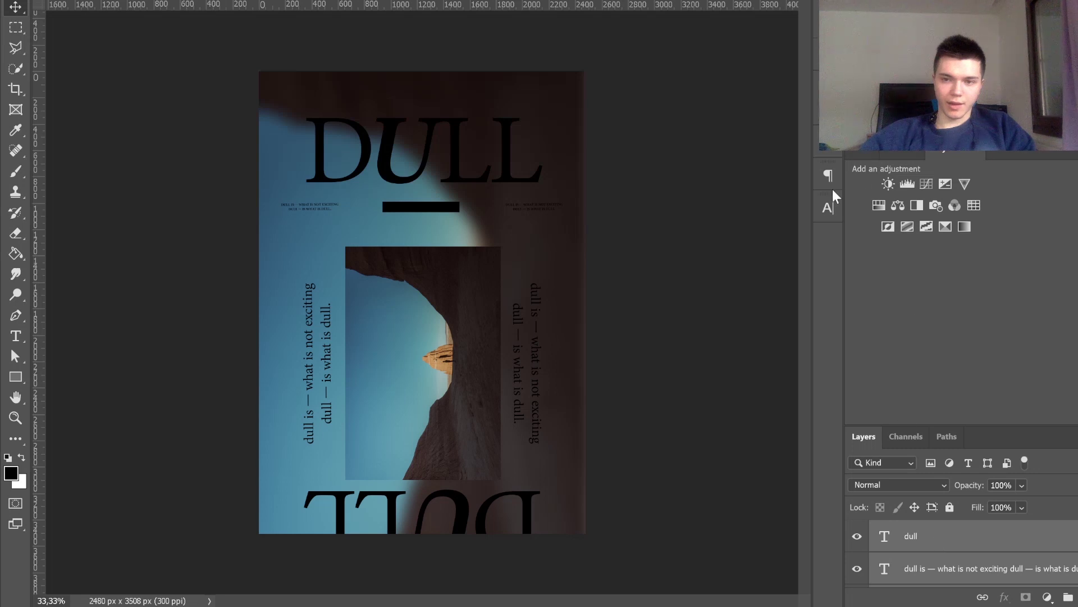
click(824, 209)
key(i)
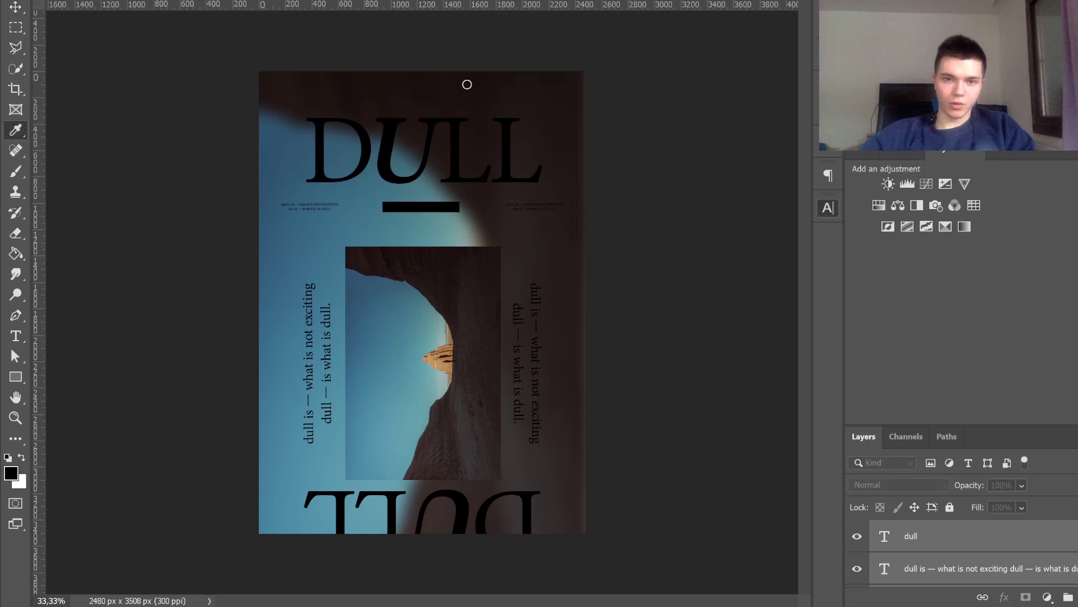
key(ctrl+BackSpace)
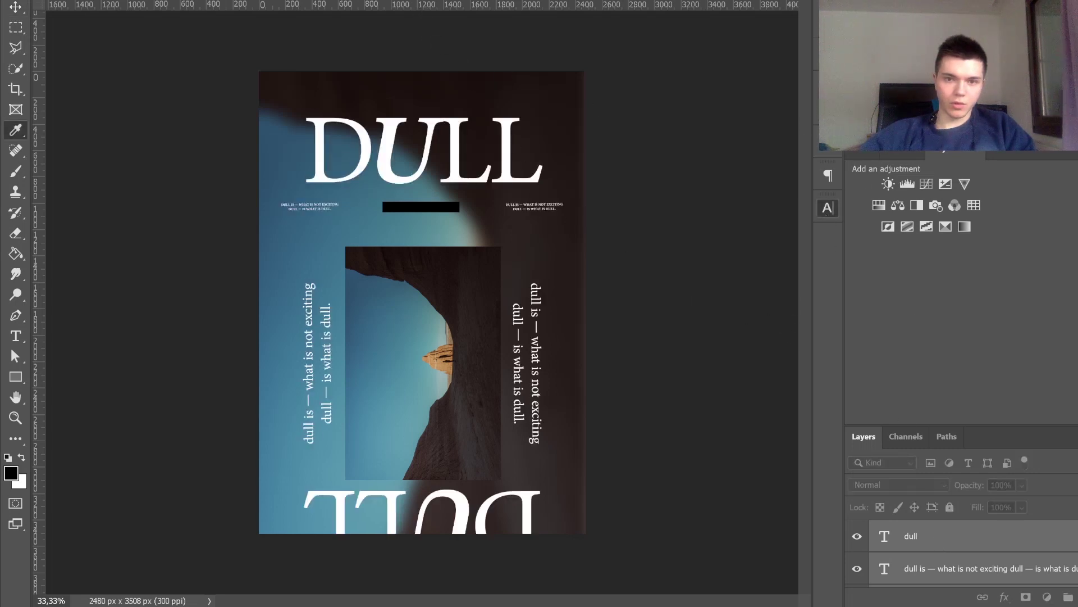
key(v)
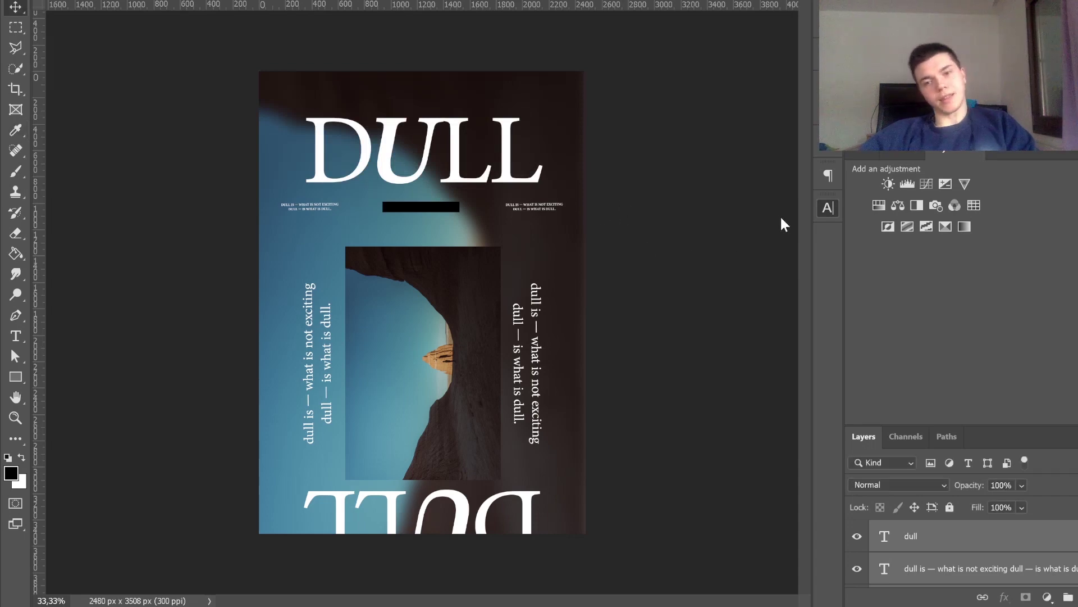
Step: Recolour the bar between the tiny caps texts white by sampling the title's colour
click(389, 209)
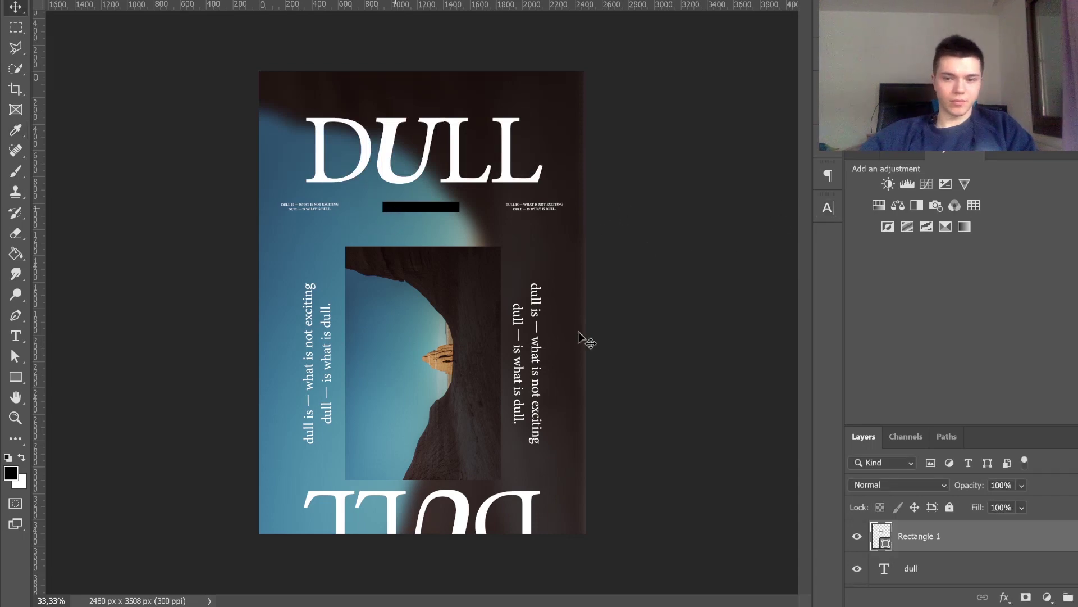
key(i)
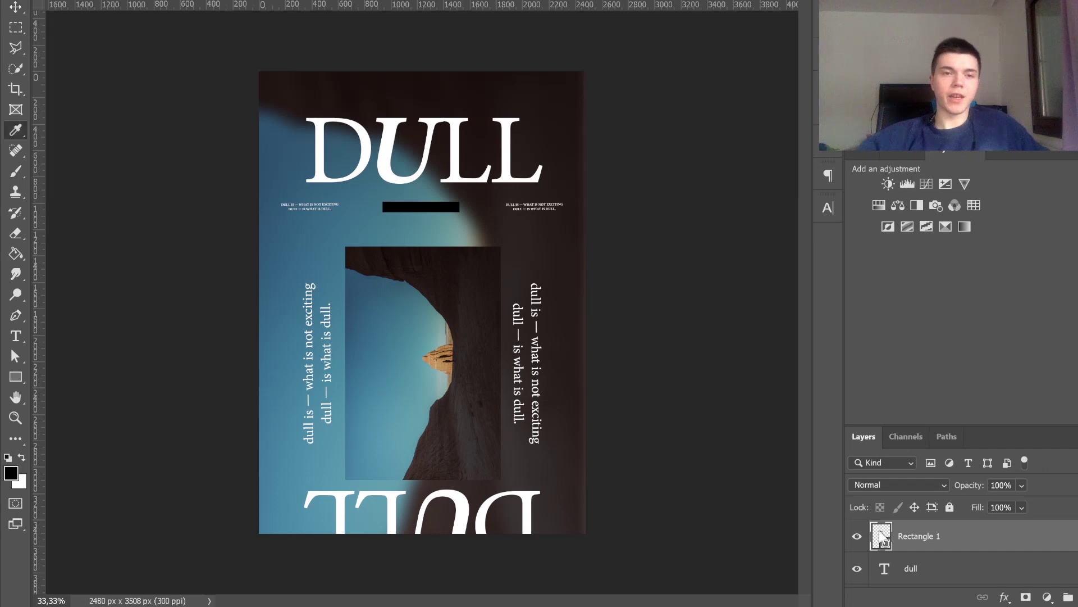
click(522, 183)
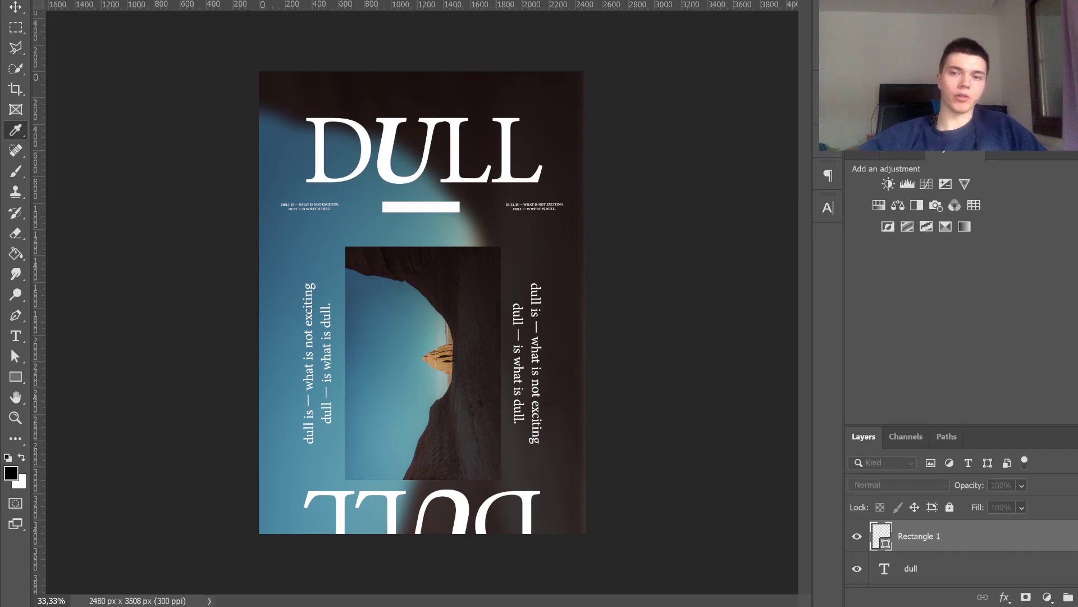
key(v)
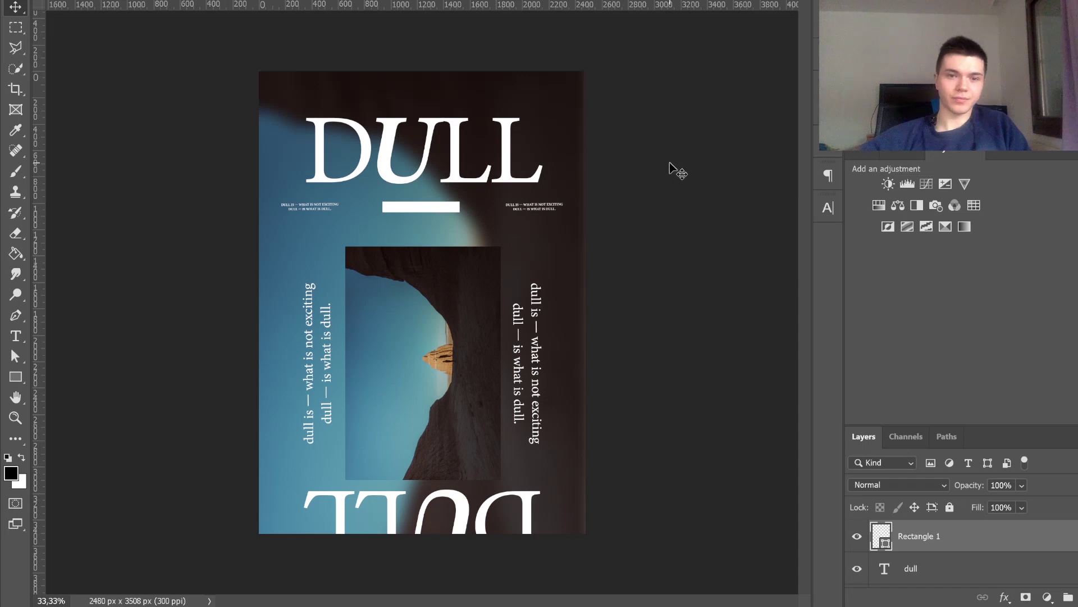
Step: Place the crosshair graphic at the photo's upper-left corner with Invert applied, and nudge it slightly upwards
click(901, 155)
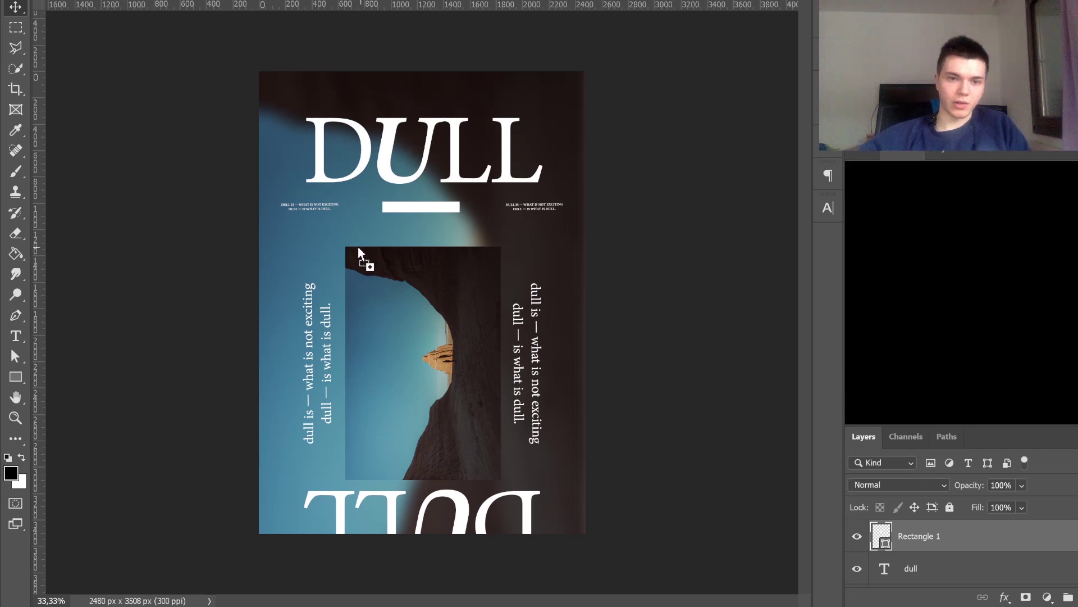
drag(358, 251, 341, 245)
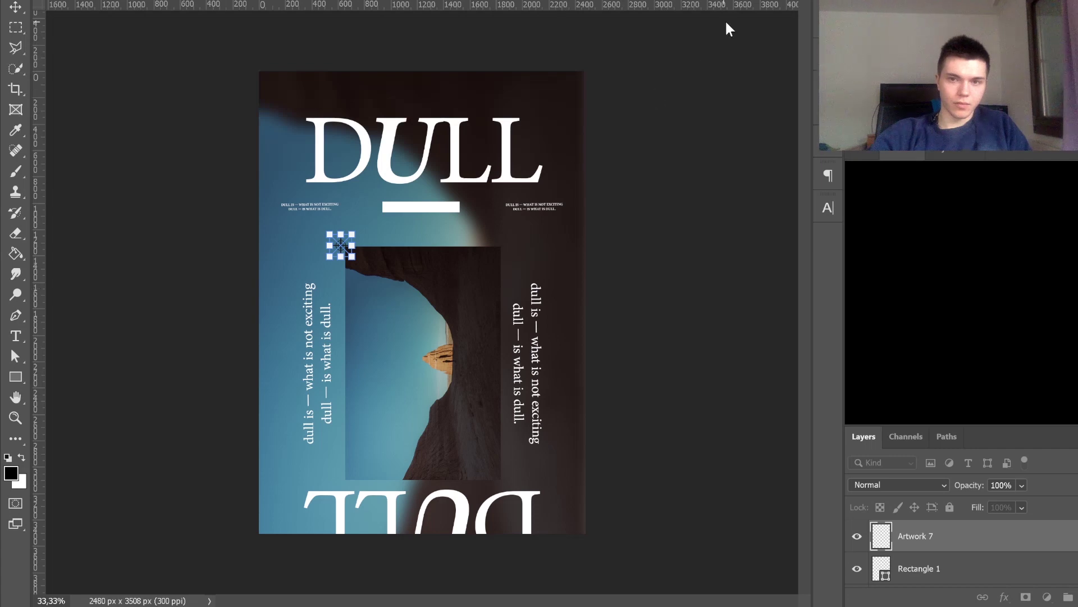
key(Return)
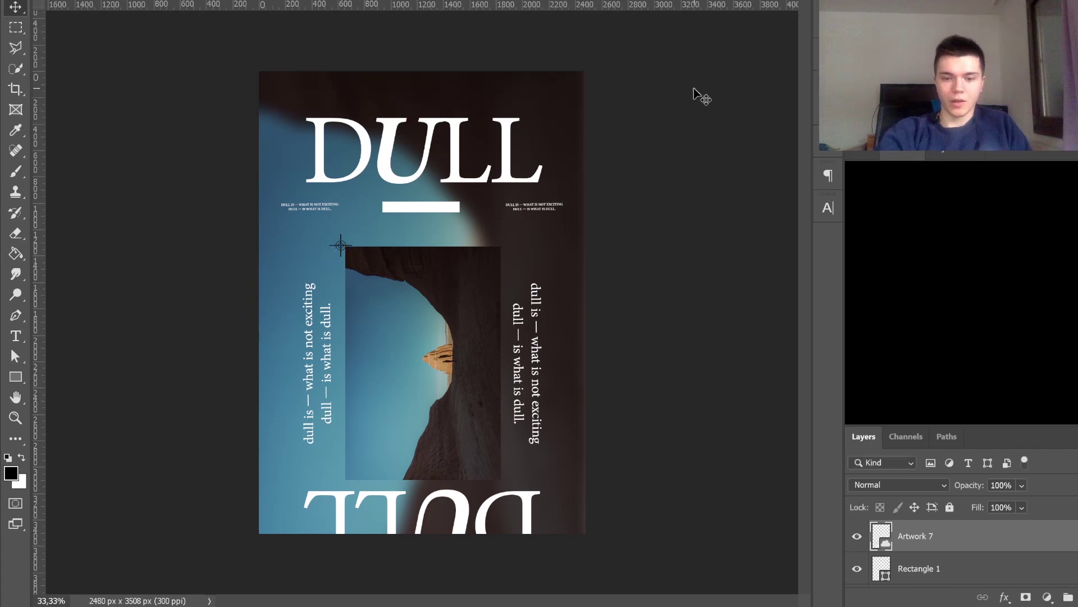
key(ctrl+i)
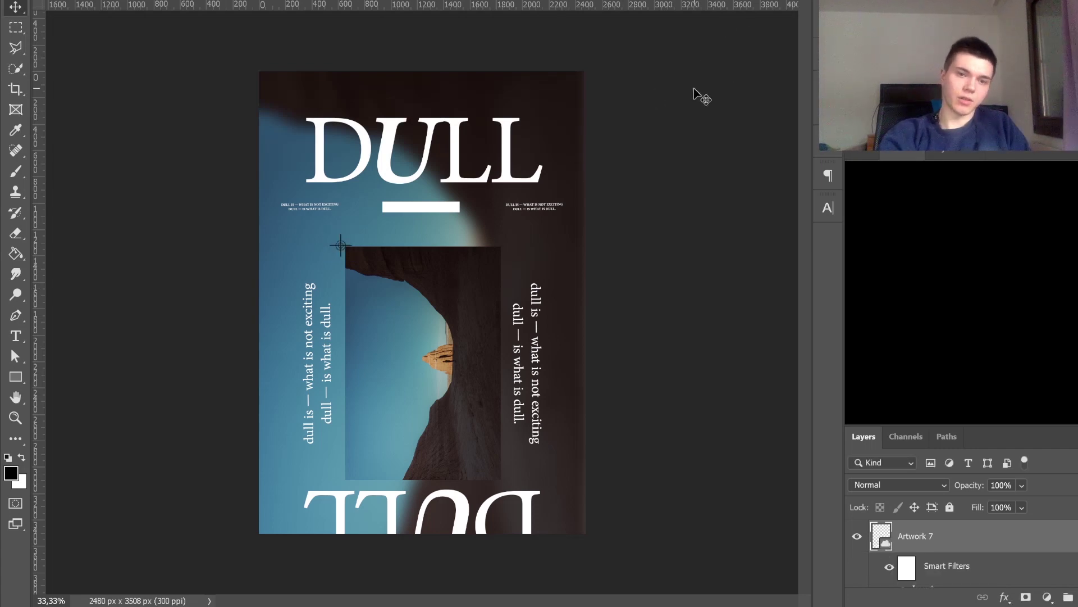
key(shift+Up)
key(shift+Up)
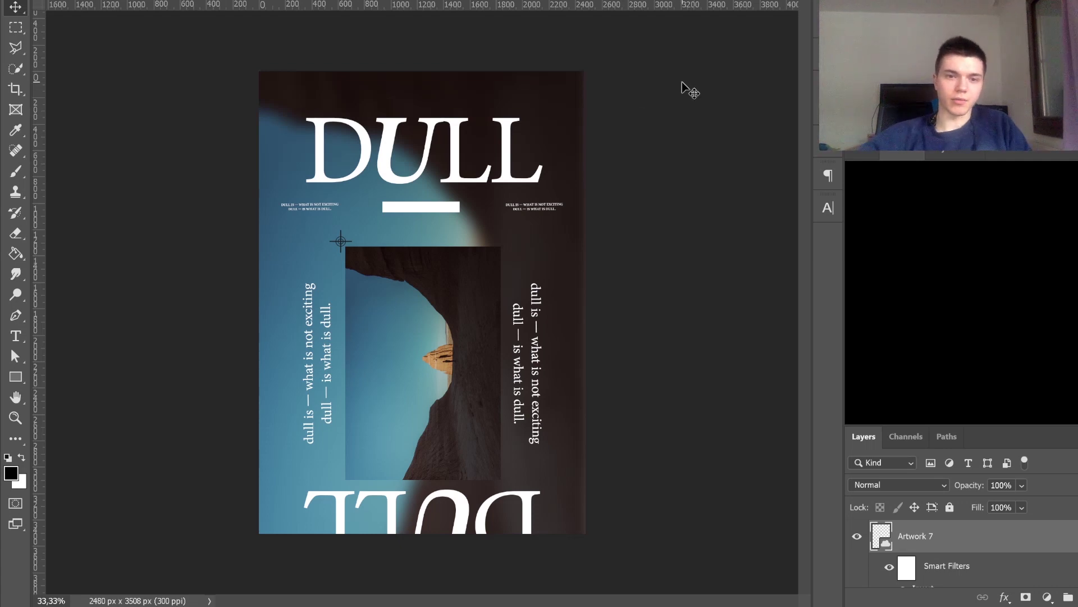
Step: Duplicate the white bar twice and place the copies level on either side of the mirrored title, running off the page edges
click(444, 210)
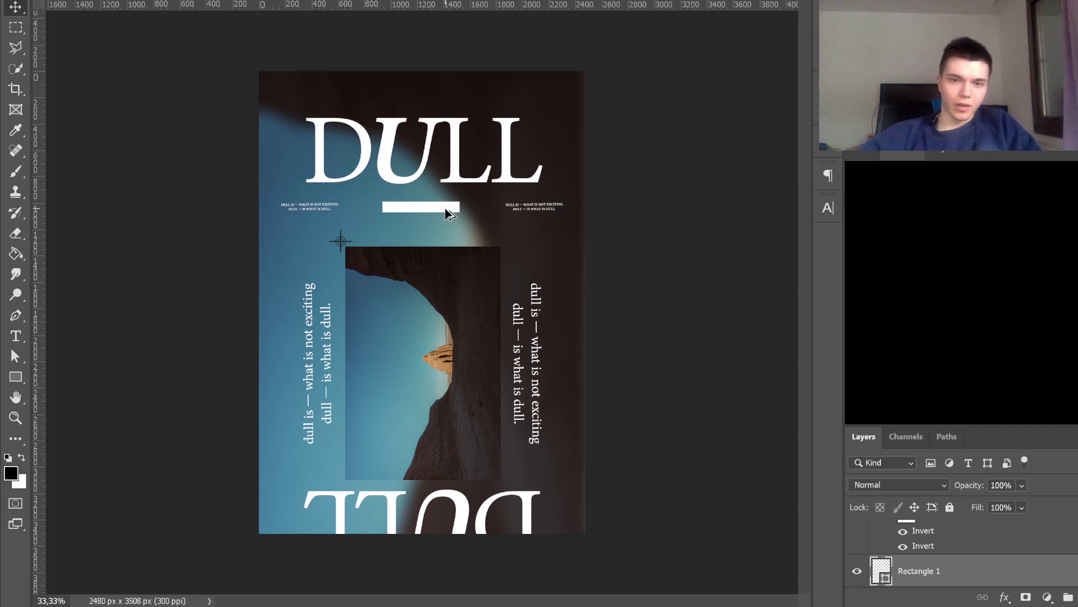
drag(447, 213, 603, 525)
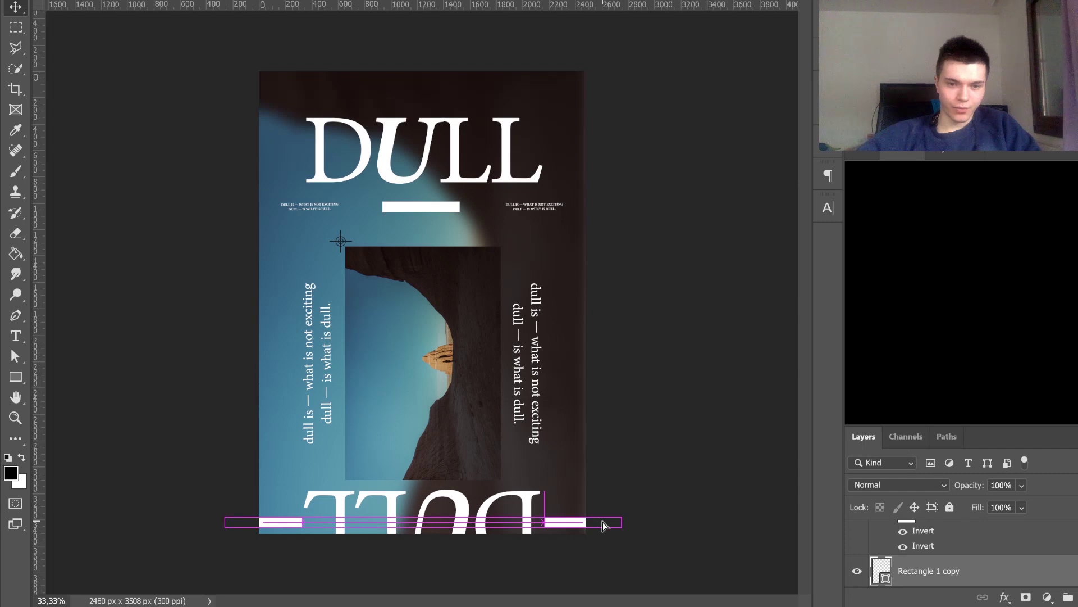
drag(603, 525, 602, 525)
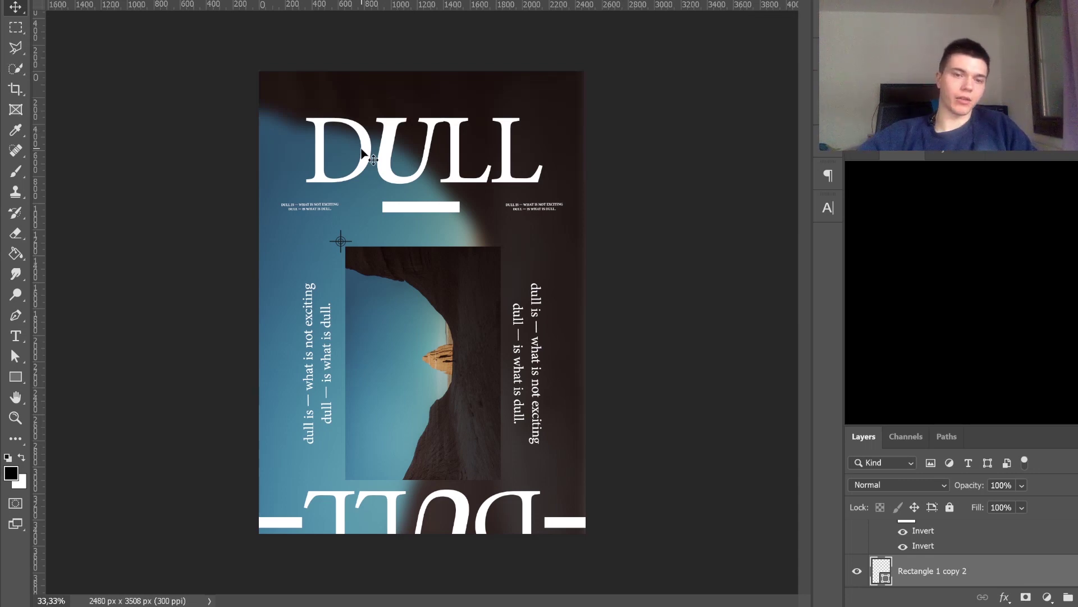
Step: Enlarge the vertical text on the photo's left side until it spans about the full height of the photo
click(324, 356)
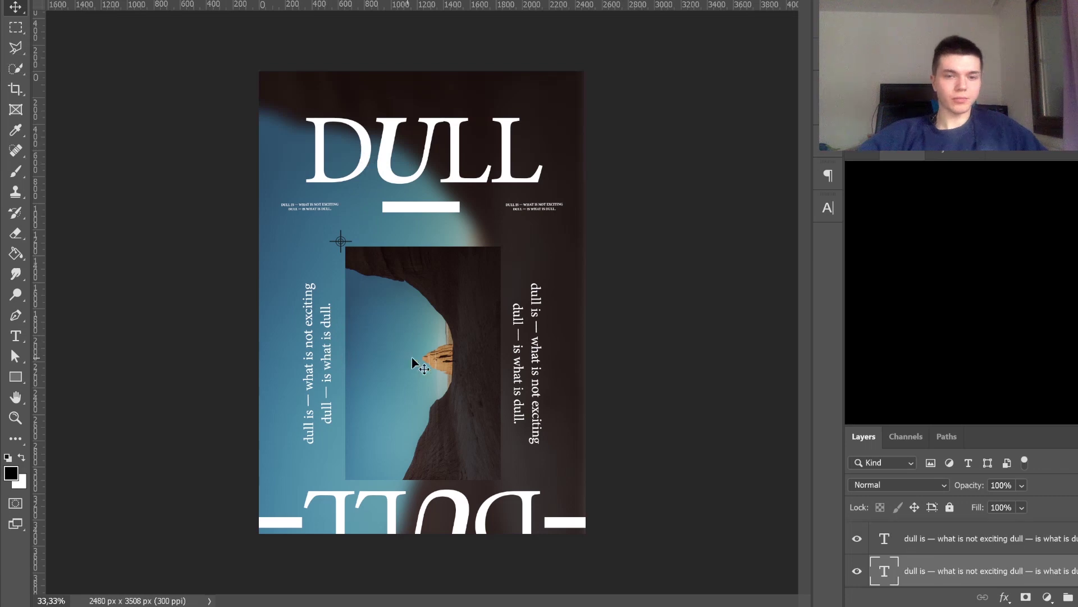
key(ctrl)
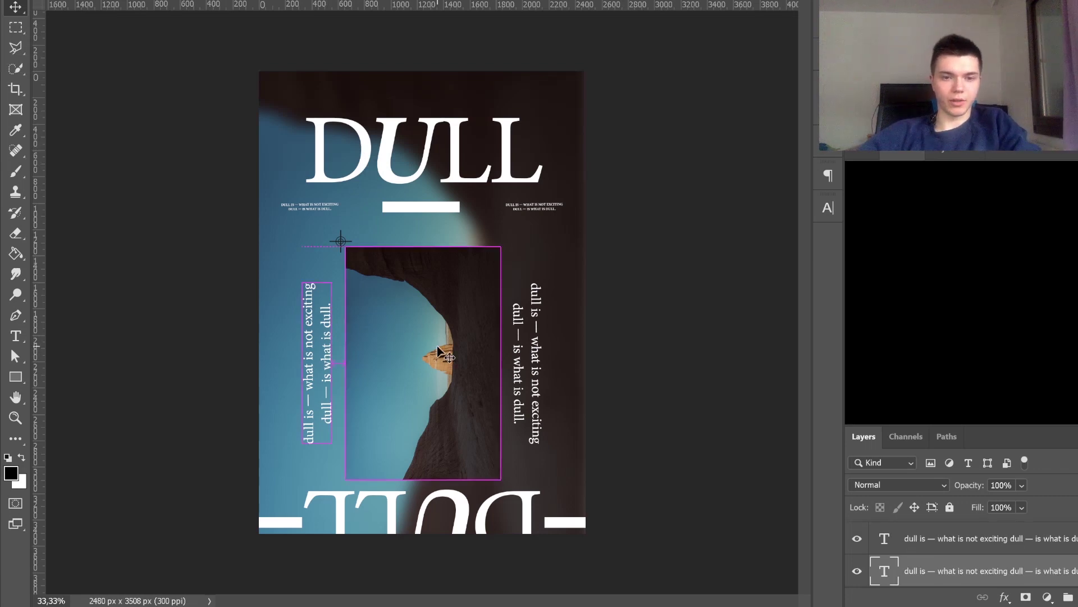
key(ctrl+t)
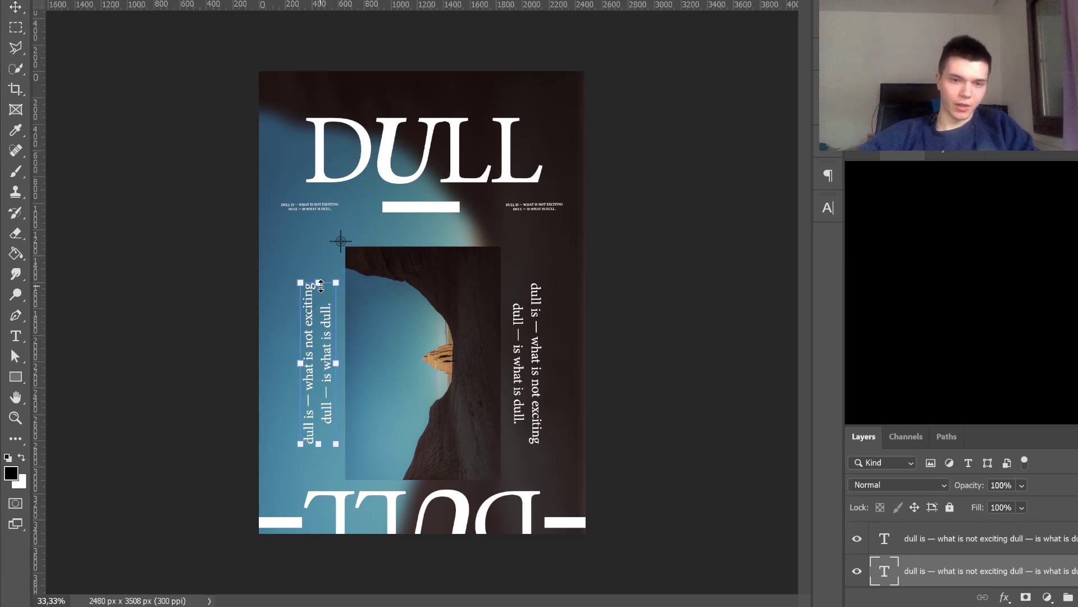
drag(320, 284, 318, 273)
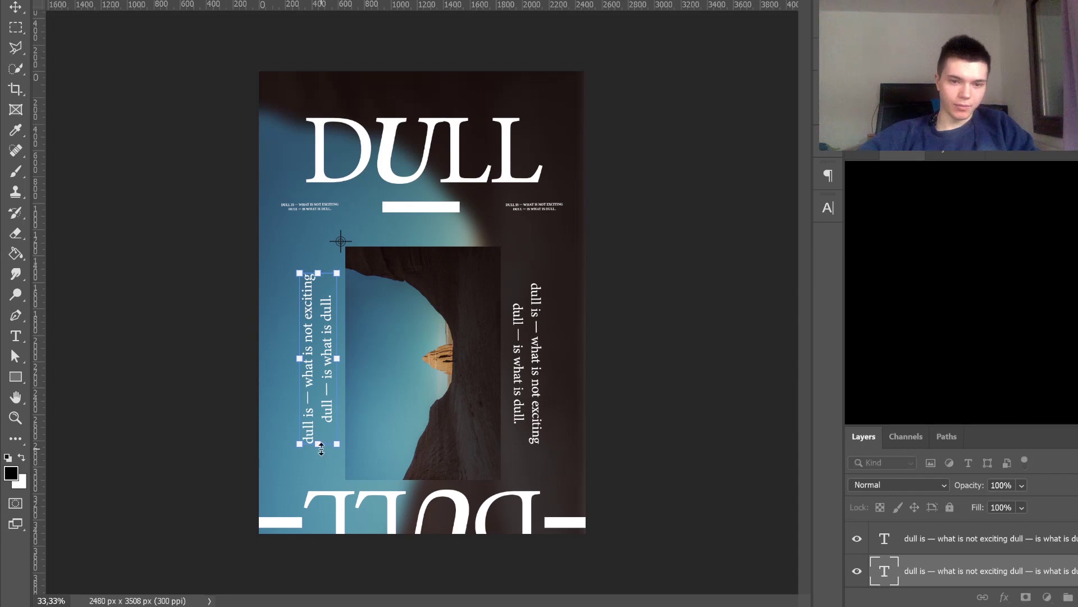
drag(321, 447, 322, 482)
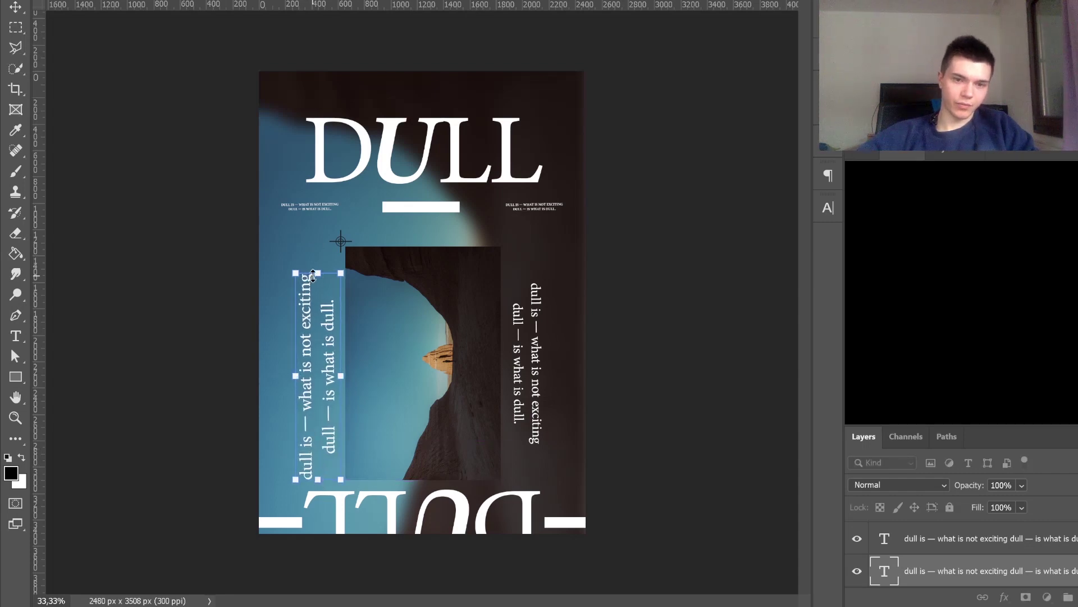
drag(313, 275, 318, 245)
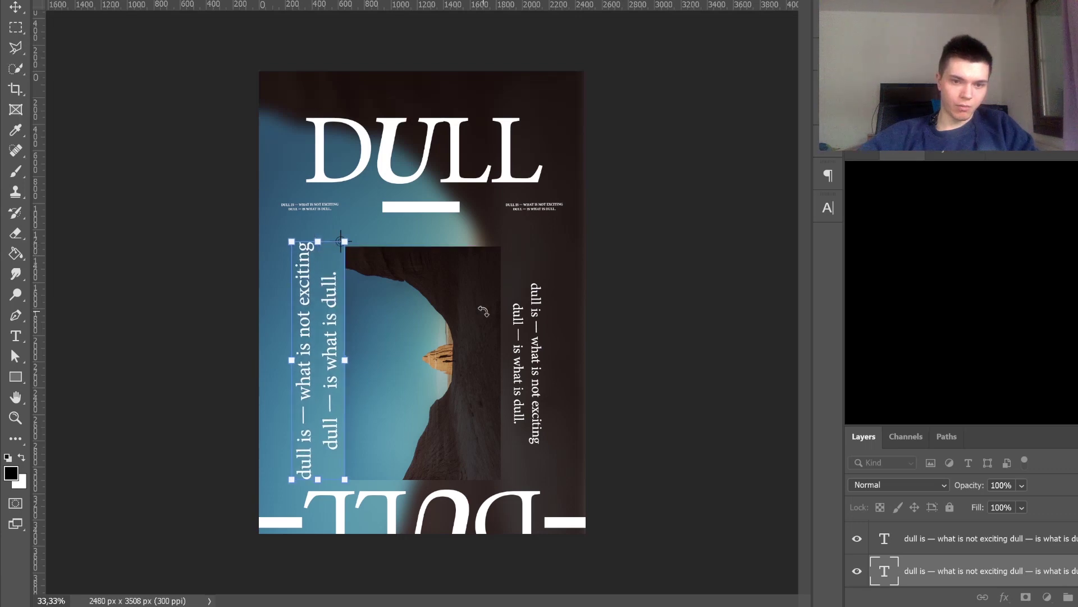
key(Return)
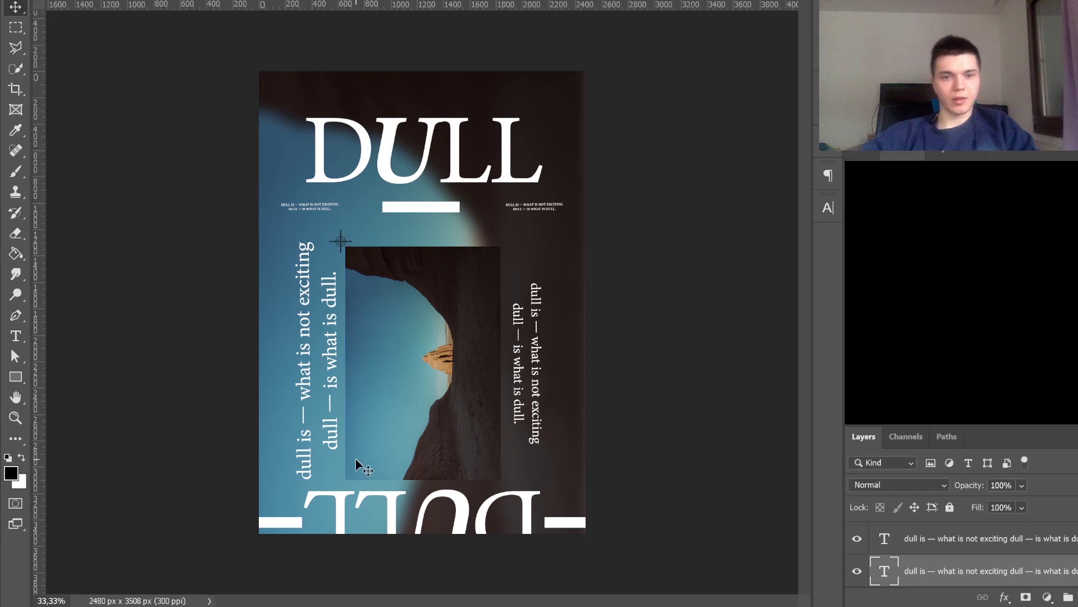
Step: Replace the vertical text on the photo's right side with an enlarged copy of the left one rotated 180°, and nudge it closer to the photo
key(ctrl+z)
key(ctrl+z)
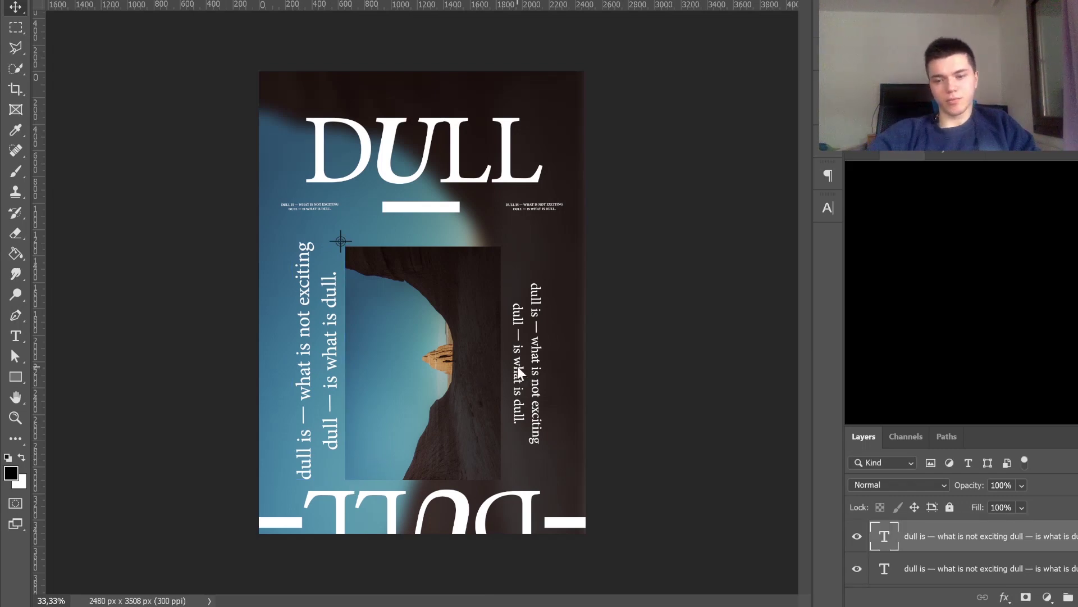
drag(335, 360, 454, 371)
key(alt+bracketleft)
key(ctrl+t)
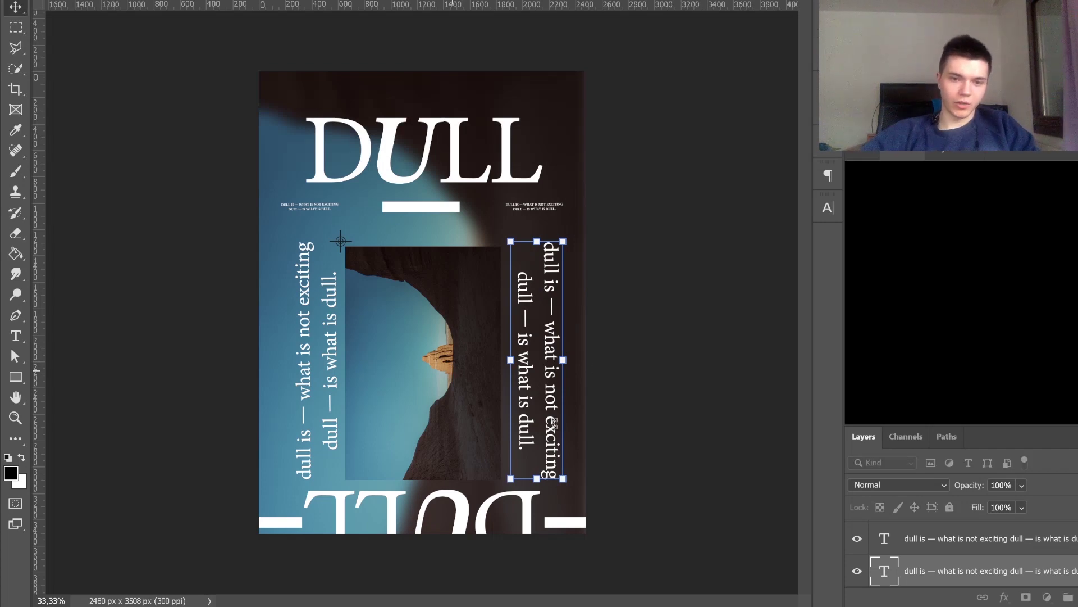
drag(551, 425, 549, 425)
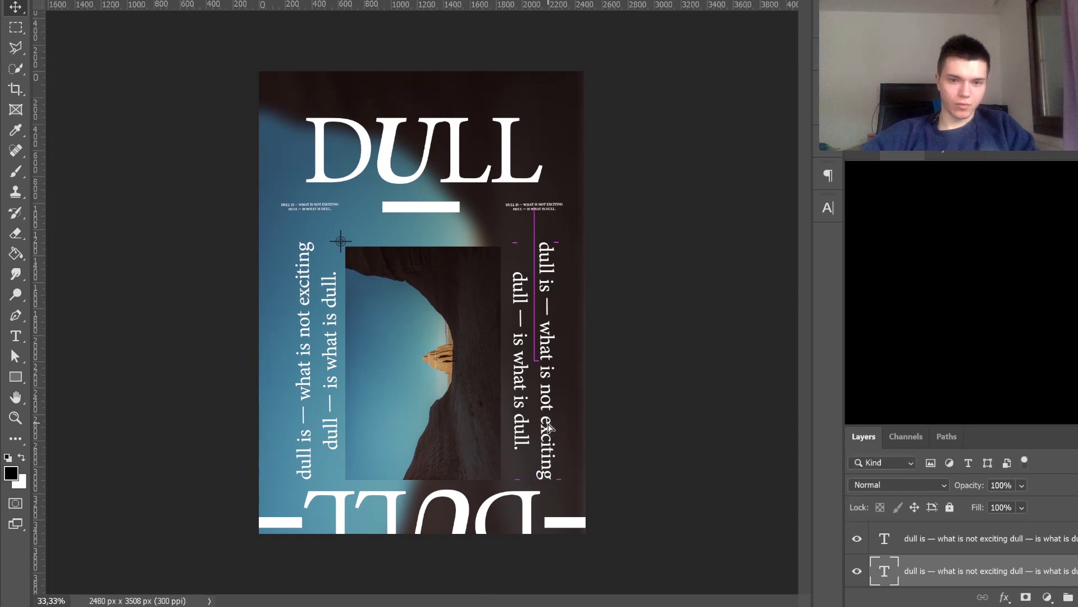
drag(549, 427, 546, 427)
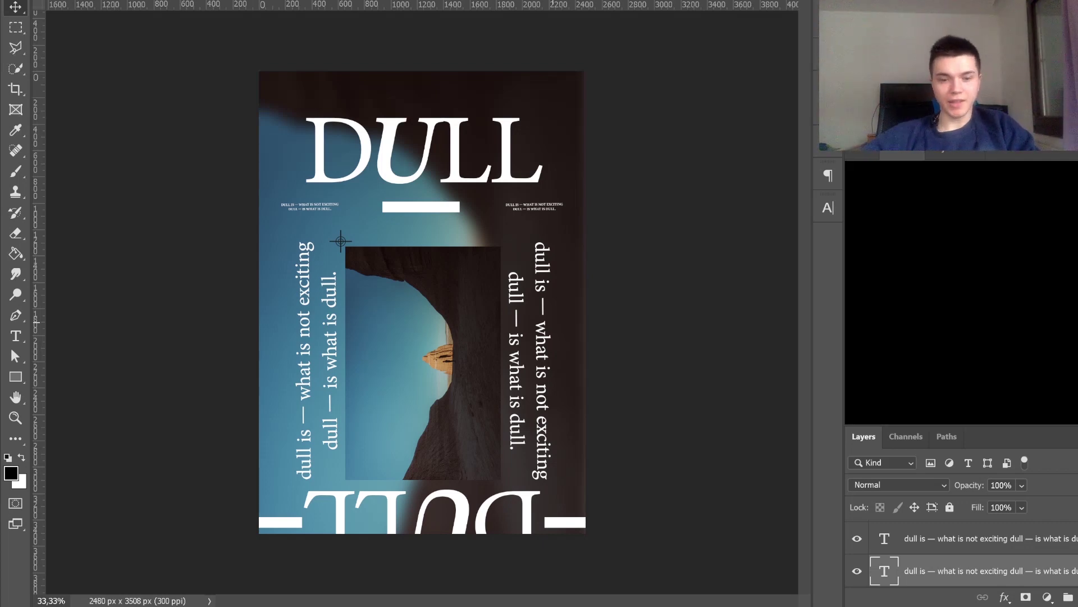
Step: Bring the oval "walch" badge in front of the central photo and shift it to the photo's lower-left corner
click(941, 151)
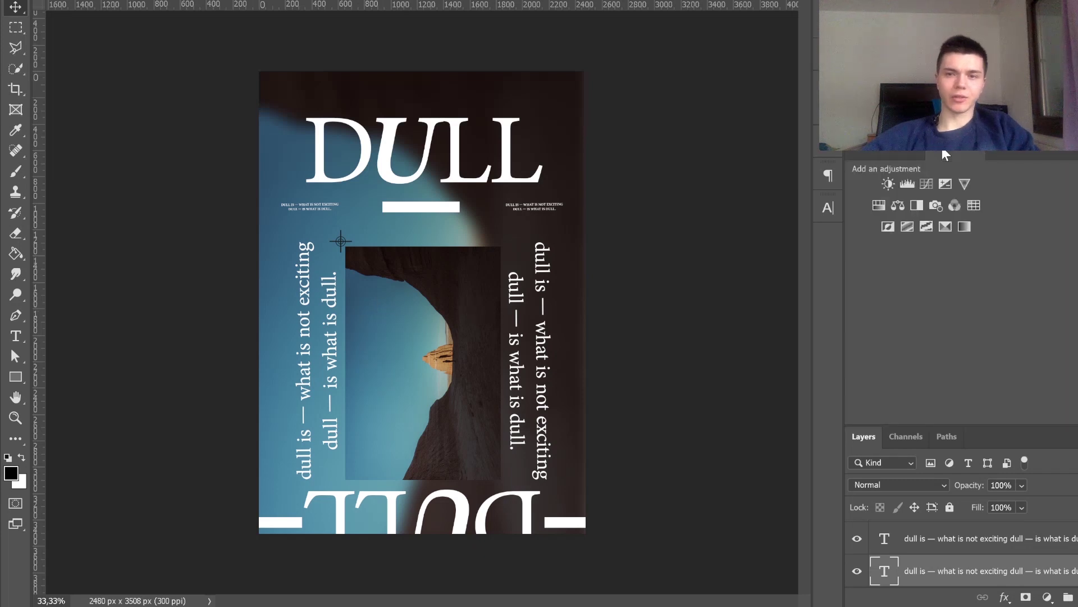
click(892, 152)
drag(446, 476, 434, 461)
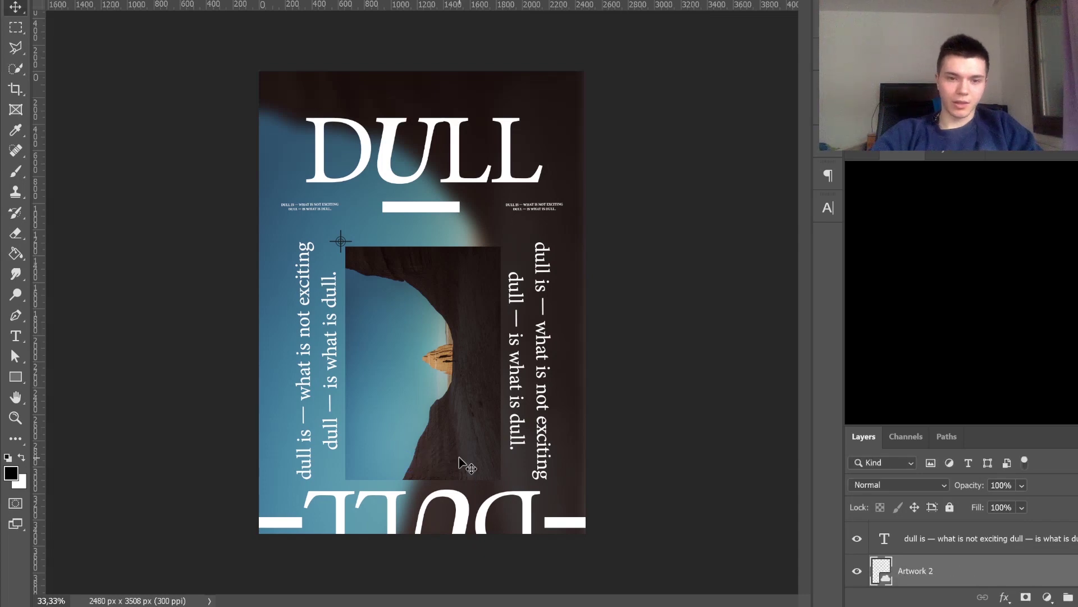
scroll(917, 562, down, 4)
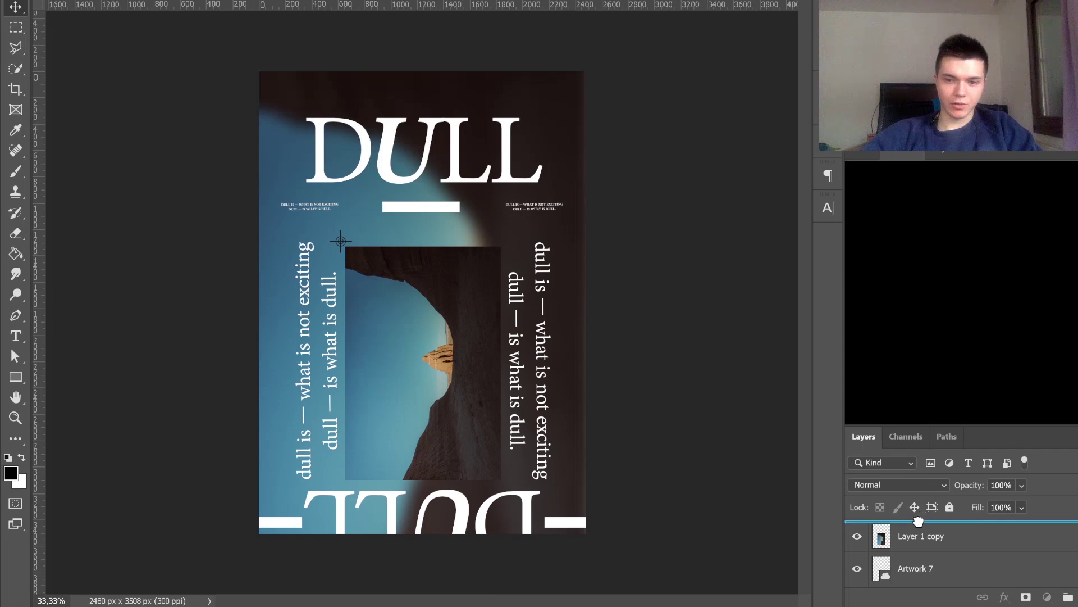
scroll(921, 514, up, 1)
key(shift+Left)
key(shift+Left)
key(shift+Left)
key(shift+Left)
key(shift+Left)
key(shift+Left)
key(shift+Left)
key(shift+Left)
key(shift+Left)
key(shift+Left)
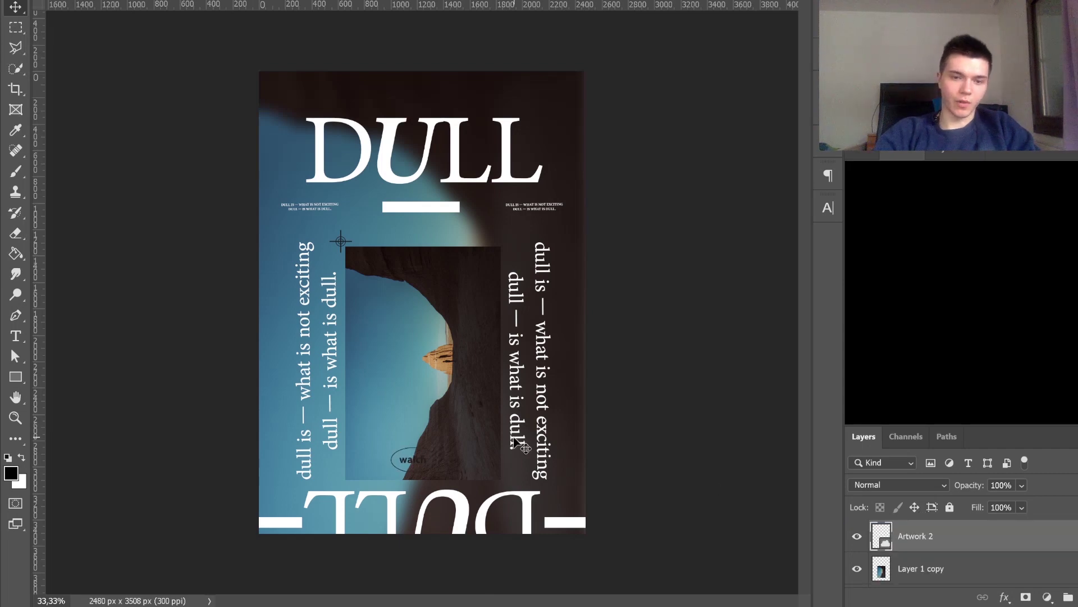
key(shift+Left)
key(shift+Left)
key(shift+Left)
key(shift+Left)
key(shift+Left)
key(shift+Left)
key(shift+Left)
key(shift+Left)
key(shift+Left)
key(shift+Left)
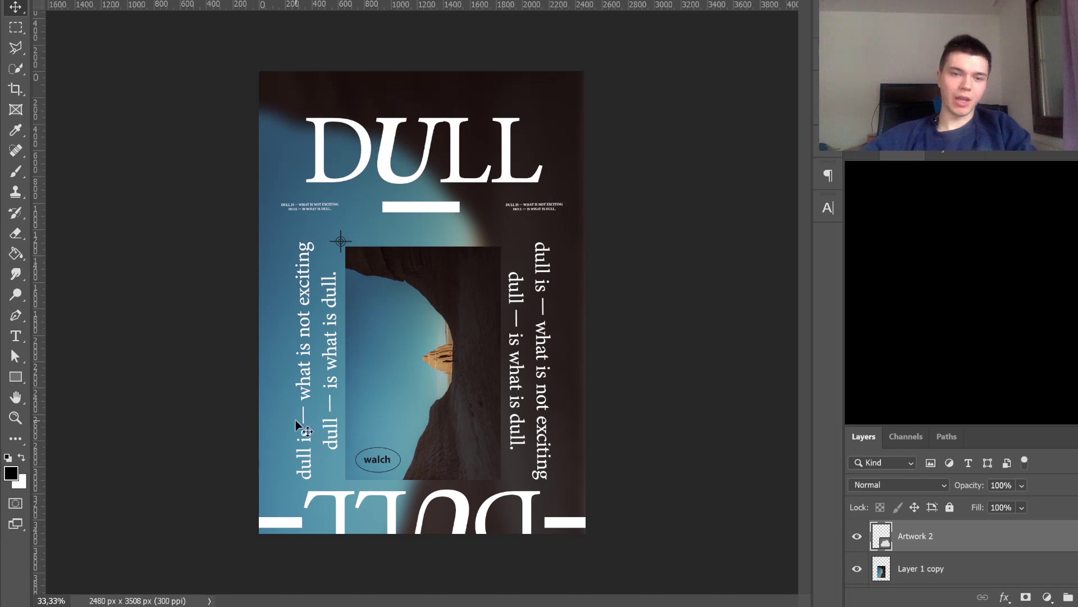
Step: Try tightening the line spacing of the vertical text on the photo's left side
key(t)
click(310, 382)
key(ctrl+a)
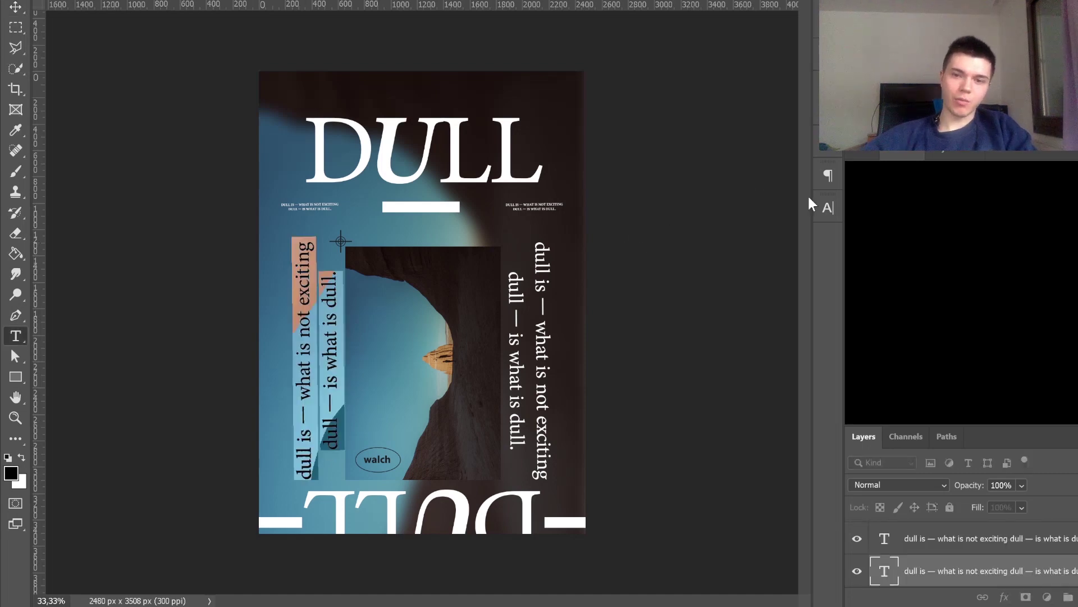
drag(739, 251, 730, 255)
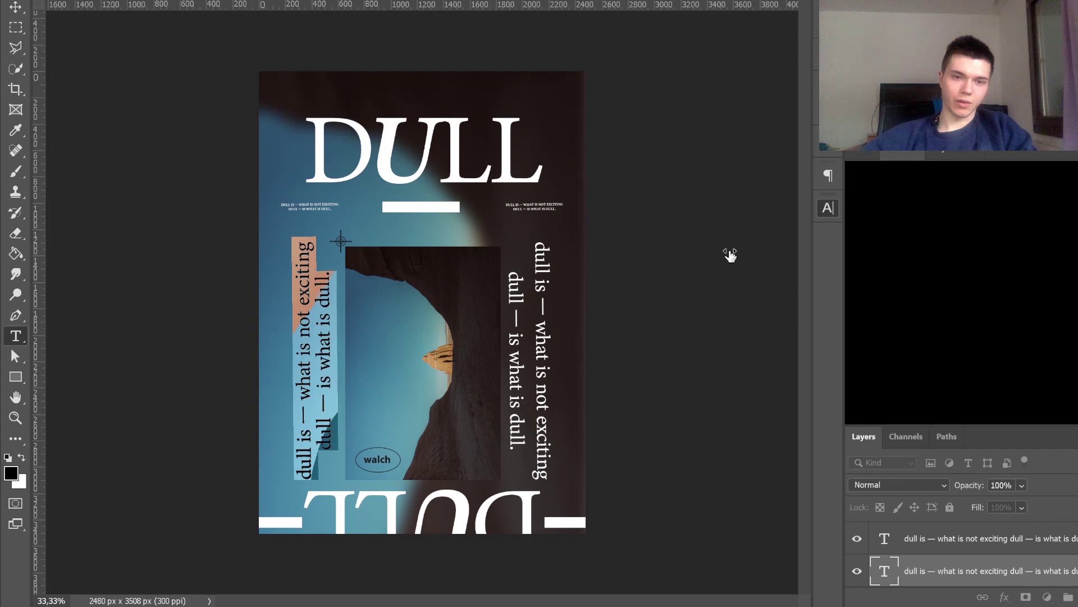
click(15, 7)
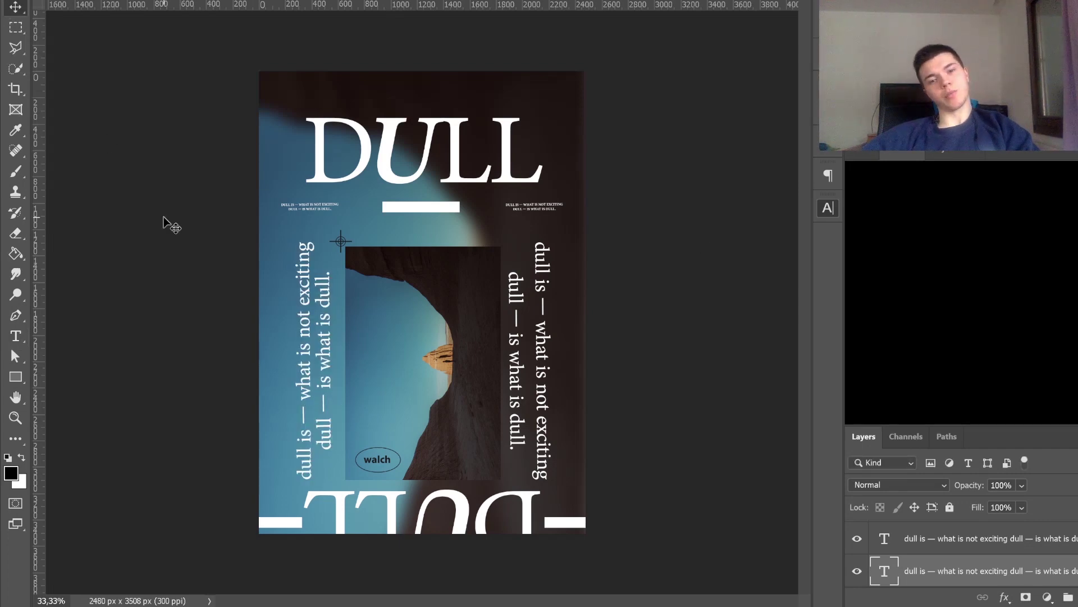
key(shift+Right)
key(shift+Right)
key(shift+Right)
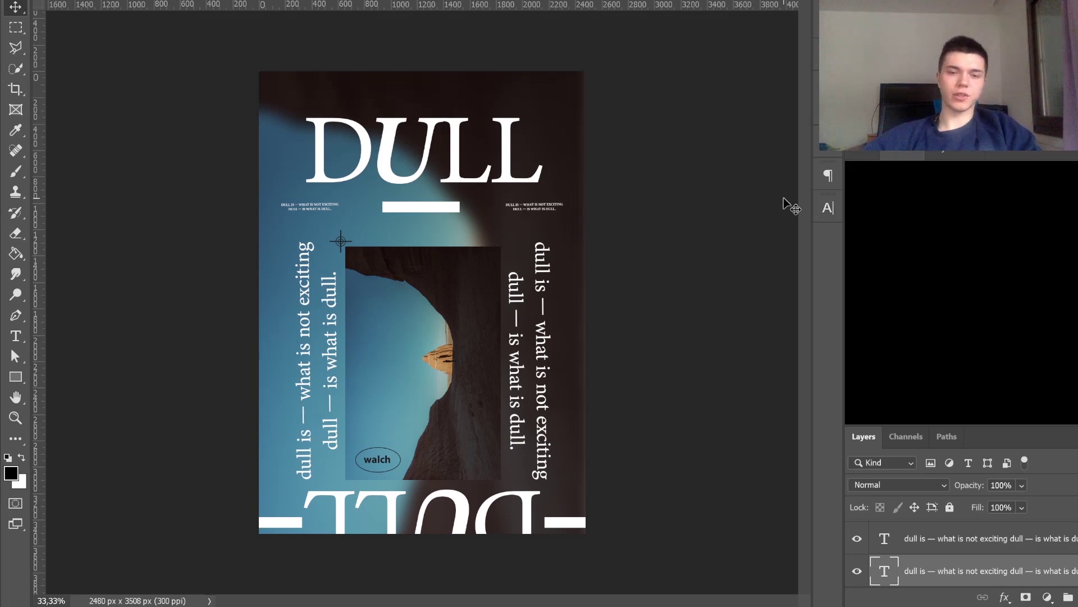
Step: Scale down the "walch" badge and nudge it deeper into the photo's lower-left corner
click(385, 460)
key(ctrl+t)
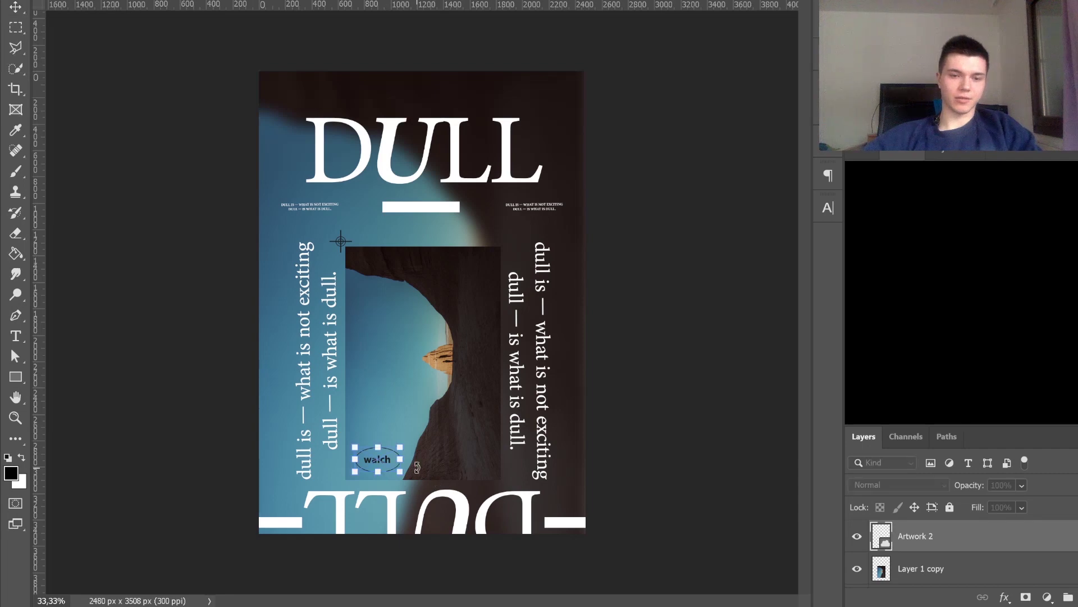
drag(400, 459, 395, 461)
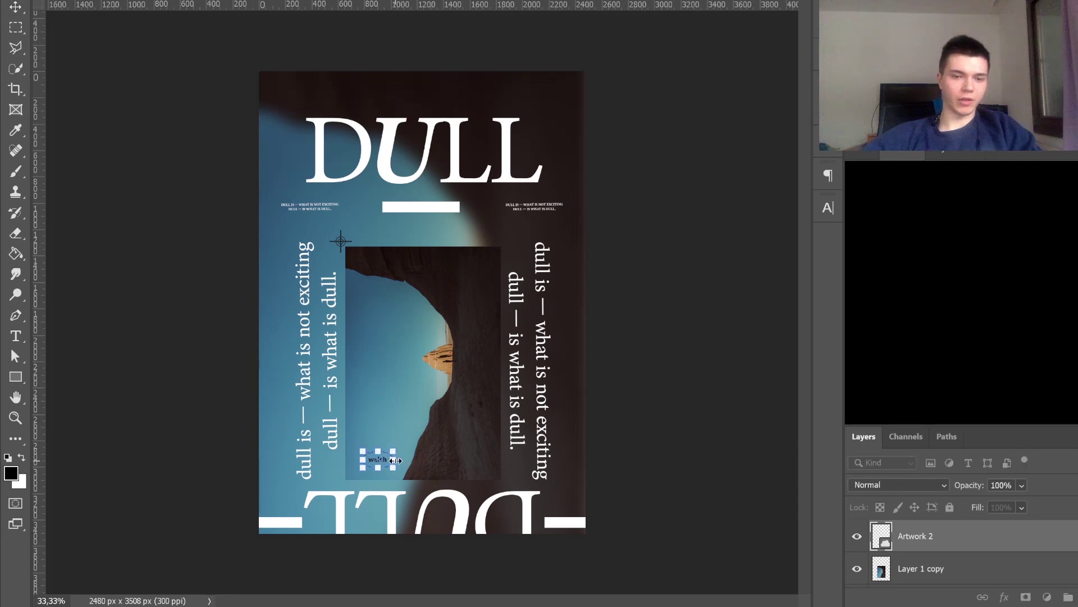
key(Return)
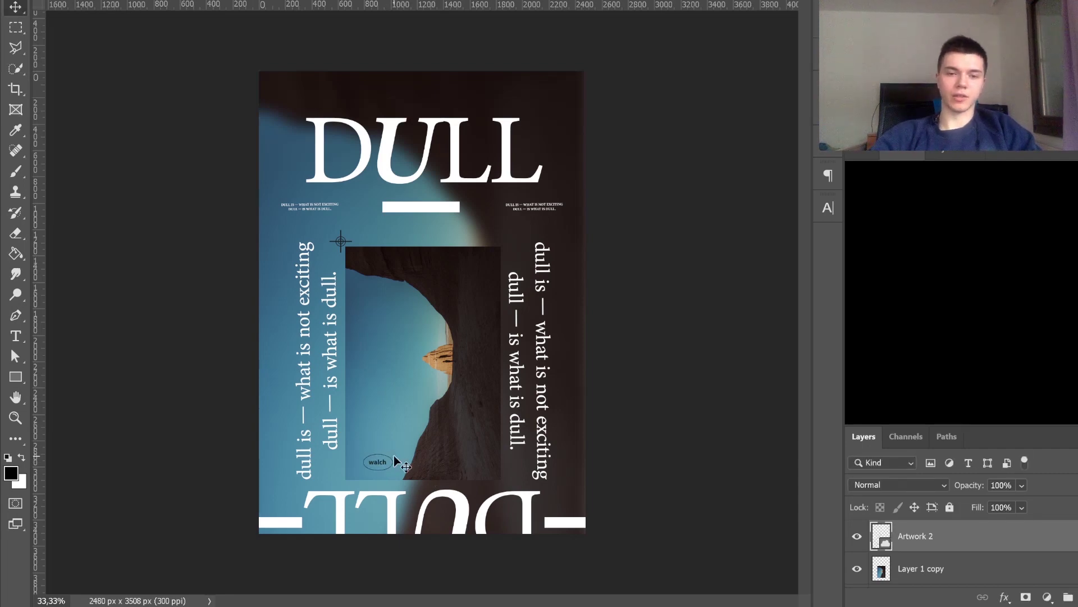
key(shift+Down)
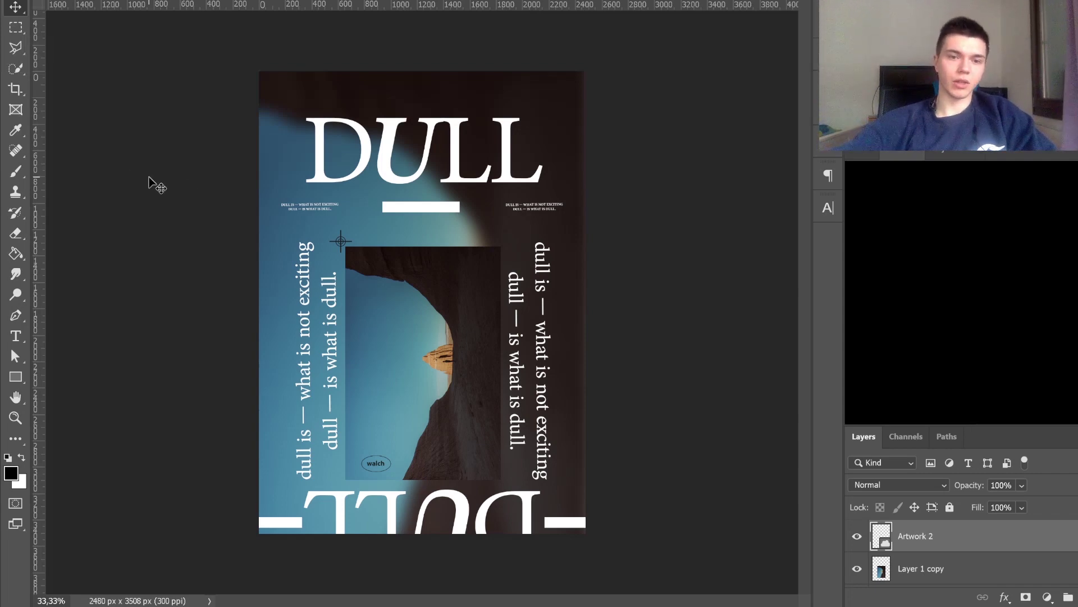
Step: Duplicate the tiny caps text, centre the copy above the upper DULL title, and nudge it down towards the title
drag(321, 212, 427, 100)
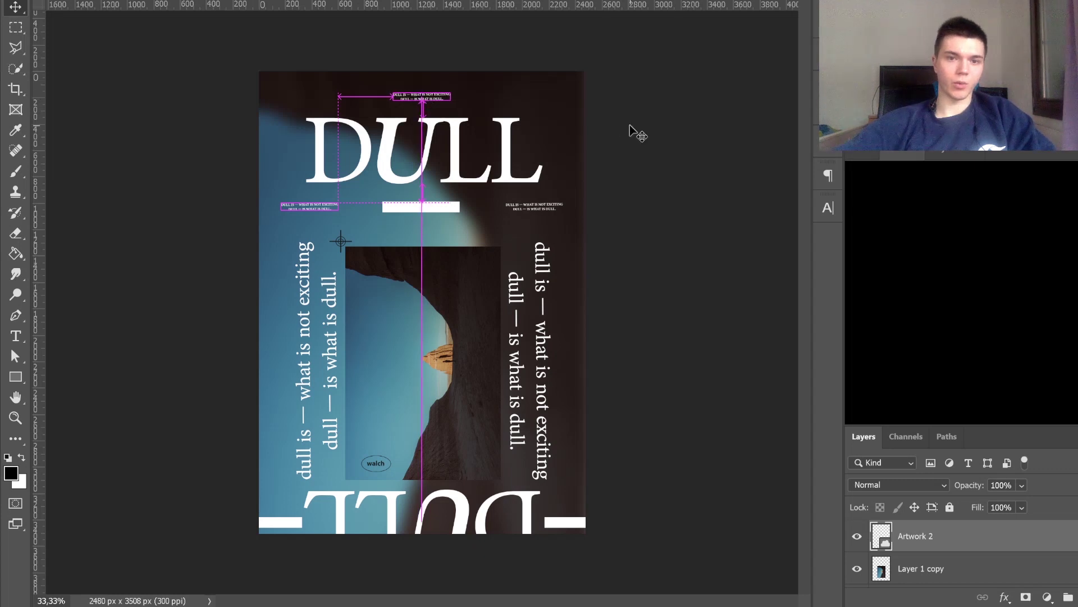
drag(629, 125, 631, 132)
key(Down)
key(Down)
key(Down)
key(Down)
key(Down)
key(Down)
key(Down)
key(Down)
key(Down)
key(Down)
key(Down)
key(Down)
key(Down)
key(Down)
key(Down)
key(Down)
key(Down)
key(Down)
key(Down)
key(Down)
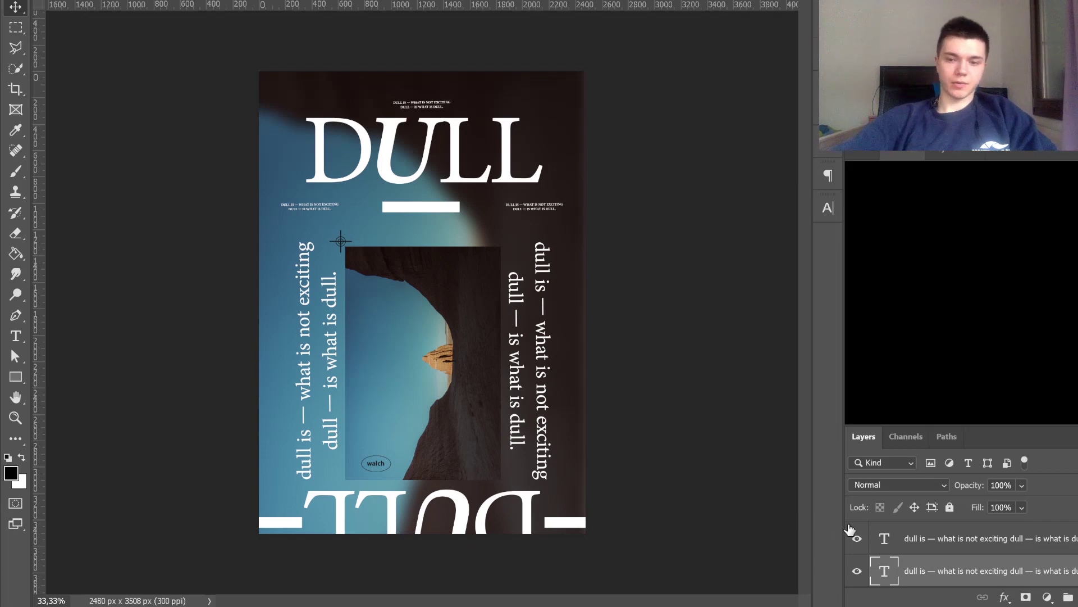
Step: Widen the letter spacing of the tiny caps text above the title to spread it across most of the title's width
key(t)
key(Return)
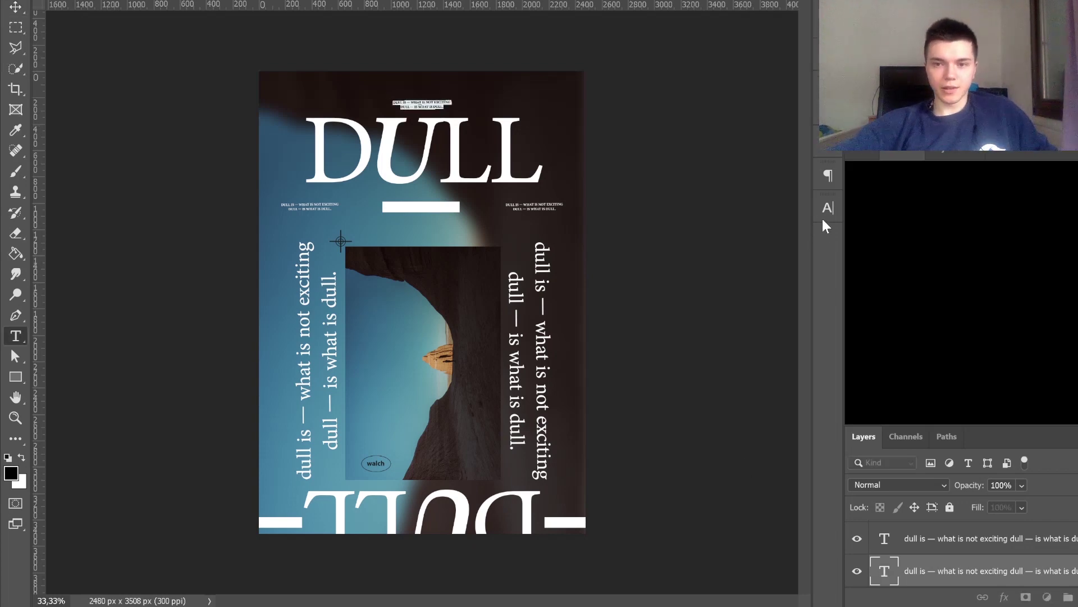
drag(748, 273, 791, 271)
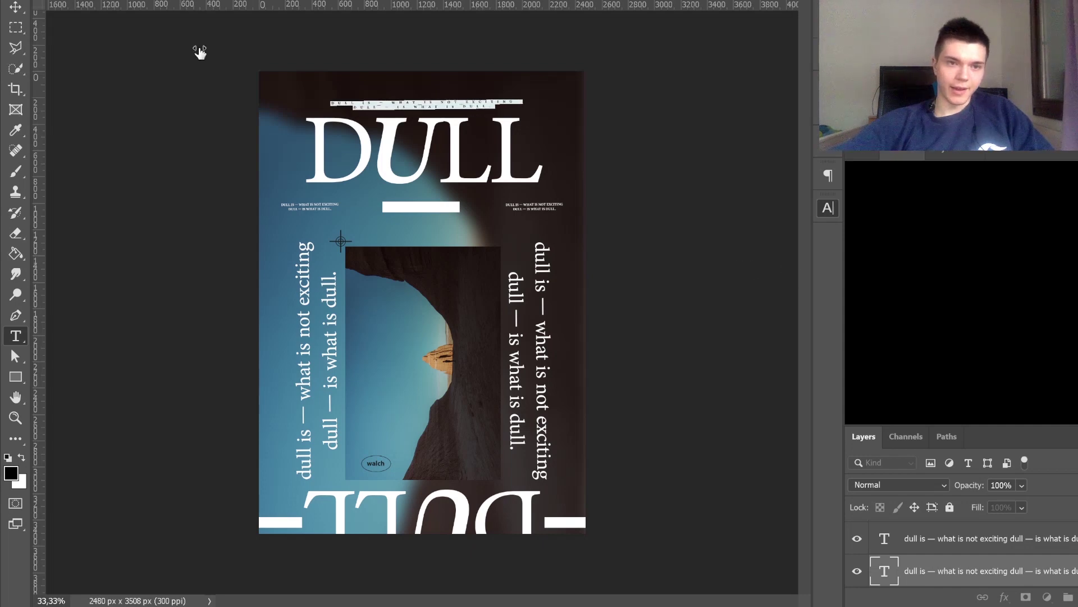
click(16, 6)
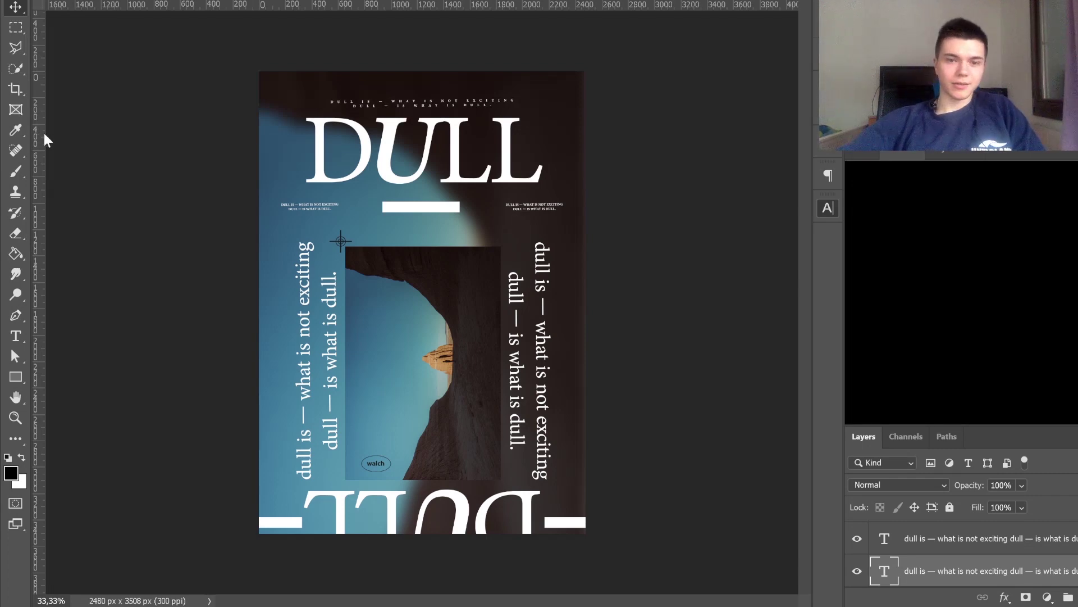
Step: Invert the colours of the blurred background photo
click(549, 127)
key(ctrl+i)
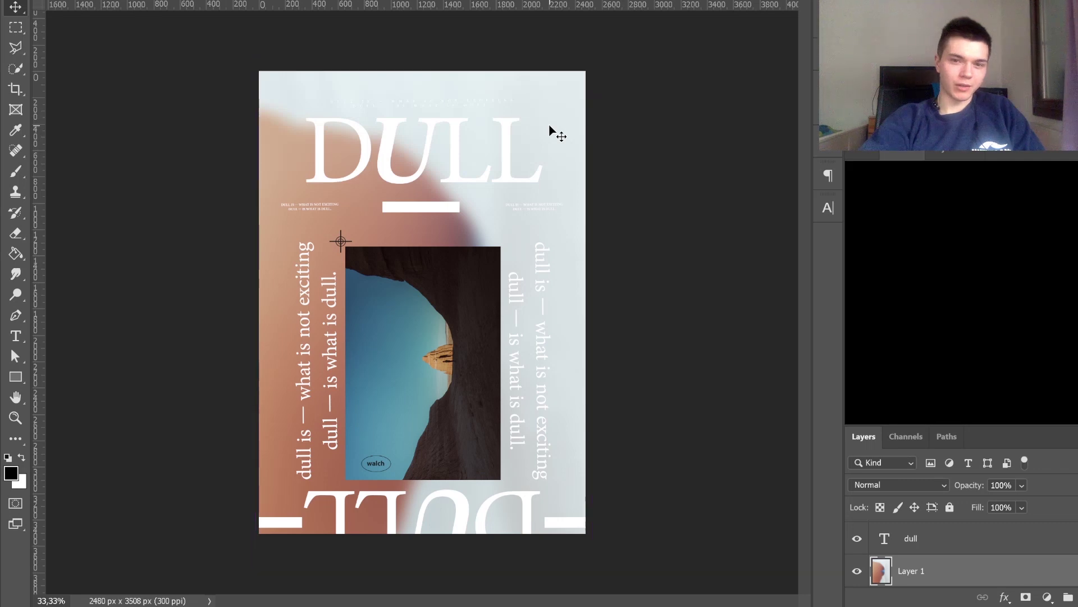
Step: Group the vertical texts on both sides of the photo, and move the central photo layer into the group
click(538, 446)
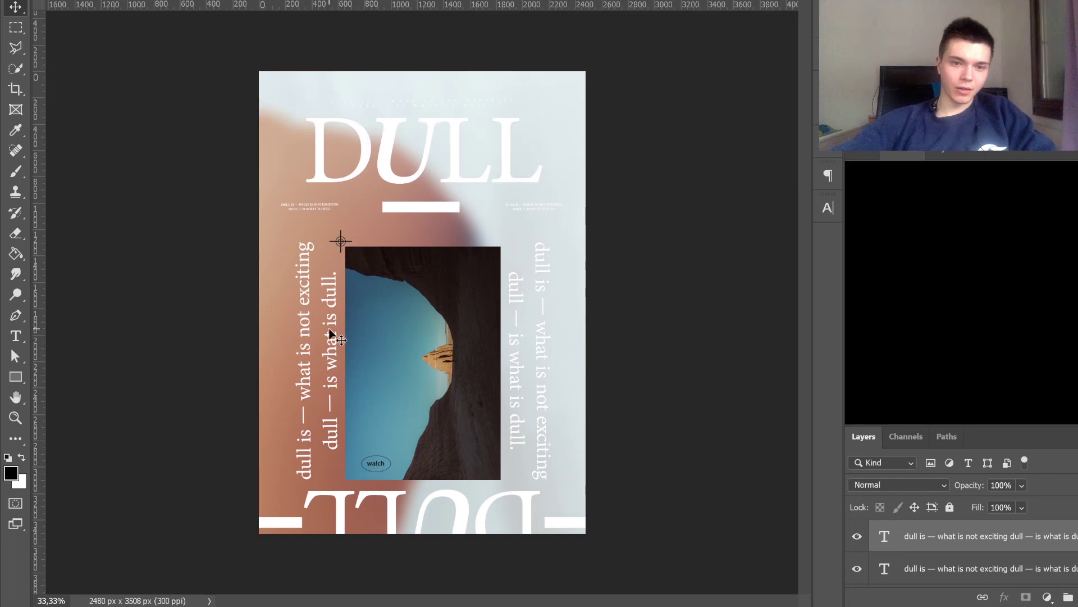
shift+click(330, 359)
key(ctrl+g)
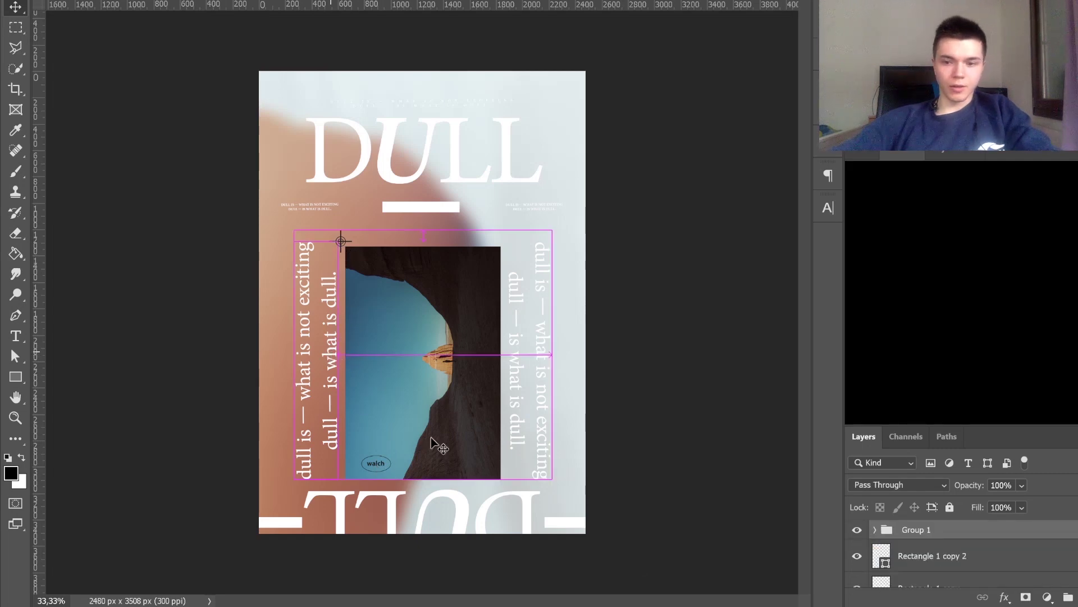
click(858, 529)
click(856, 530)
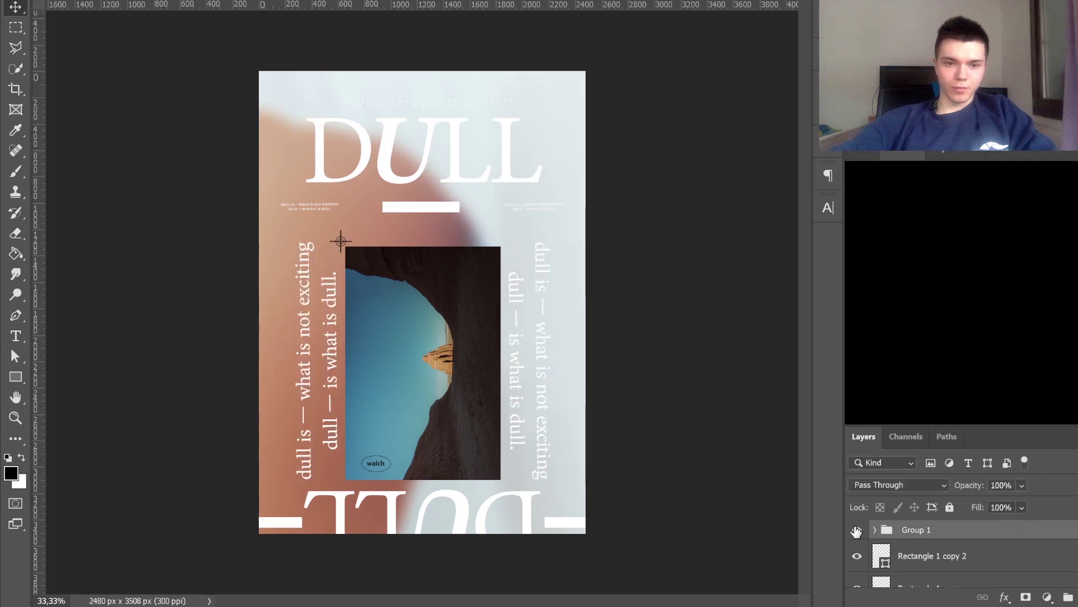
alt+click(458, 390)
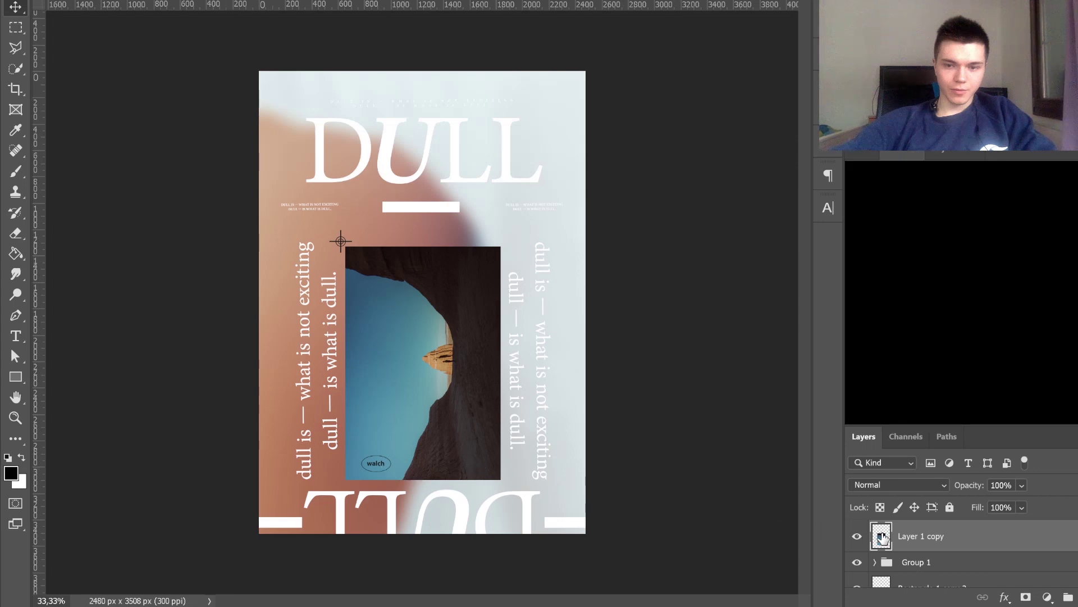
key(Delete)
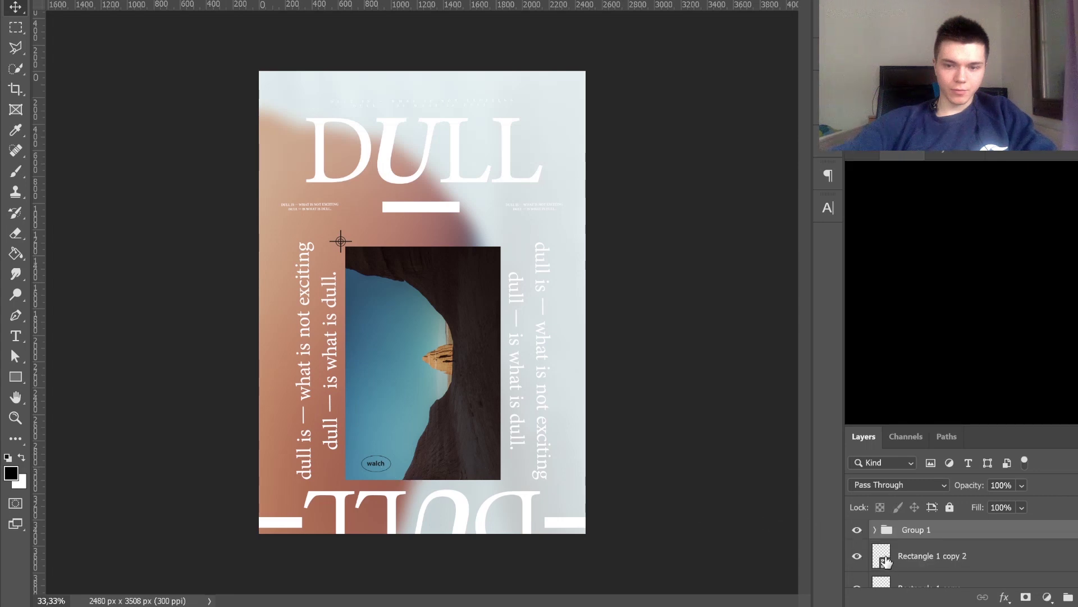
Step: Move the oval badge layer into the group with the photo and vertical texts, and check the group by hiding and showing it
click(857, 530)
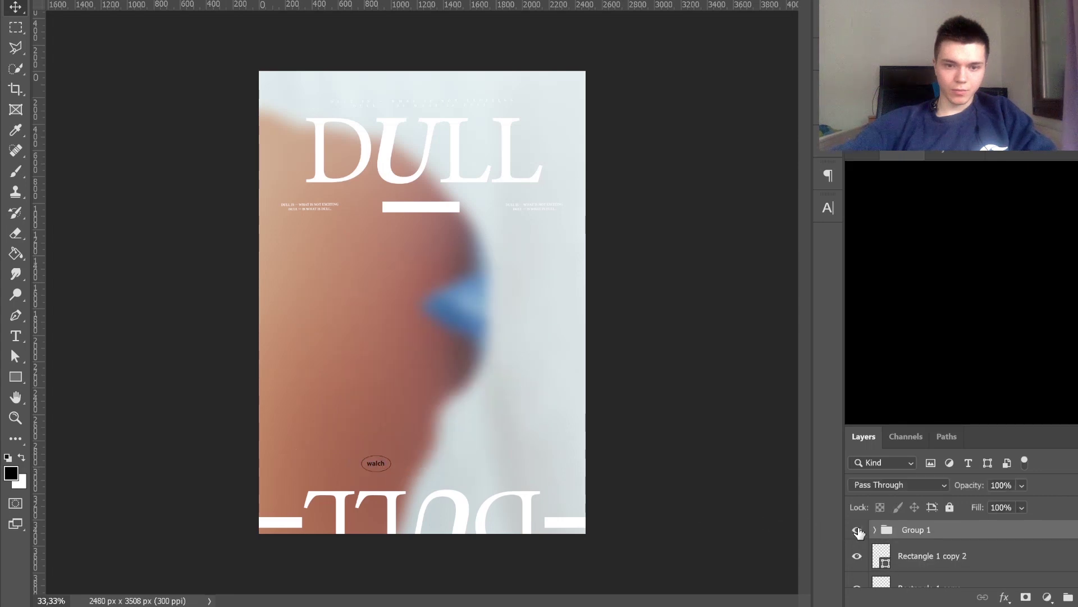
click(857, 530)
key(ctrl+z)
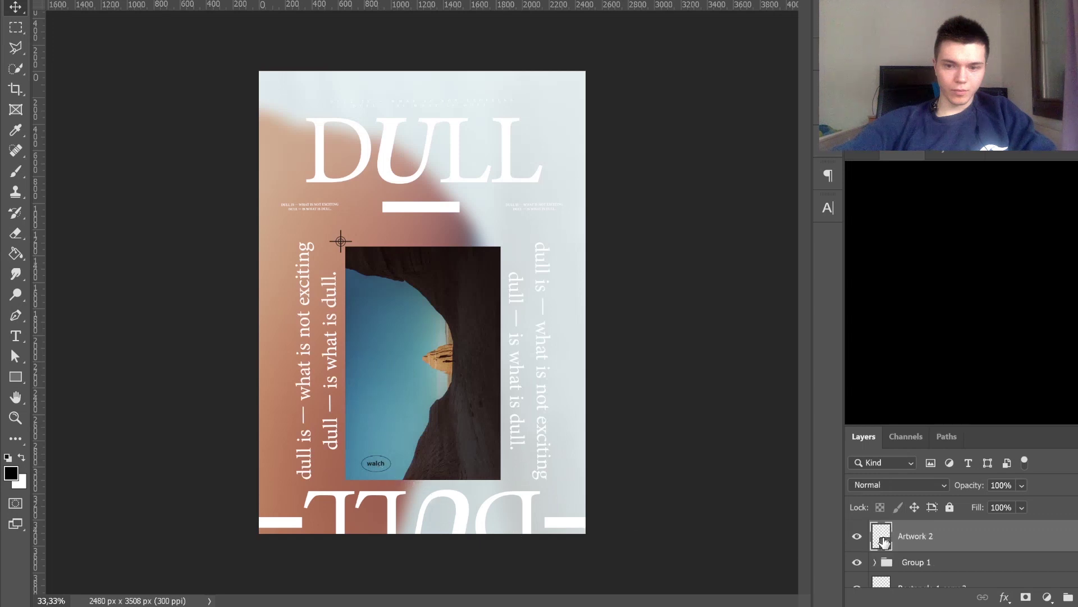
key(Delete)
click(857, 530)
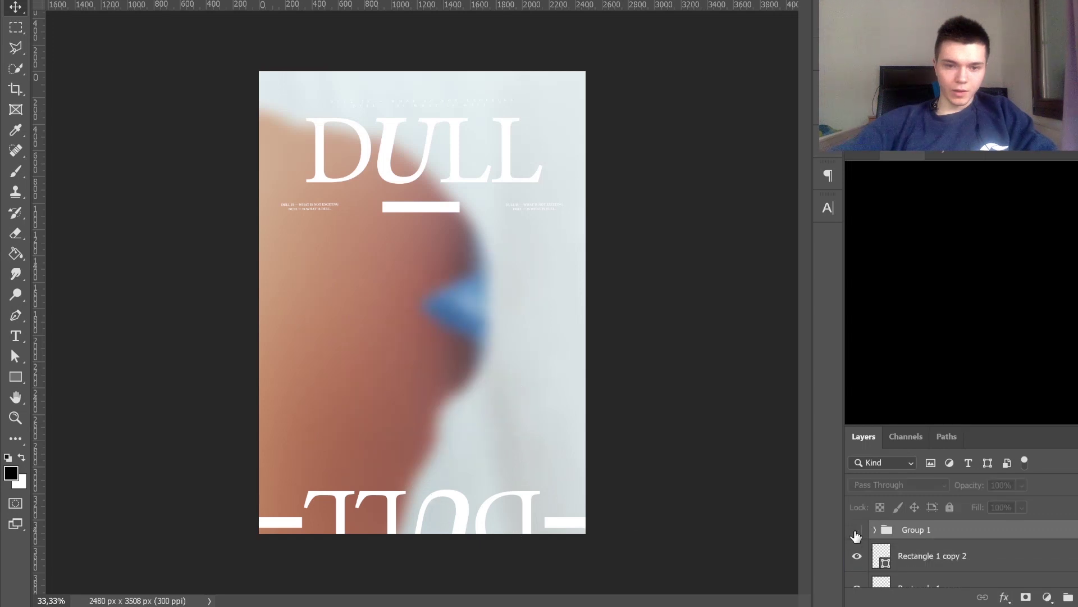
click(857, 530)
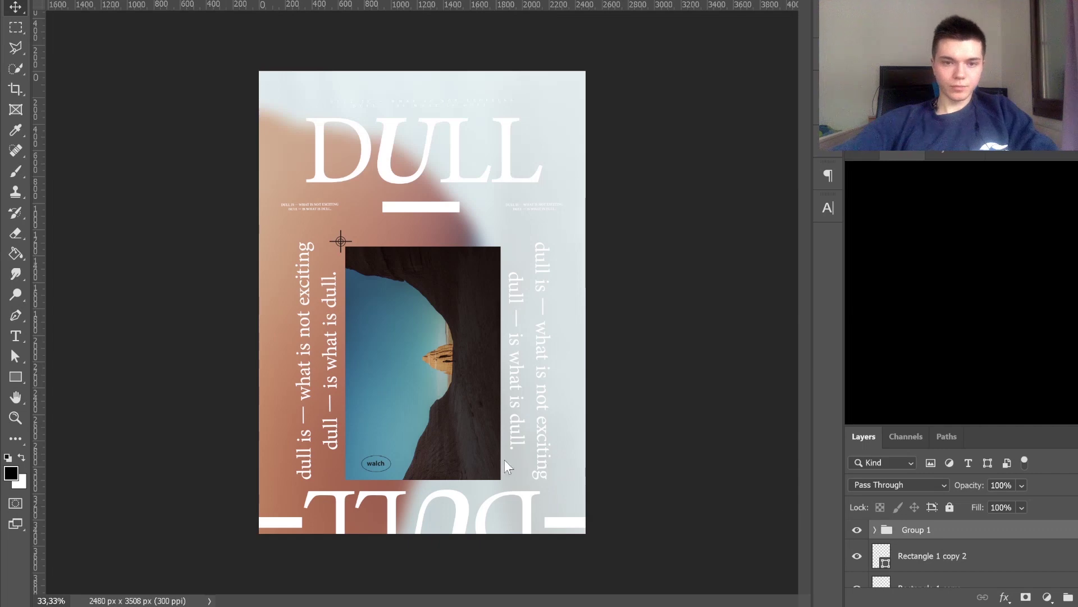
Step: Scale the photo and vertical text group down to roughly two thirds of its size around its centre, and nudge it up slightly
key(ctrl+t)
drag(423, 482, 413, 439)
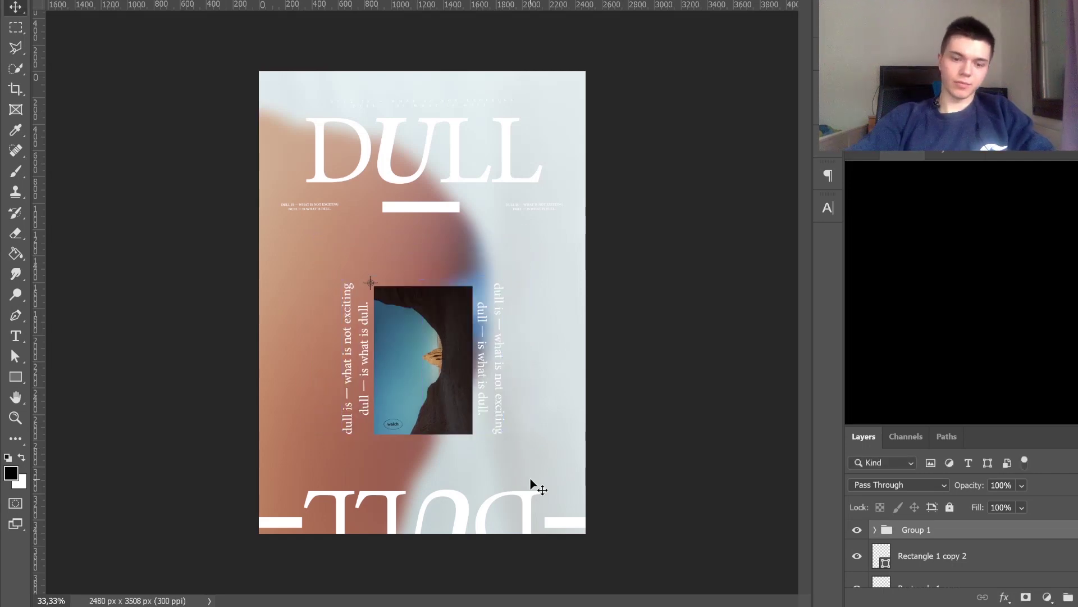
key(shift+Up)
key(shift+Up)
key(shift+Up)
key(shift+Up)
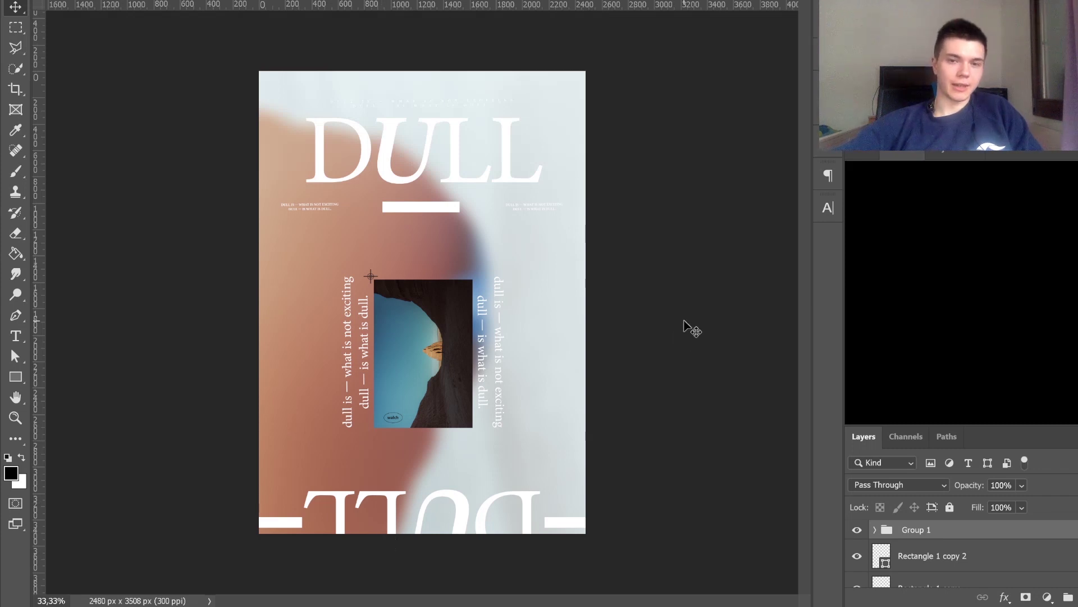
click(689, 304)
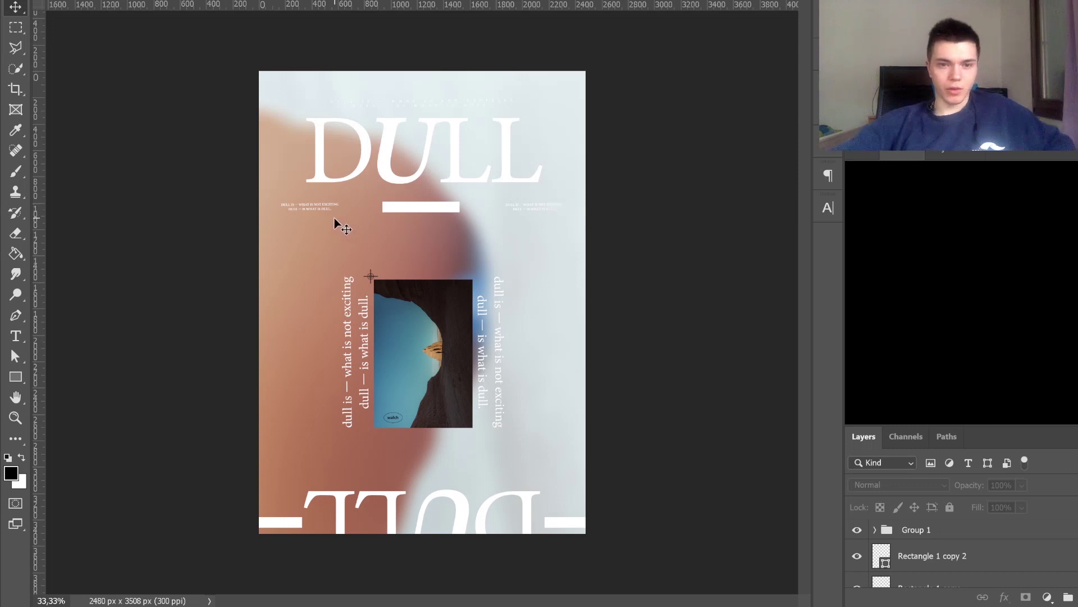
Step: Move the two tiny caps texts beside the bar and the two vertical texts outward to the poster's left and right edges
drag(319, 209, 298, 208)
drag(534, 206, 551, 208)
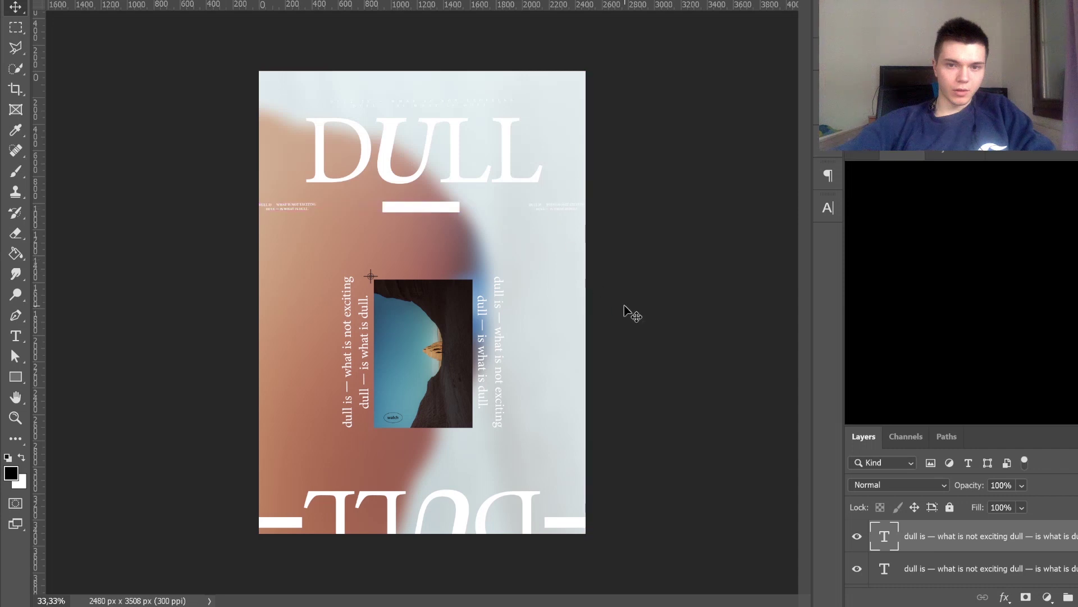
drag(359, 397, 278, 401)
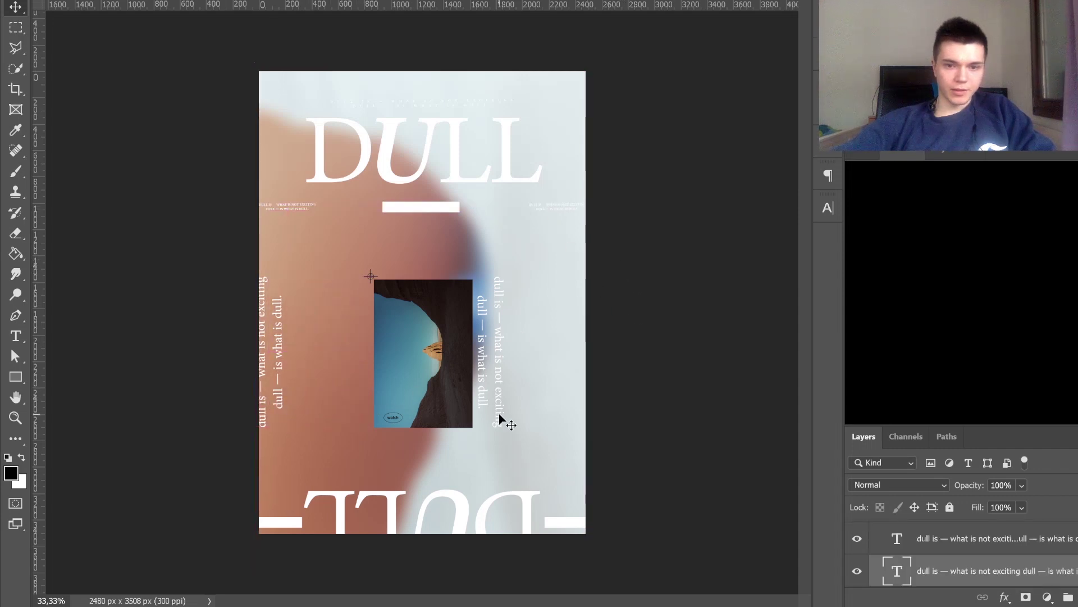
drag(499, 413, 582, 411)
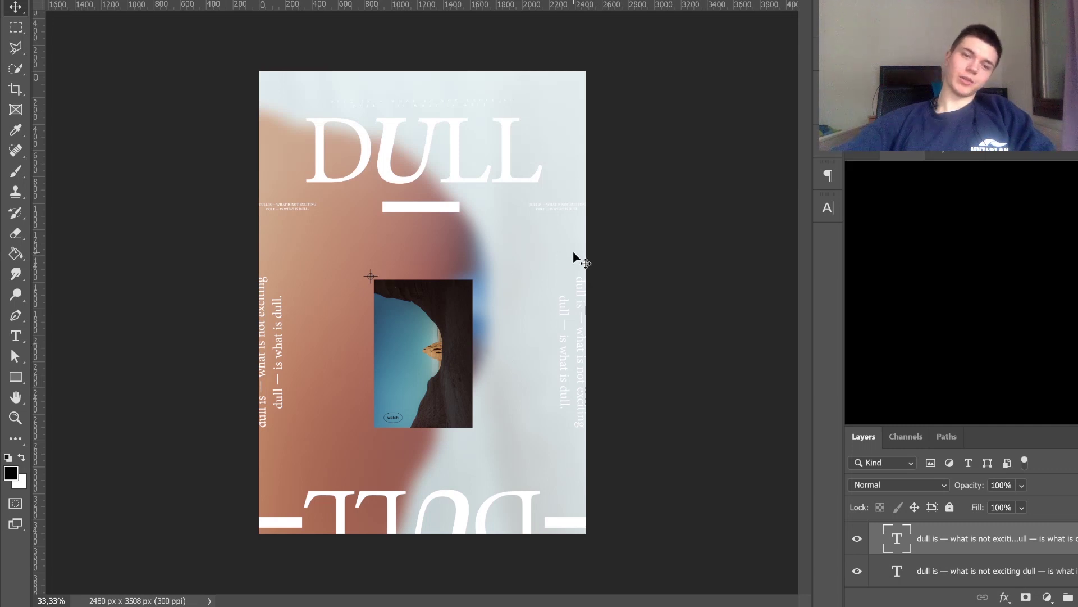
Step: Select the central photo with its crosshair and badge, and nudge them up together
click(423, 353)
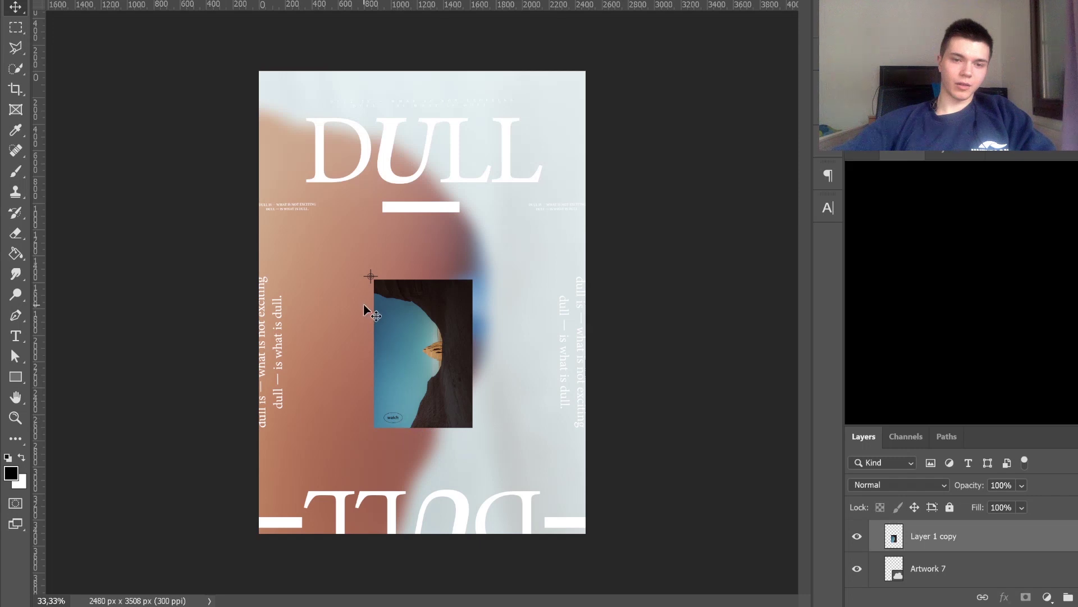
shift+click(373, 277)
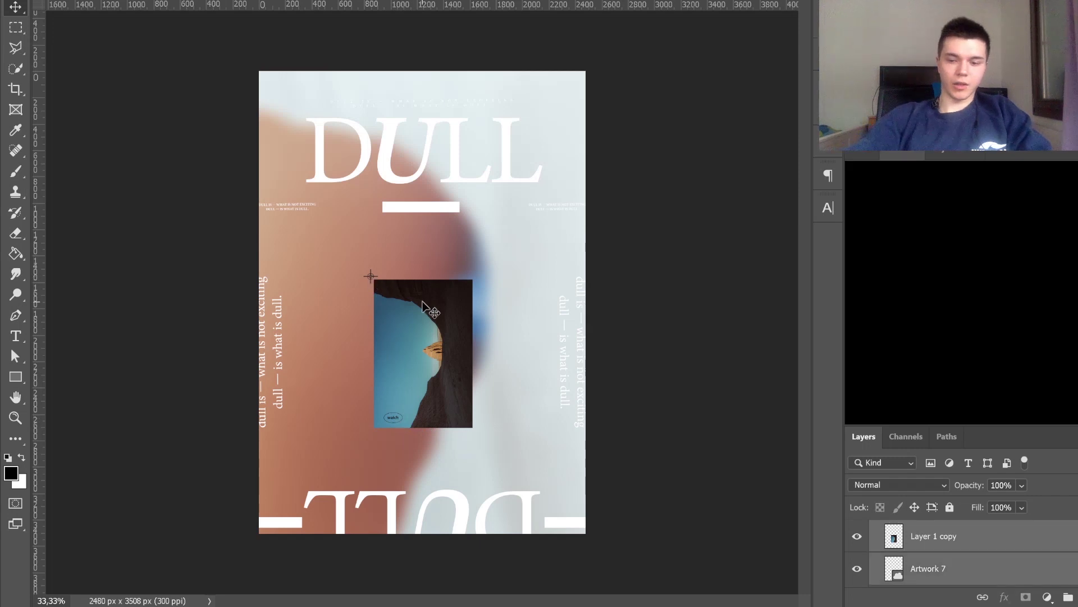
key(shift+Up)
key(shift+Up)
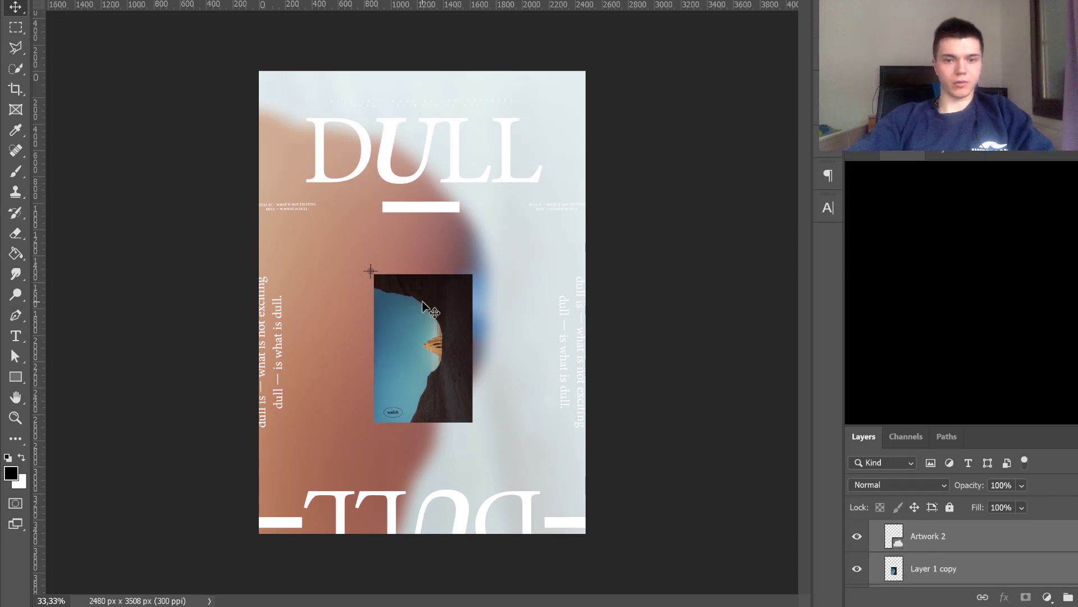
key(shift+Up)
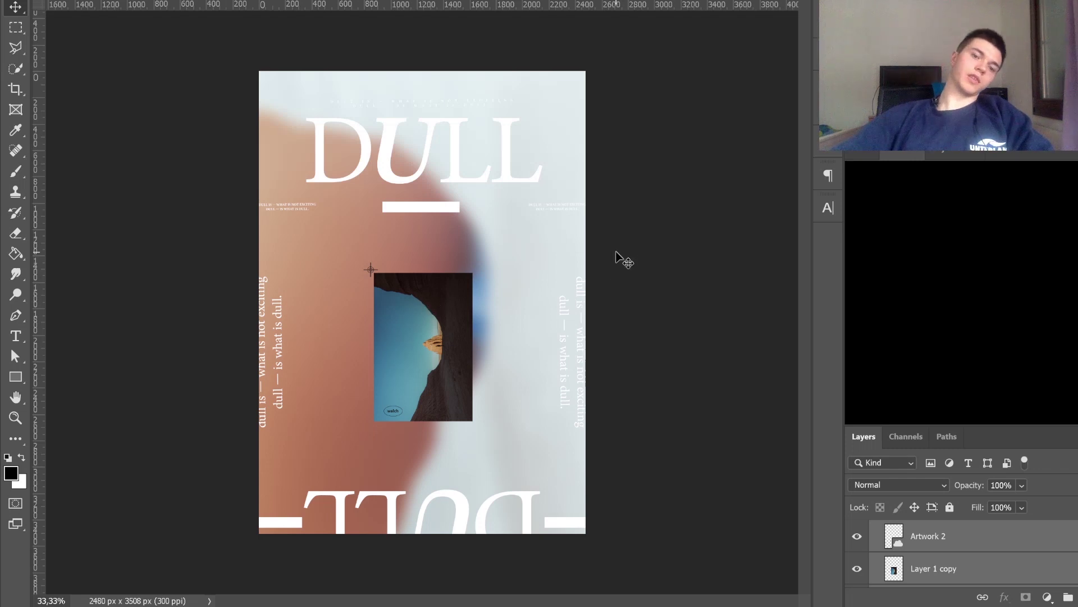
click(661, 239)
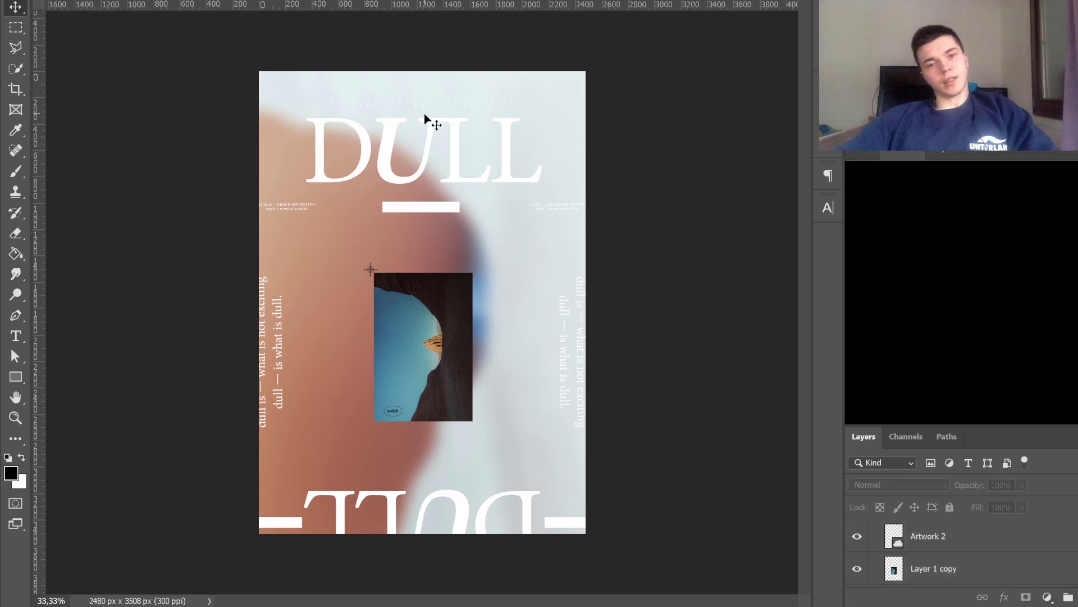
Step: Try the widely spaced caps text between the white bar and the photo, and try it in black above the upper title
drag(419, 109, 415, 246)
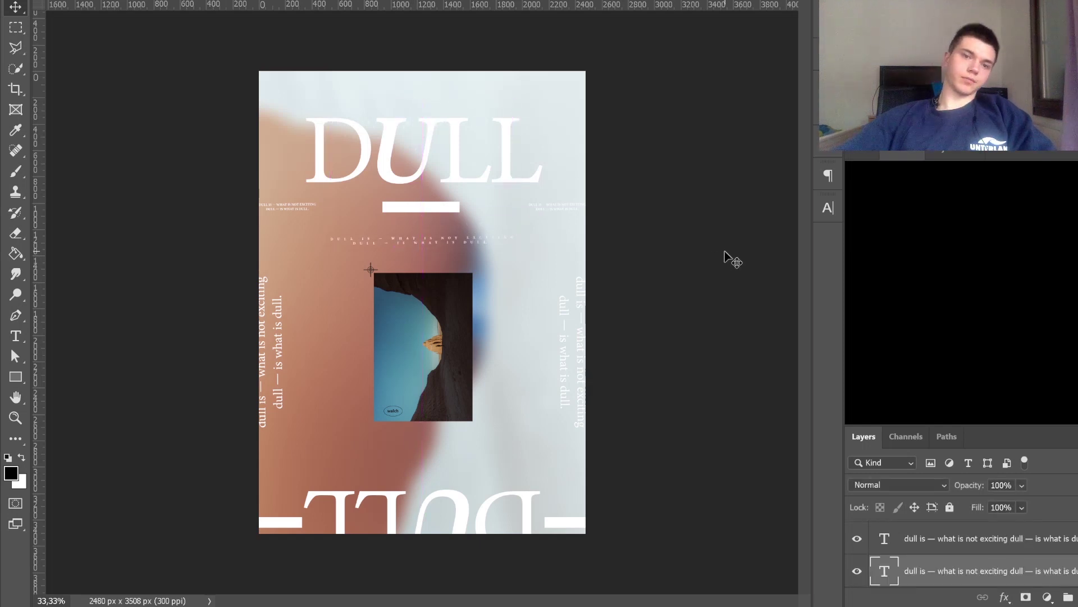
key(ctrl+z)
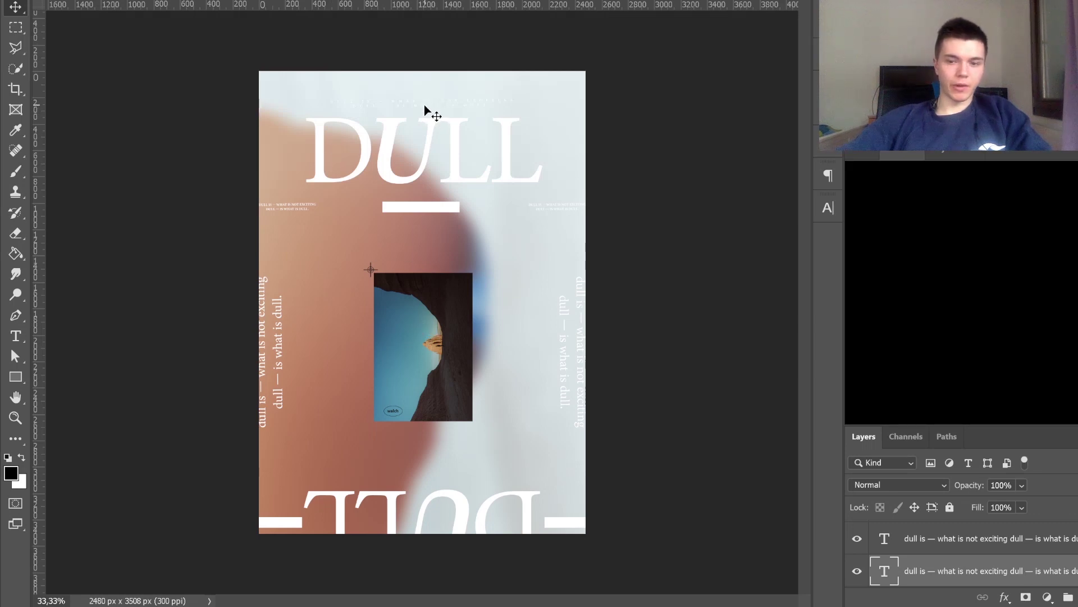
key(t)
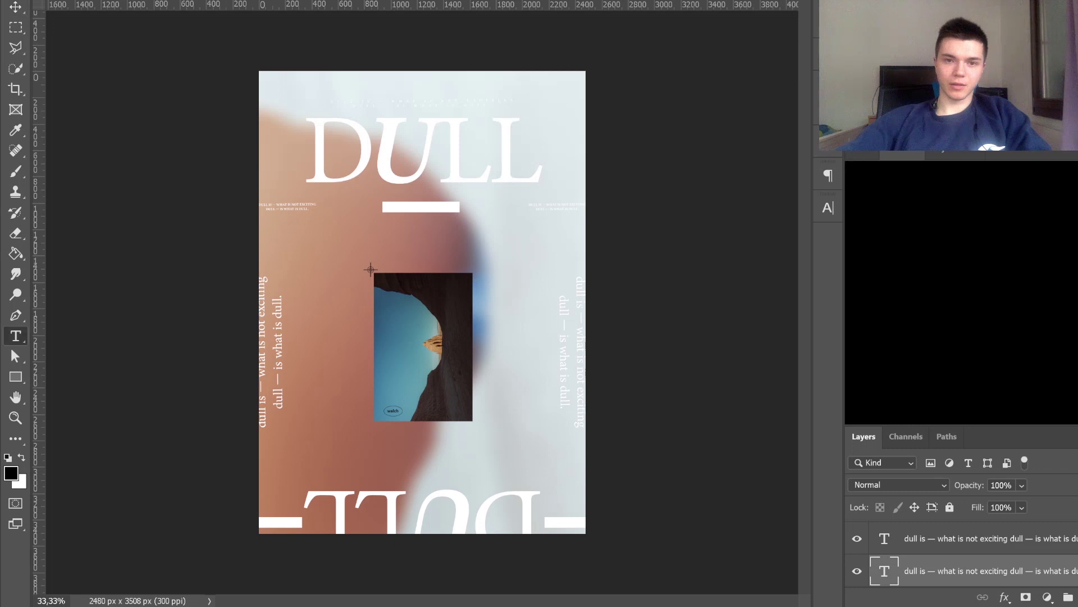
key(Return)
click(16, 8)
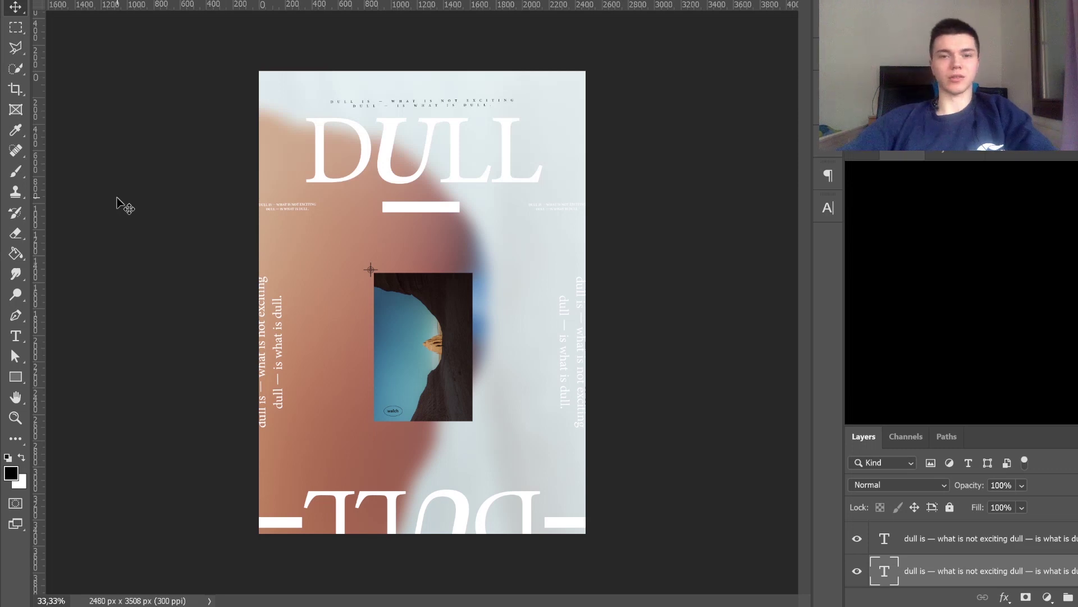
Step: Try red and black fills for the letter U in the upper DULL title, reverting to white
key(t)
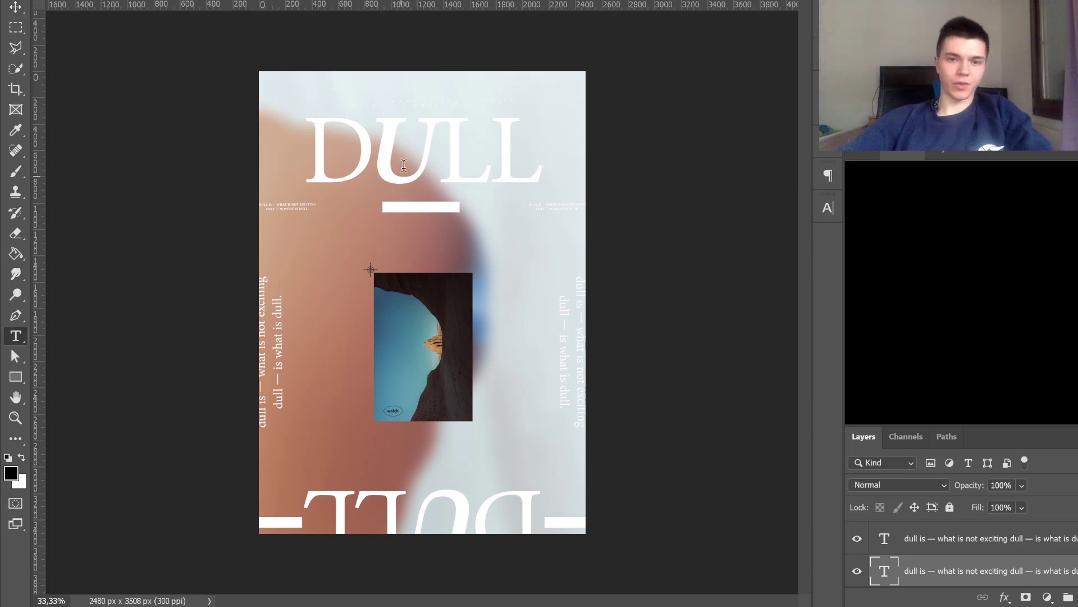
drag(377, 163, 434, 158)
key(ctrl+h)
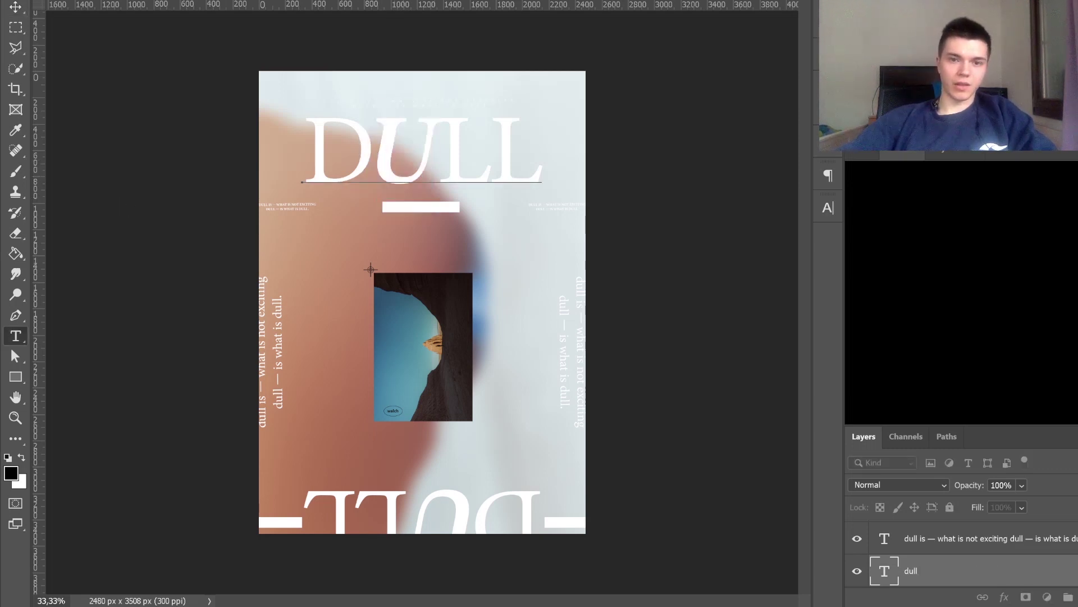
click(786, 45)
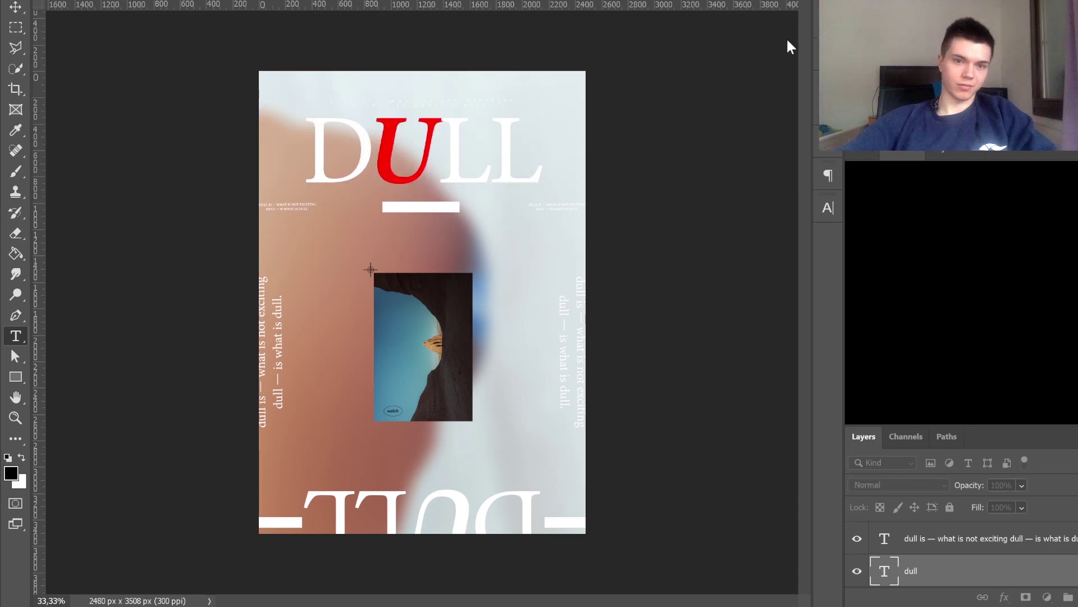
key(ctrl+z)
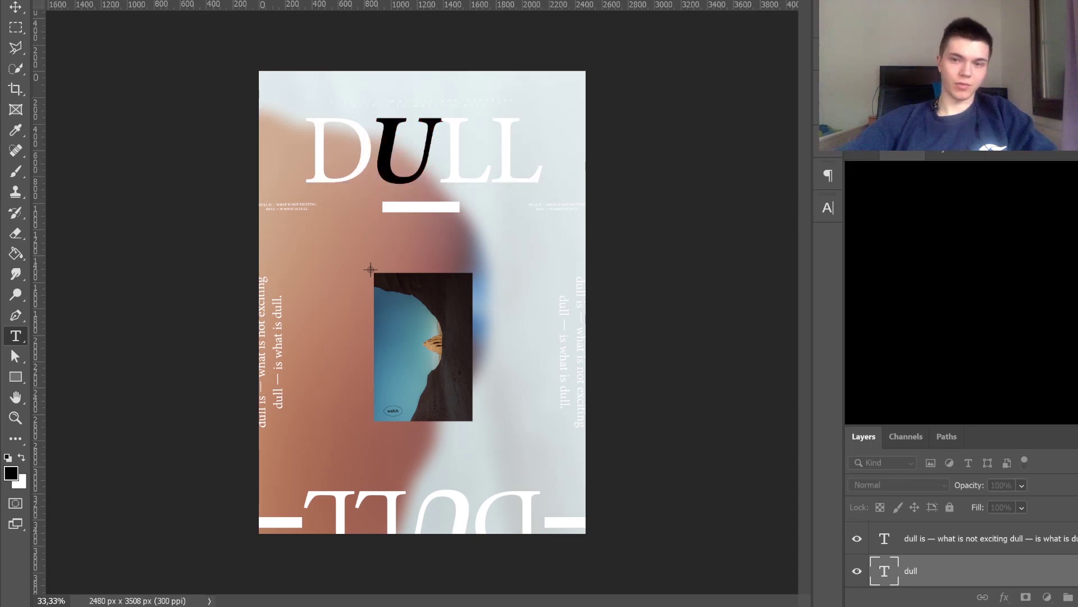
key(ctrl+h)
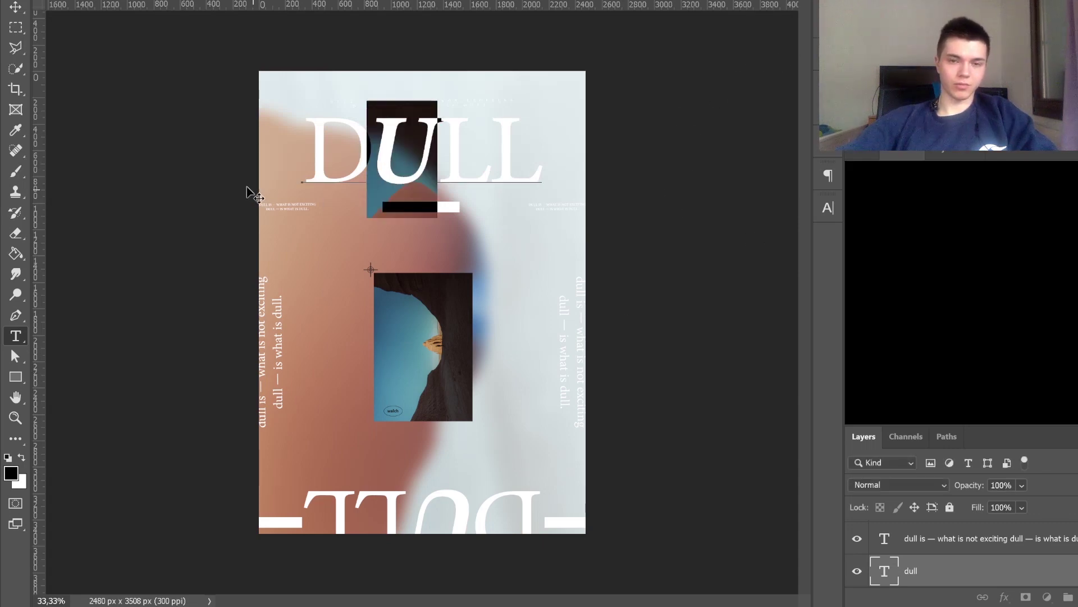
click(16, 8)
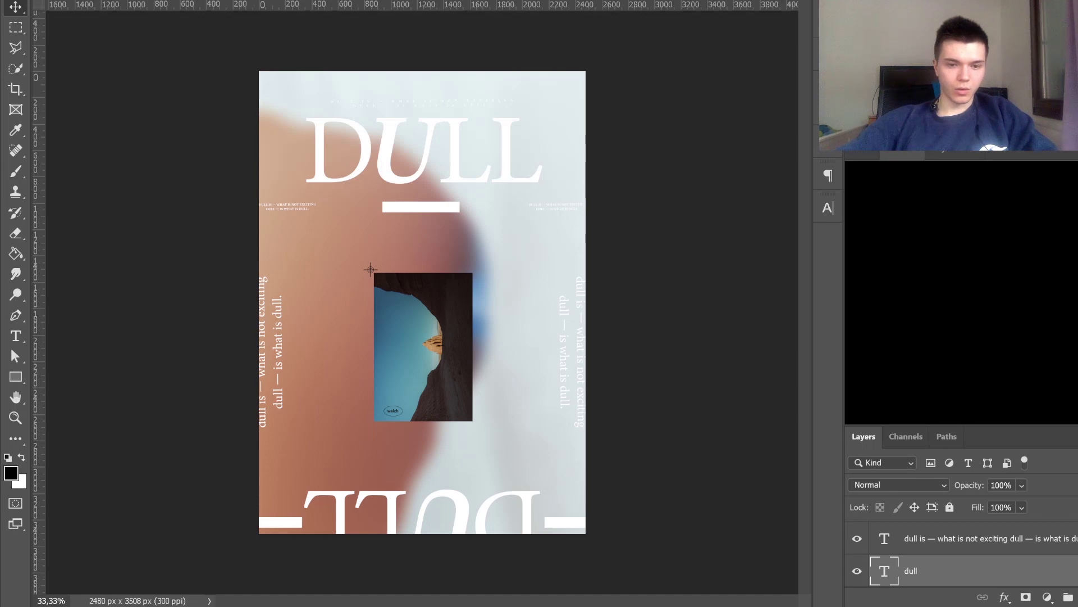
Step: Try a black rectangle behind the upper DULL title, with its layer directly above the blurred background photo, and delete it
key(ctrl+bracketright)
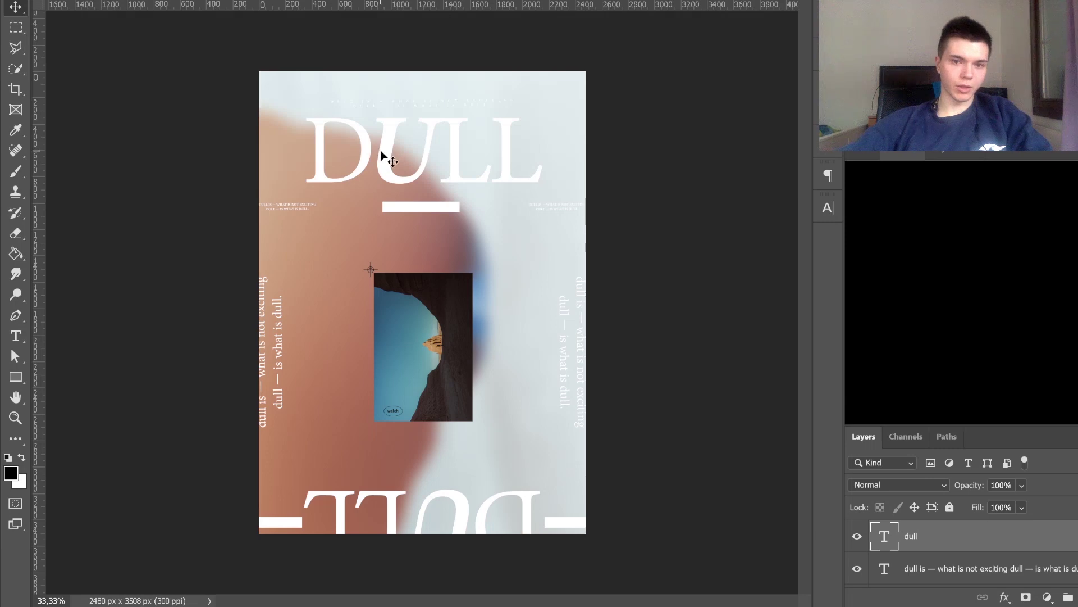
click(13, 377)
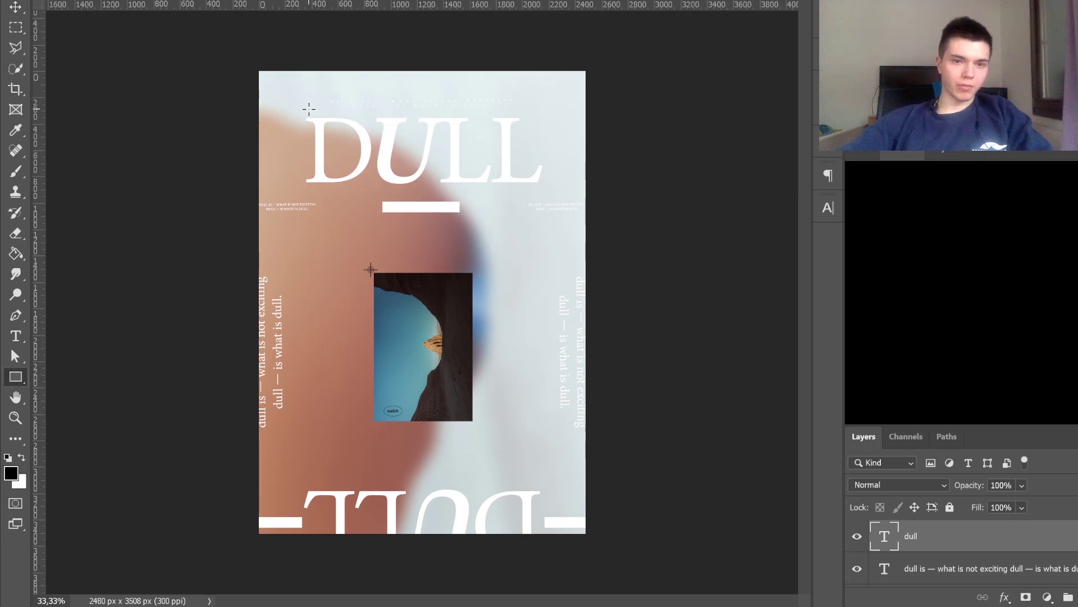
drag(304, 115, 543, 182)
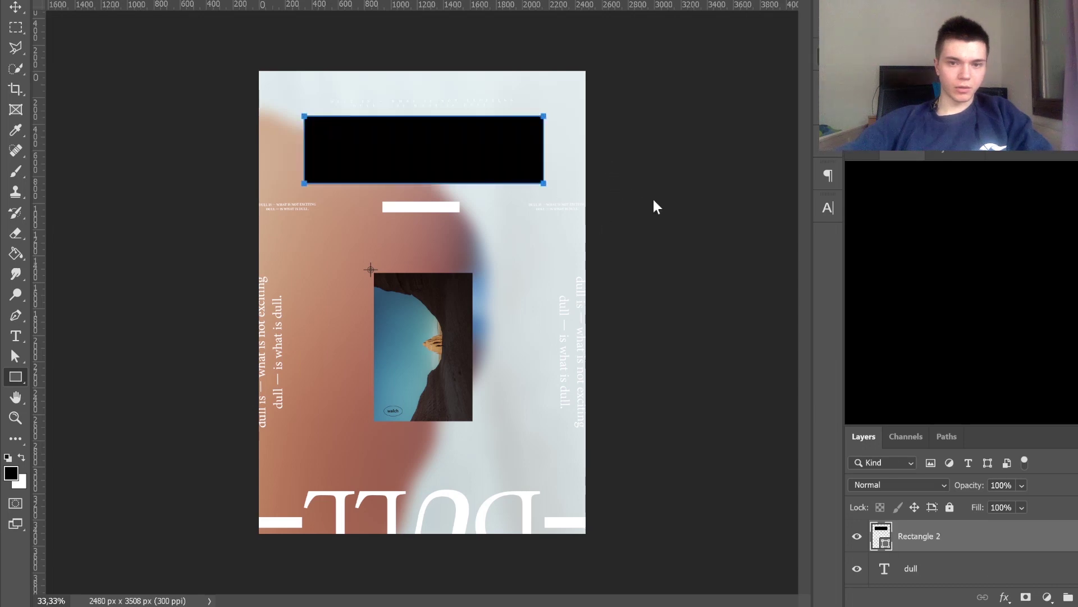
mouse_move(914, 540)
mouse_down()
mouse_move(910, 596)
mouse_move(914, 533)
mouse_move(910, 549)
mouse_up()
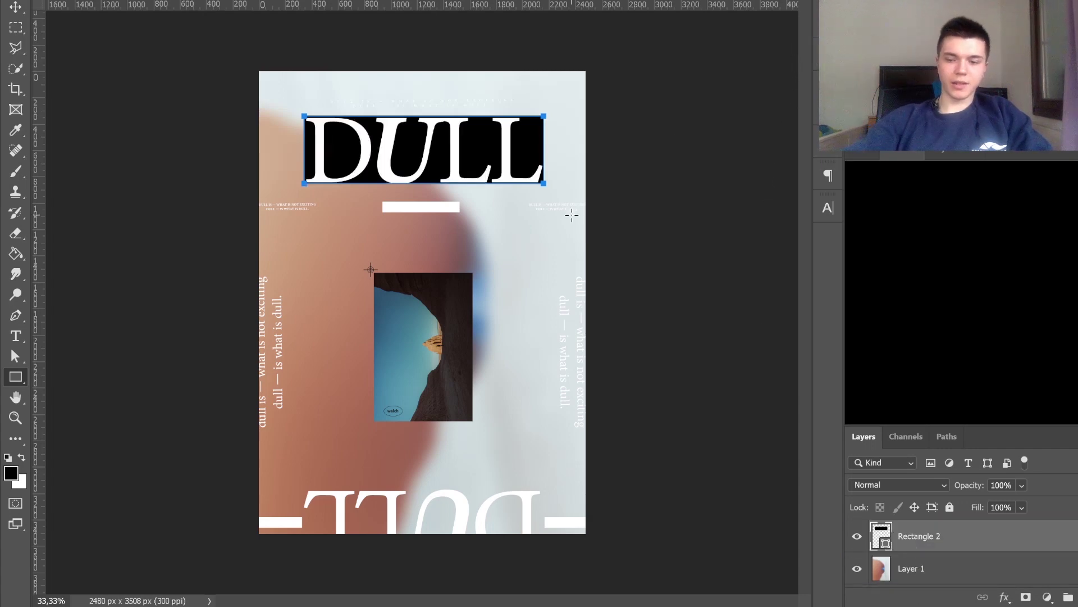
key(Delete)
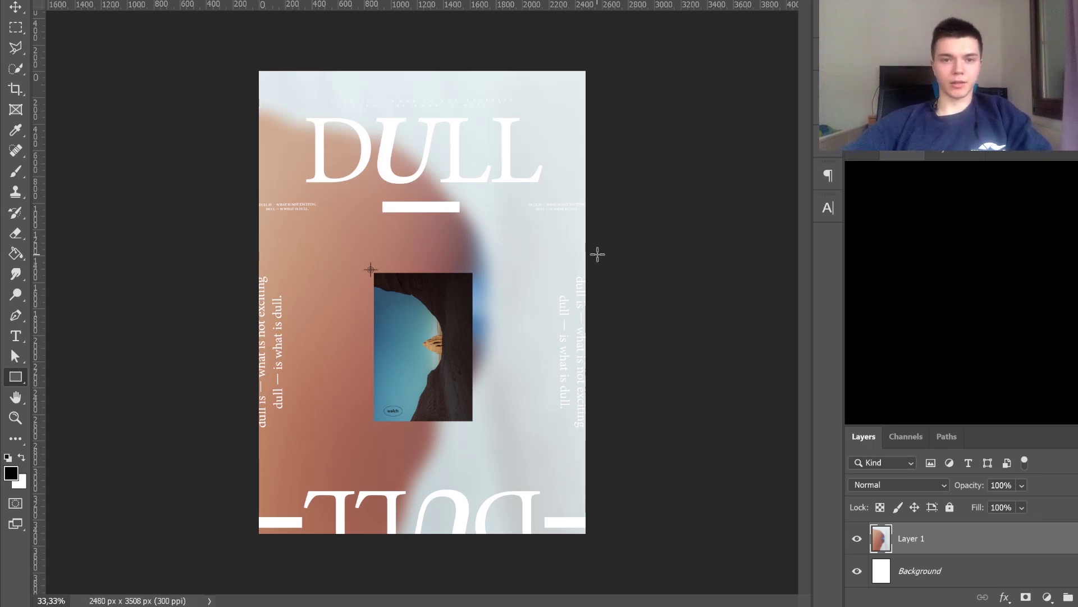
Step: Stamp all visible layers into a new layer above Group 1, and add a Curves adjustment that dulls the whites
scroll(912, 566, up, 5)
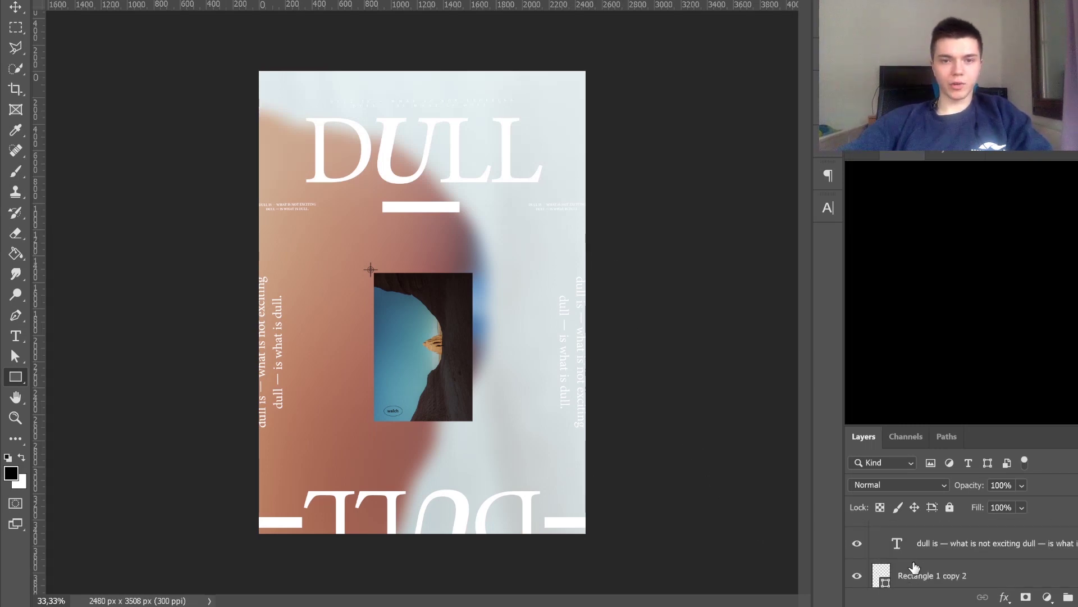
scroll(913, 566, up, 5)
click(945, 534)
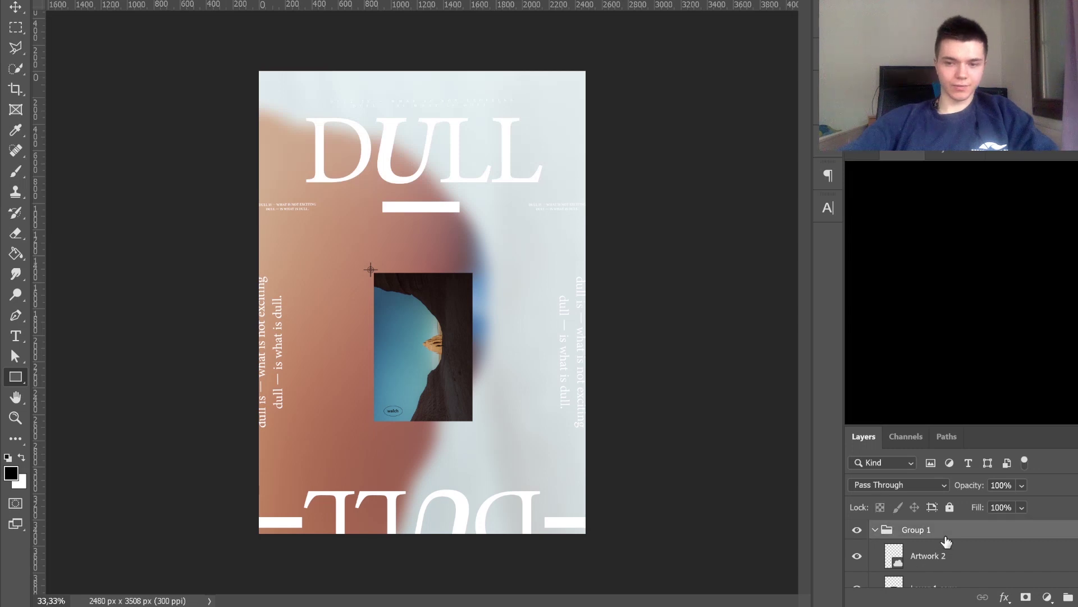
key(ctrl+shift+alt+e)
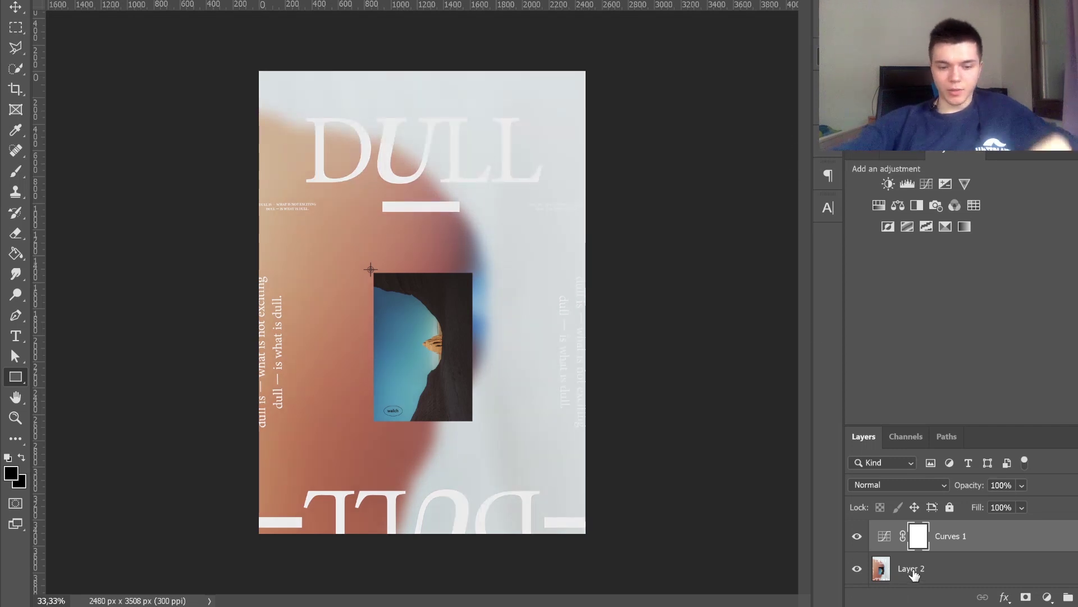
Step: Stamp all visible layers into a new layer above Curves 1 and give it a fine grain
key(ctrl+shift+alt+e)
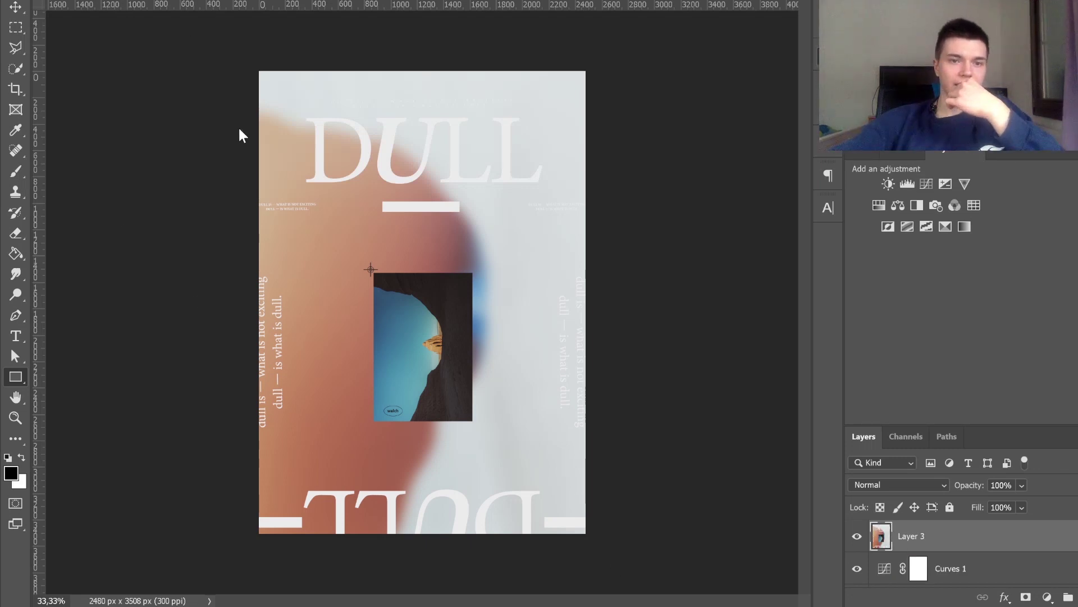
key(h)
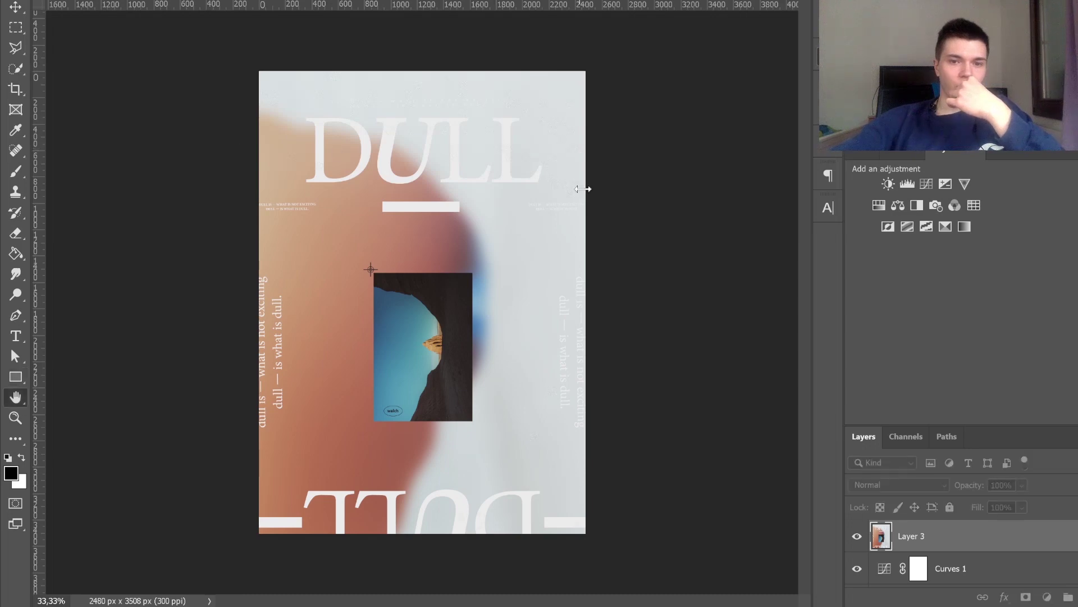
key(u)
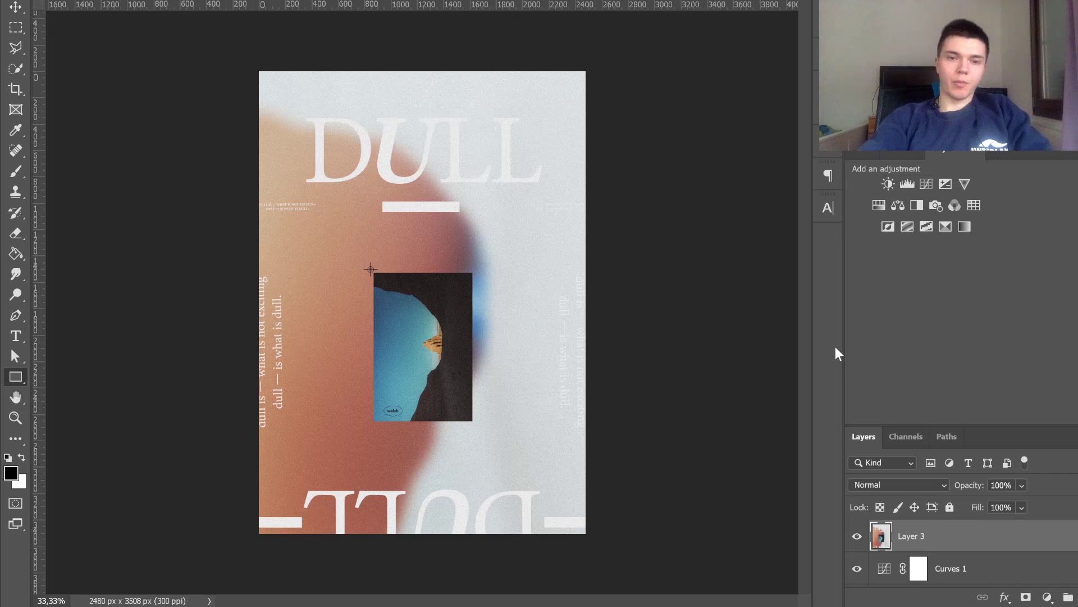
Step: Try inverting the colours of the grainy stamped poster layer, and revert the inversion
key(ctrl+i)
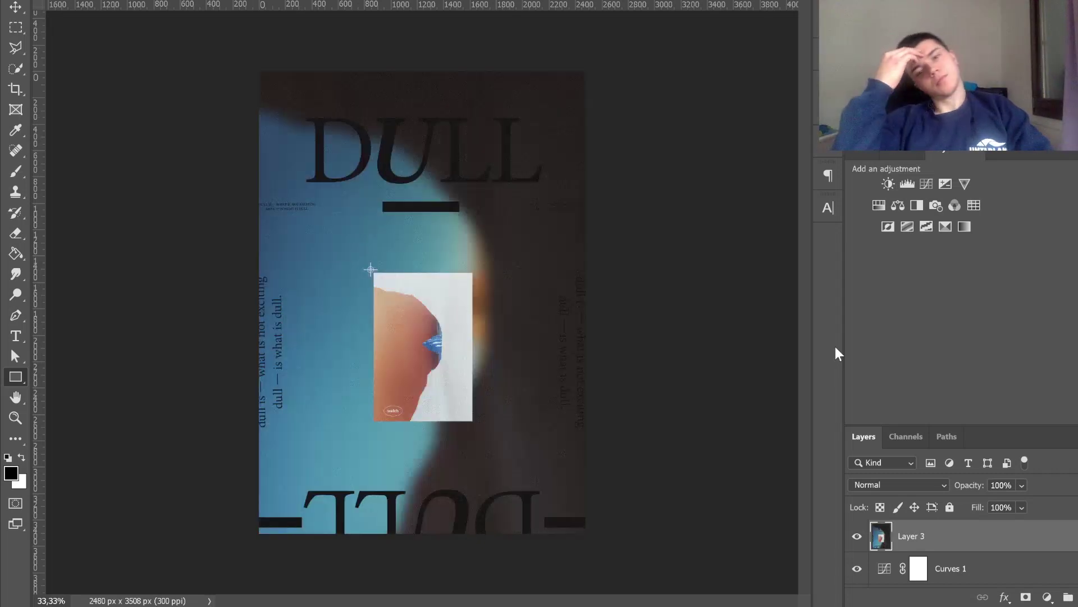
key(ctrl+i)
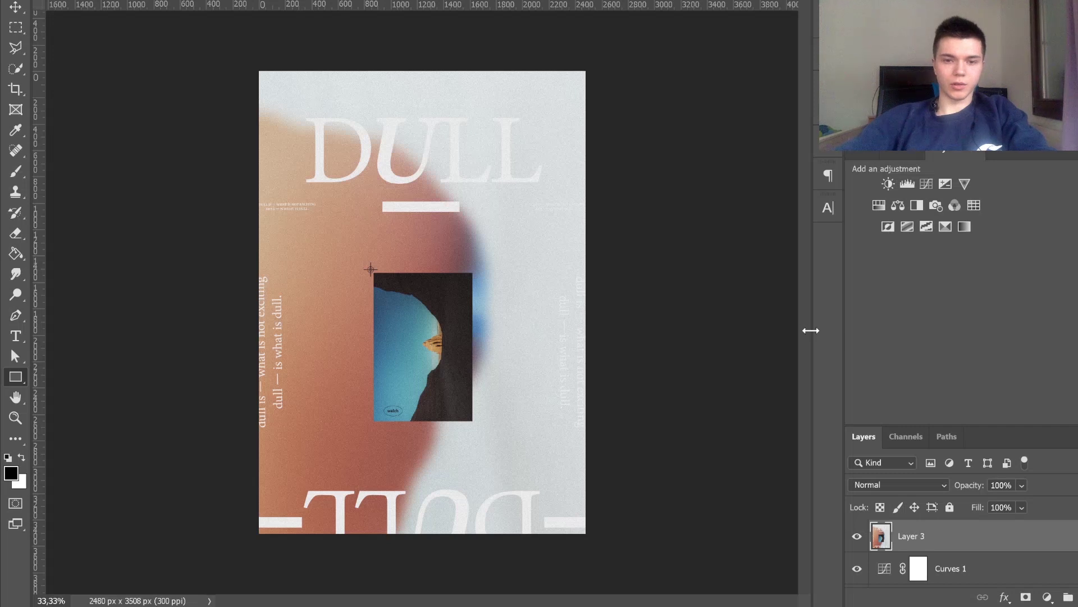
Step: Scale the stamped poster layer to 50% and move it into the canvas's upper-left quarter
key(ctrl+t)
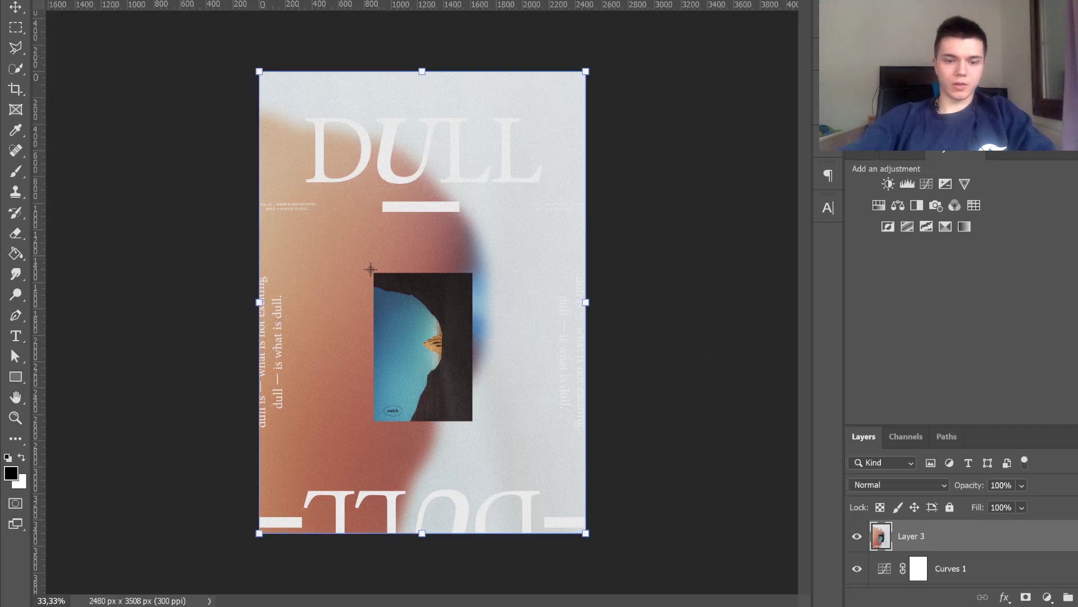
text(50)
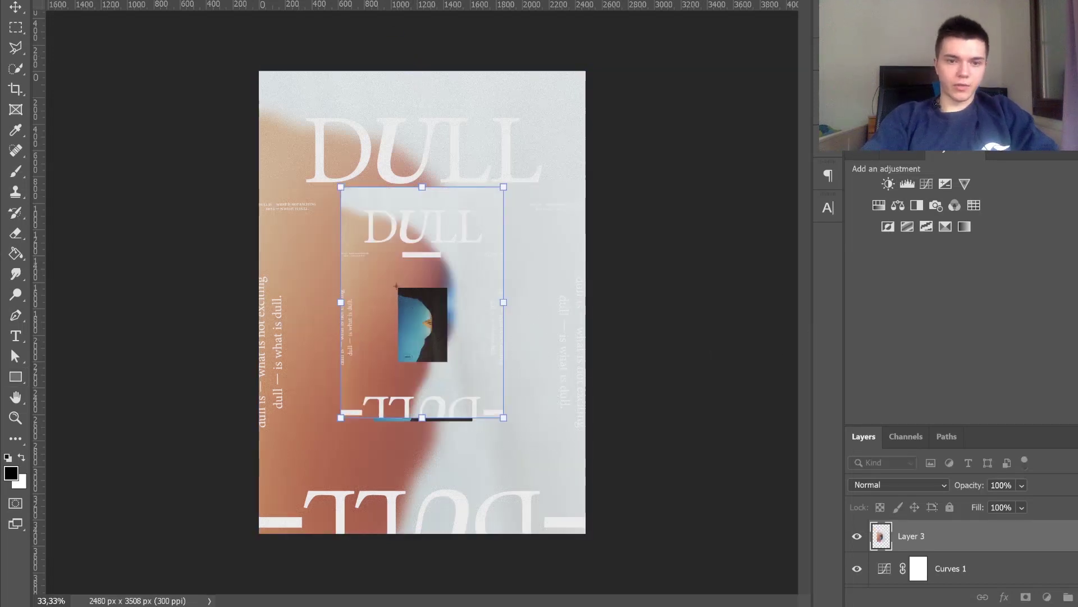
key(Return)
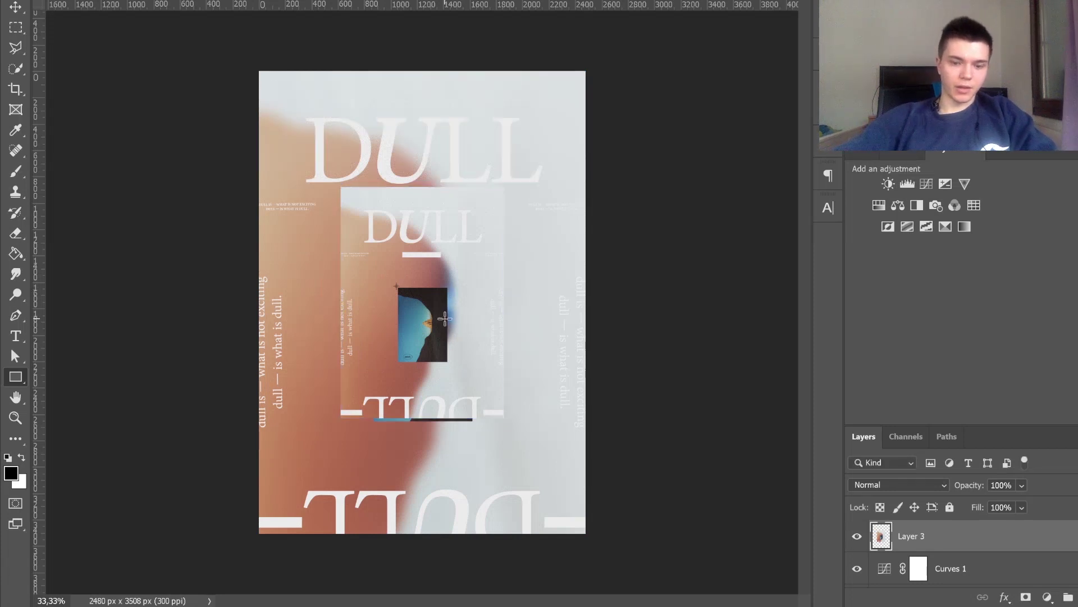
key(v)
drag(426, 312, 356, 210)
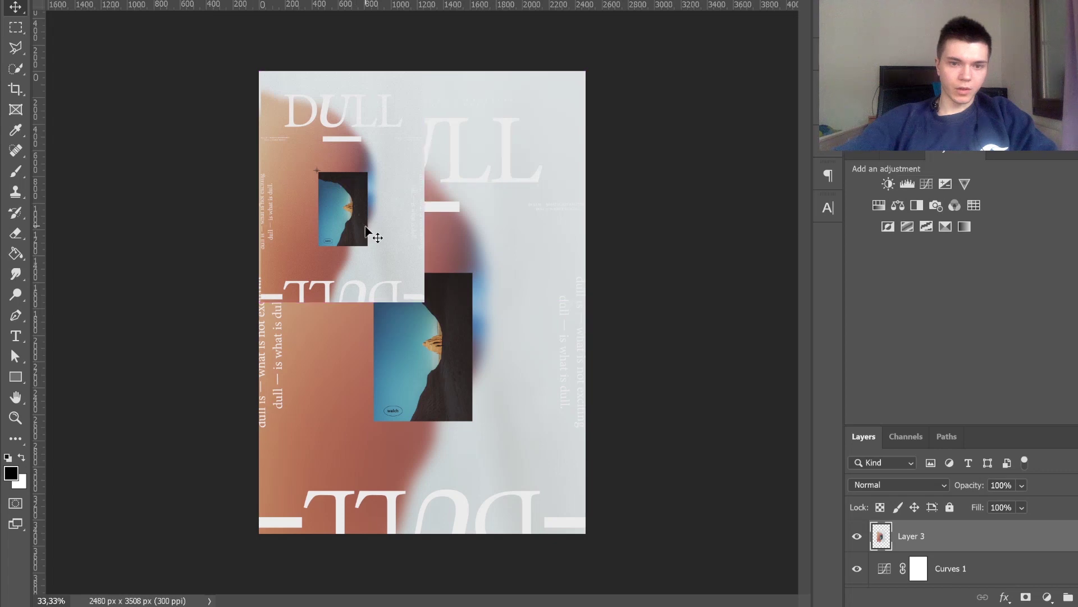
Step: Duplicate the small poster into the upper-right quarter, and duplicate both posters into the lower half to form a two-by-two grid
drag(353, 204, 512, 203)
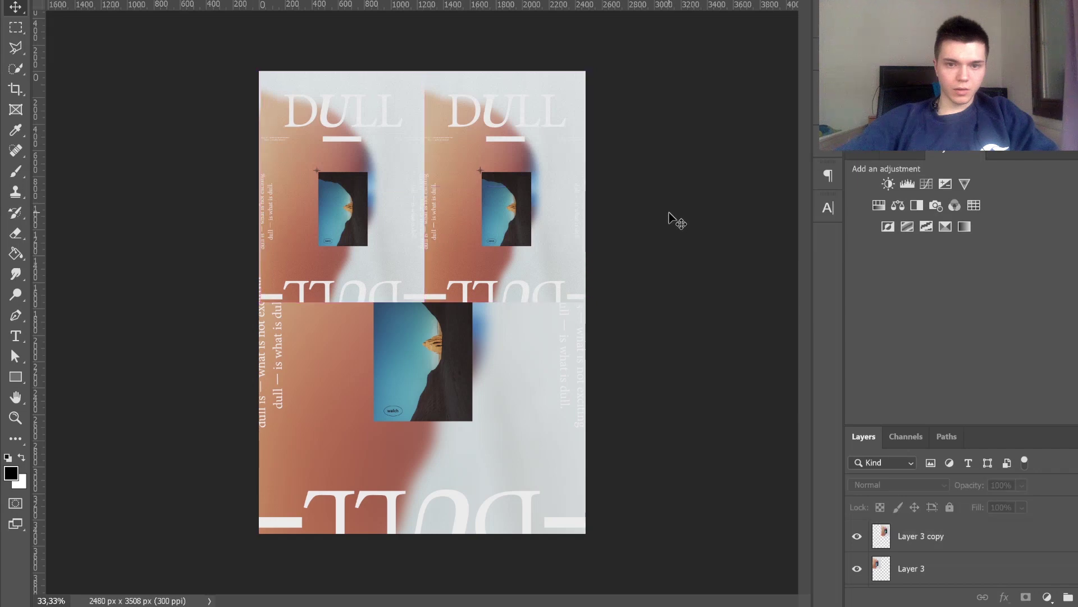
shift+click(373, 229)
drag(374, 206, 395, 432)
click(670, 364)
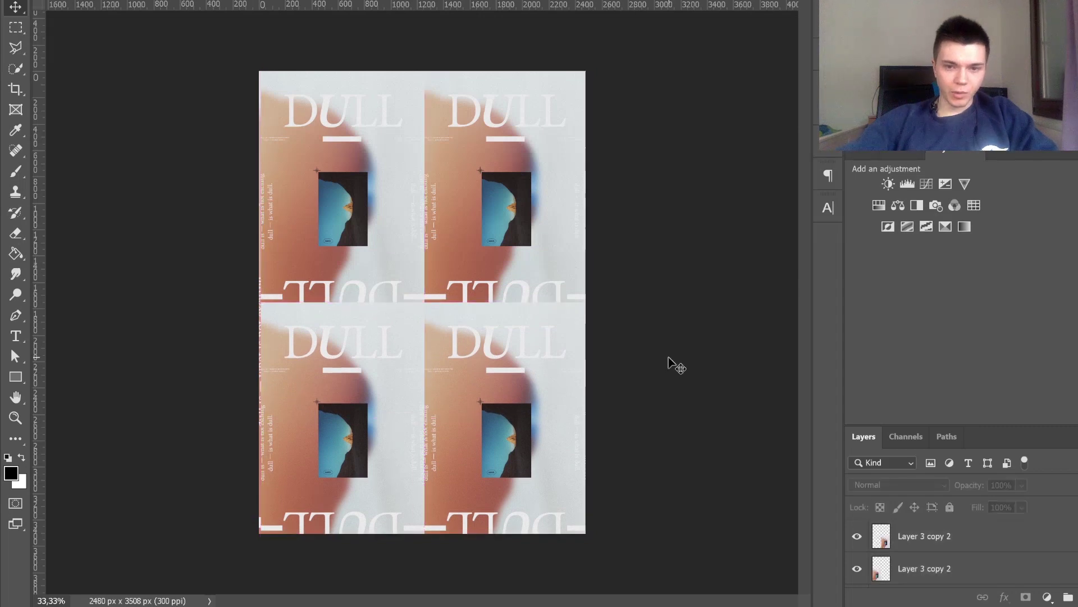
Step: Invert the colours of the lower-left and upper-right posters
click(412, 407)
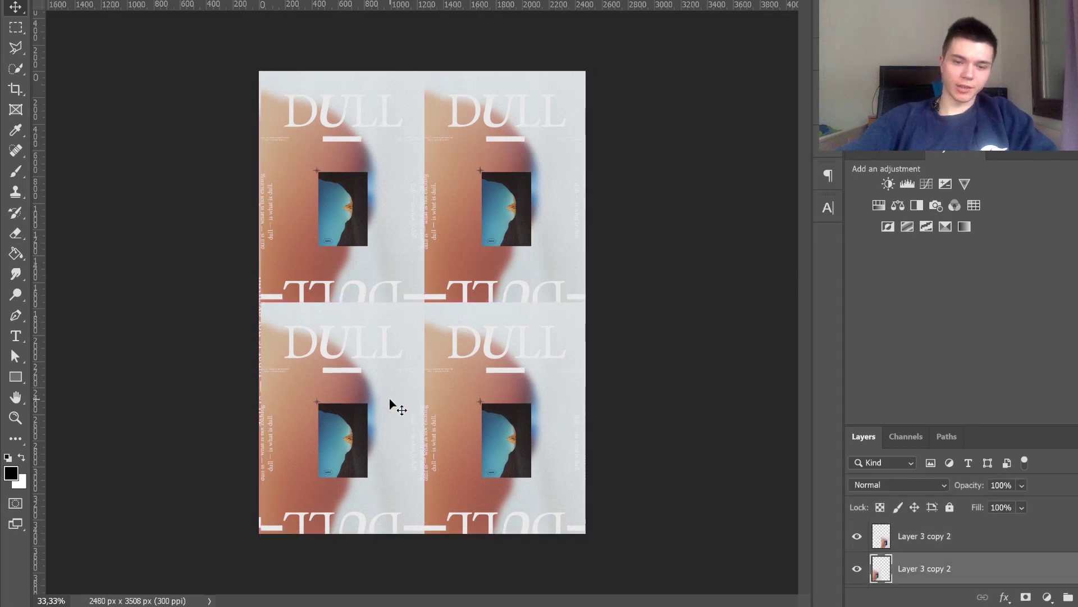
key(ctrl+i)
click(481, 260)
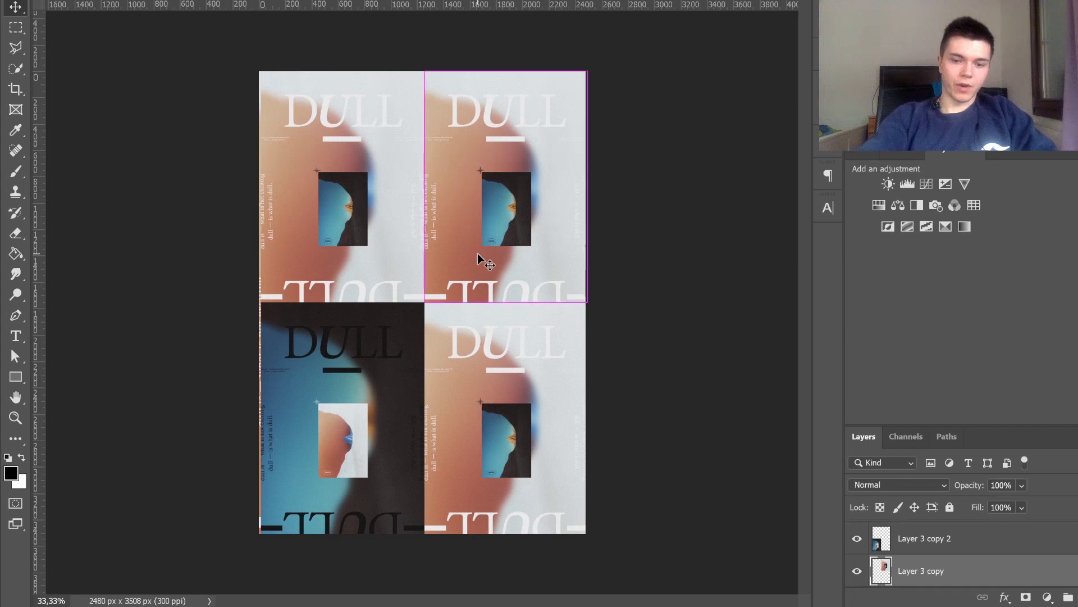
key(ctrl+i)
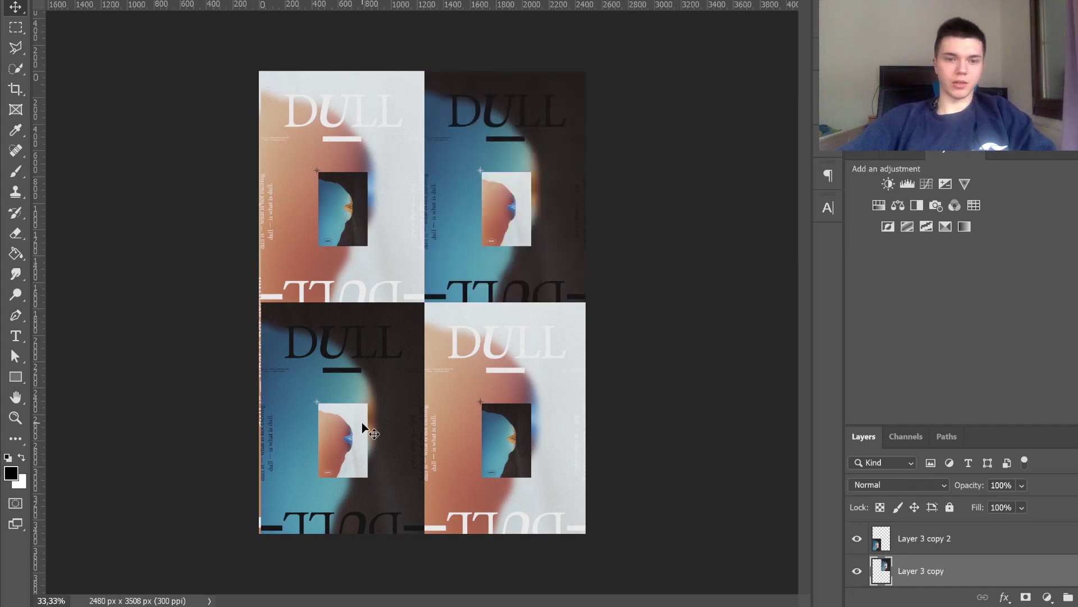
Step: Realign the four small posters so they meet along the canvas's centre lines without gaps at the canvas edges
drag(365, 433, 356, 432)
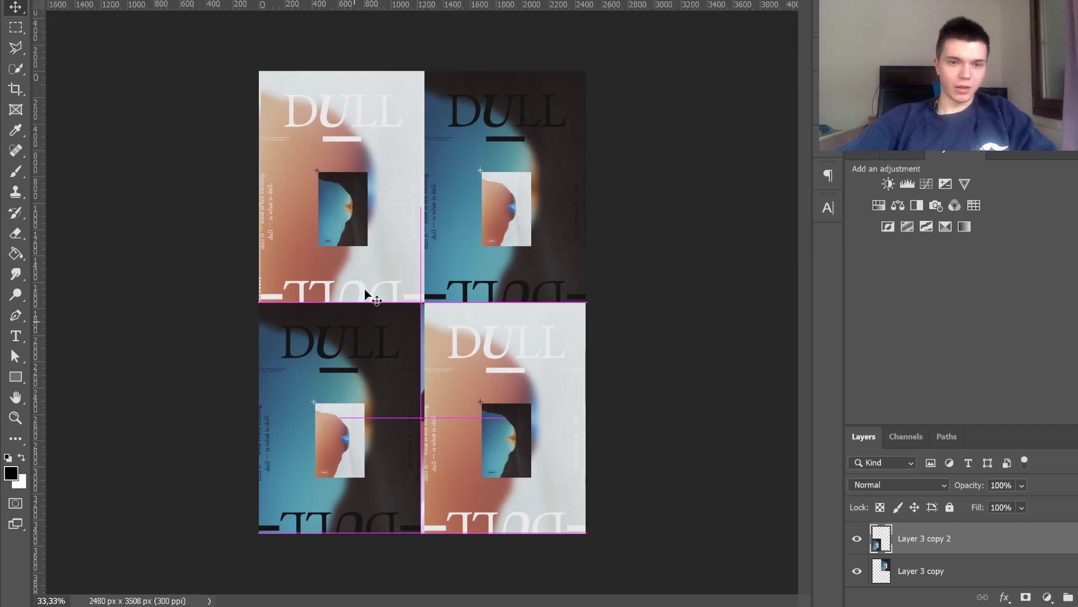
drag(365, 293, 366, 292)
drag(497, 434, 496, 438)
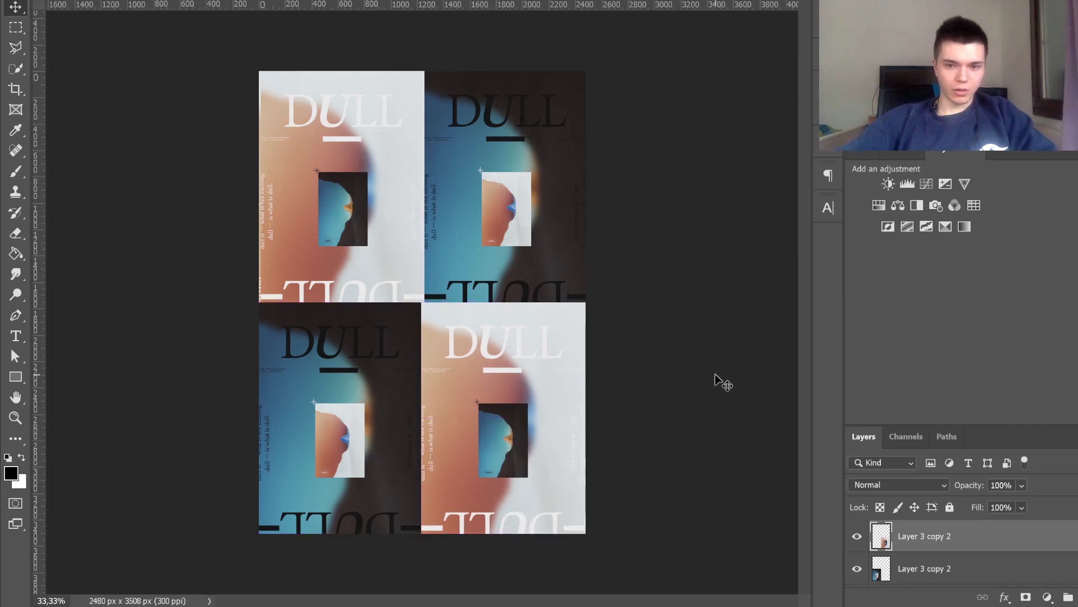
drag(378, 249, 376, 254)
drag(474, 254, 474, 258)
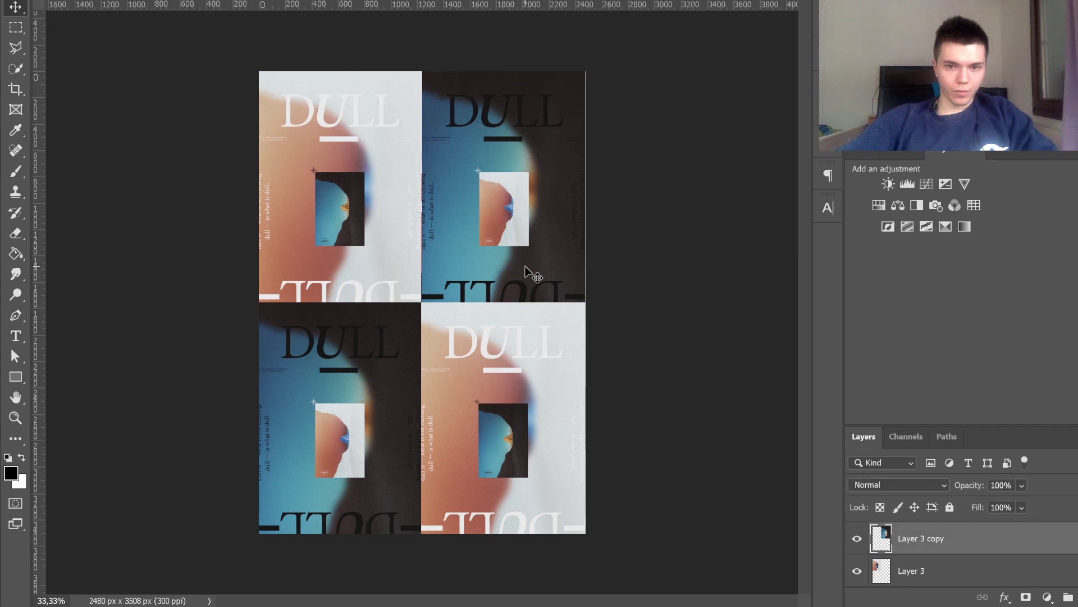
key(Right)
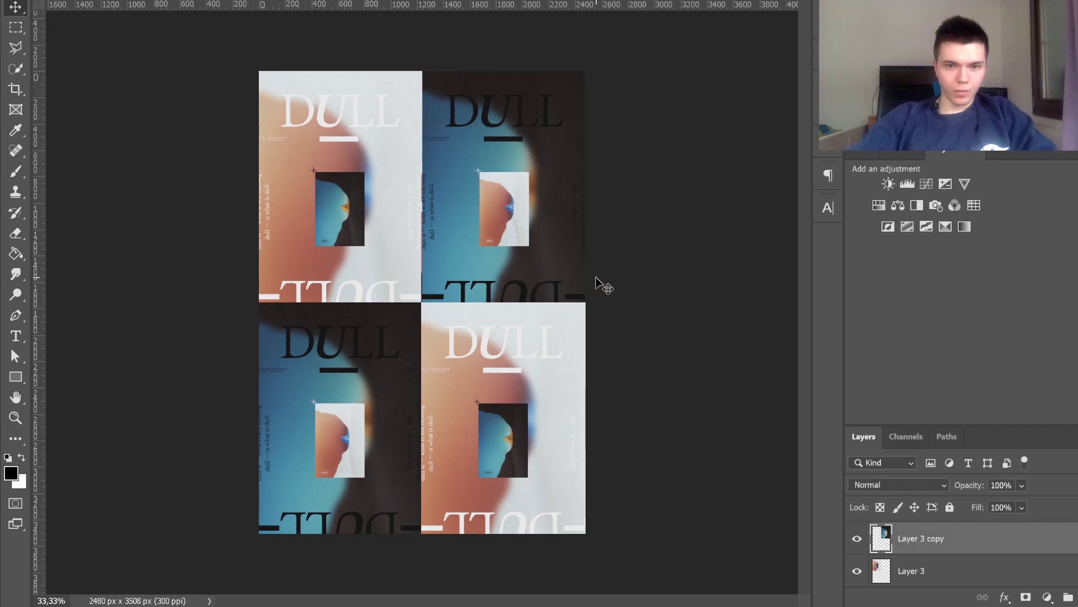
click(375, 265)
key(Right)
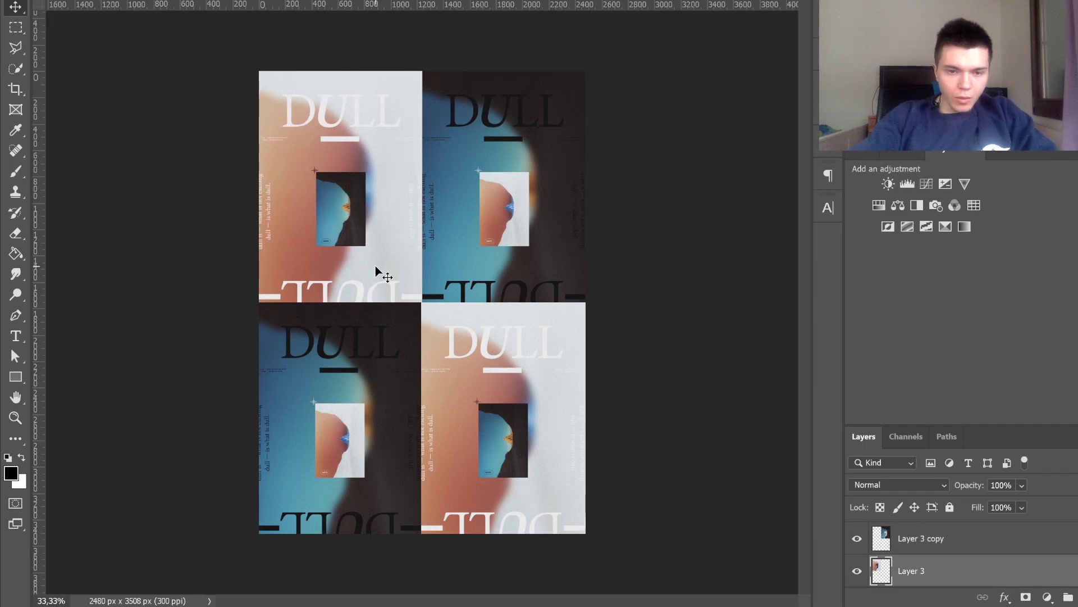
Step: Place the Photocopy Texture 10 image above the topmost poster layer and enlarge it to cover the whole canvas
key(z)
mouse_move(427, 314)
mouse_down()
mouse_move(518, 320)
mouse_move(432, 328)
mouse_up()
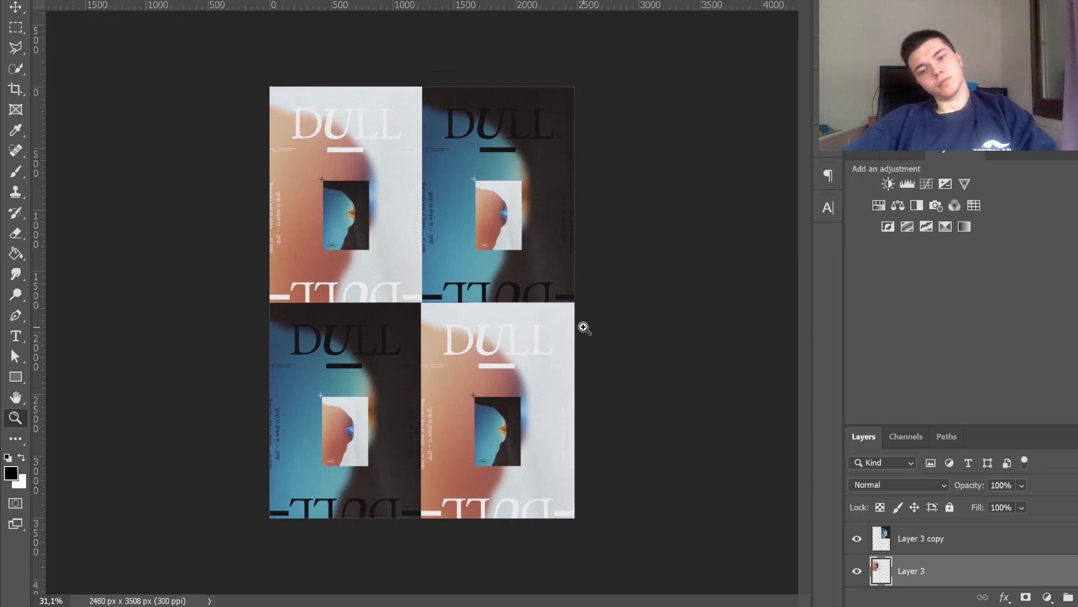
drag(921, 538, 943, 540)
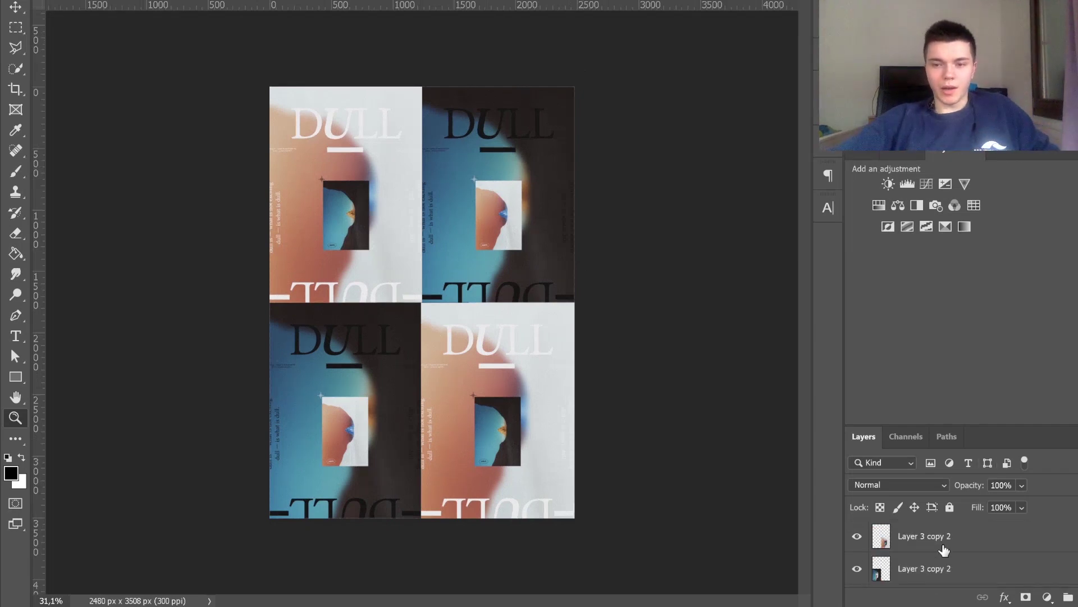
click(944, 549)
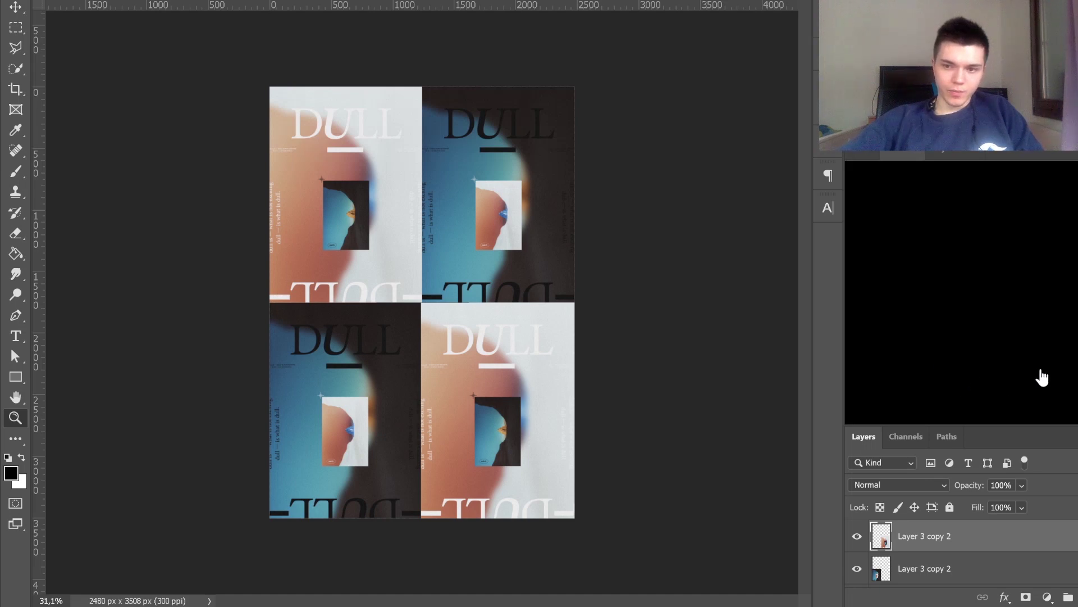
drag(662, 367, 430, 316)
drag(422, 105, 421, 80)
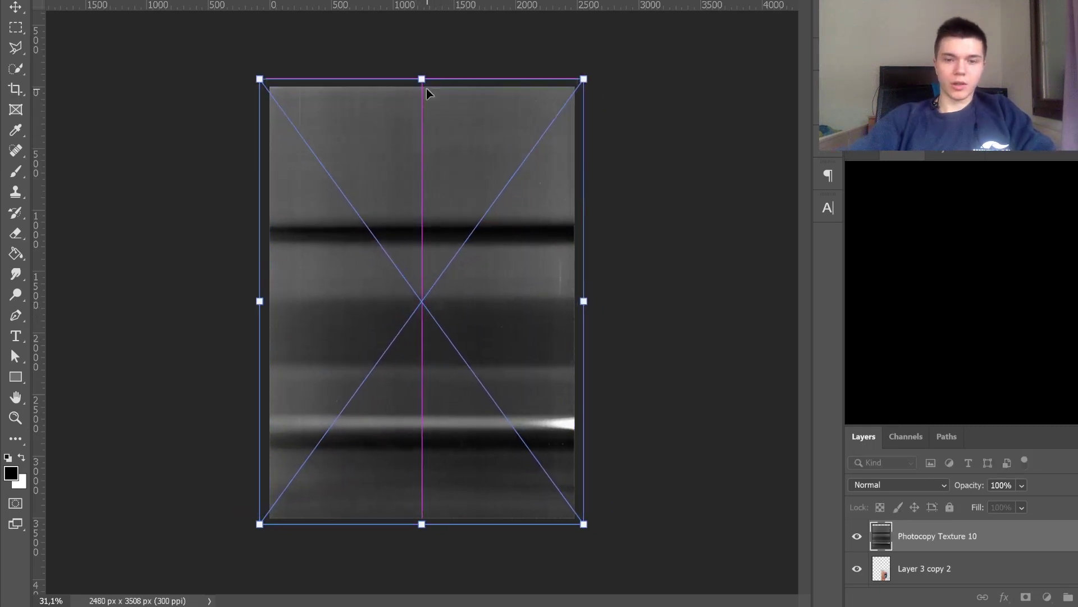
key(Return)
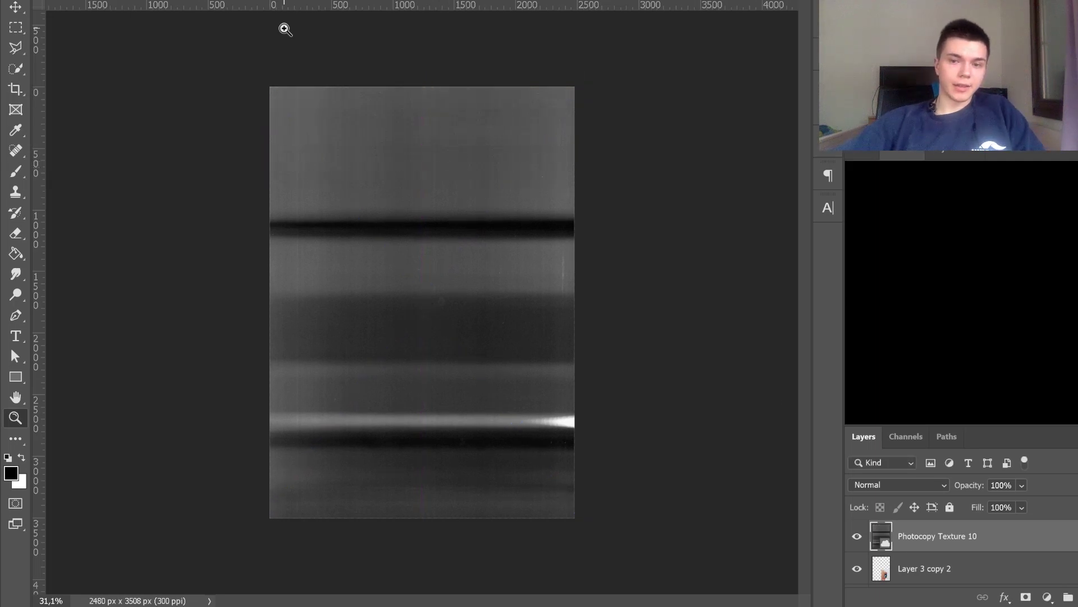
Step: Try blend modes including Vivid Light, Color Dodge and Lighten on the photocopy texture, and delete the texture layer
click(868, 485)
scroll(875, 512, down, 20)
scroll(875, 505, up, 6)
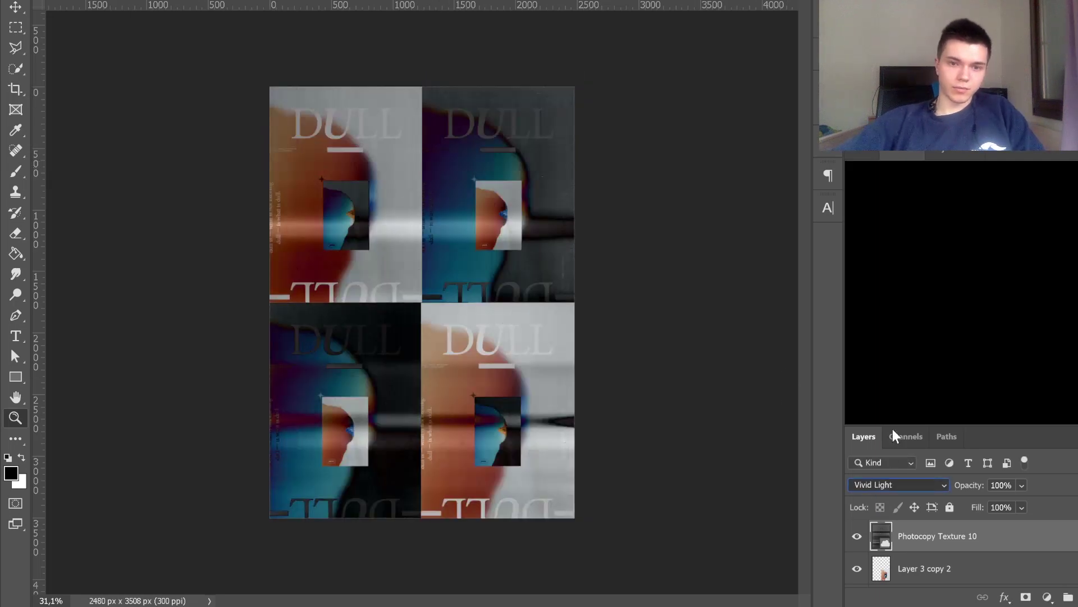
scroll(902, 392, up, 6)
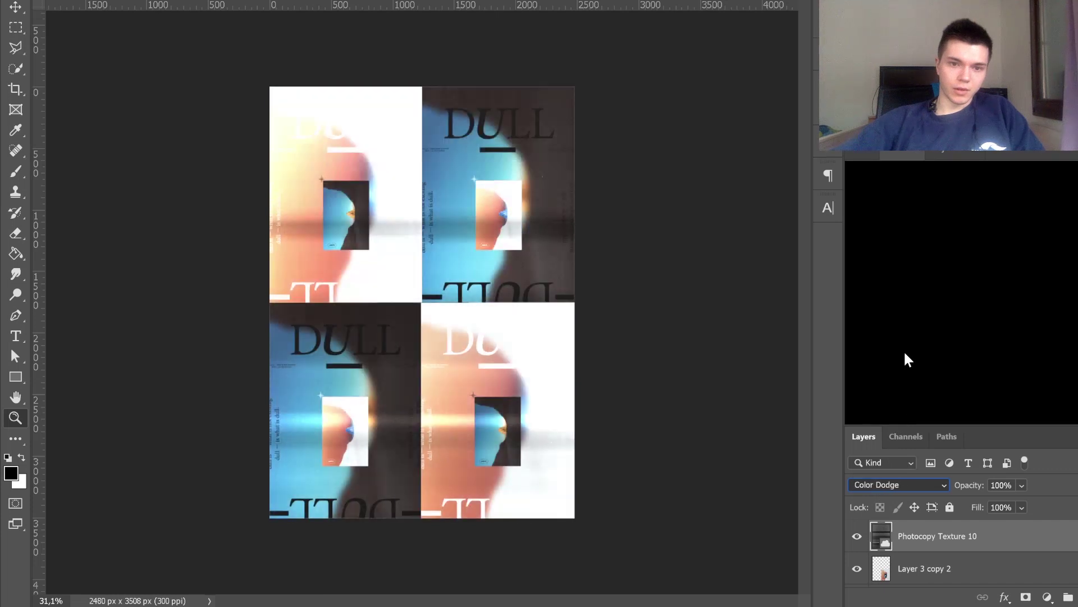
scroll(905, 328, up, 2)
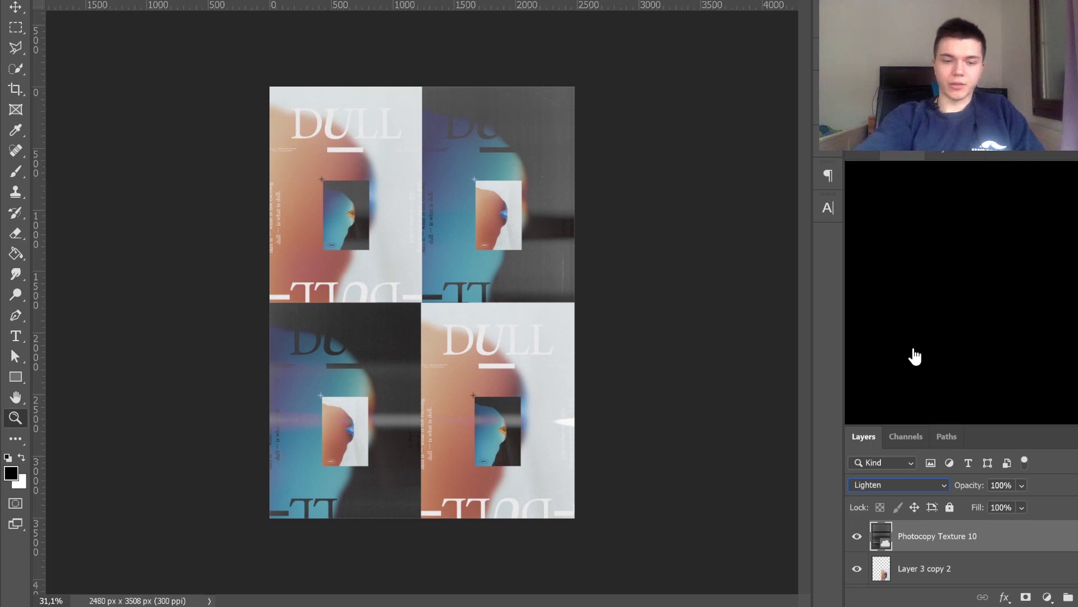
key(Delete)
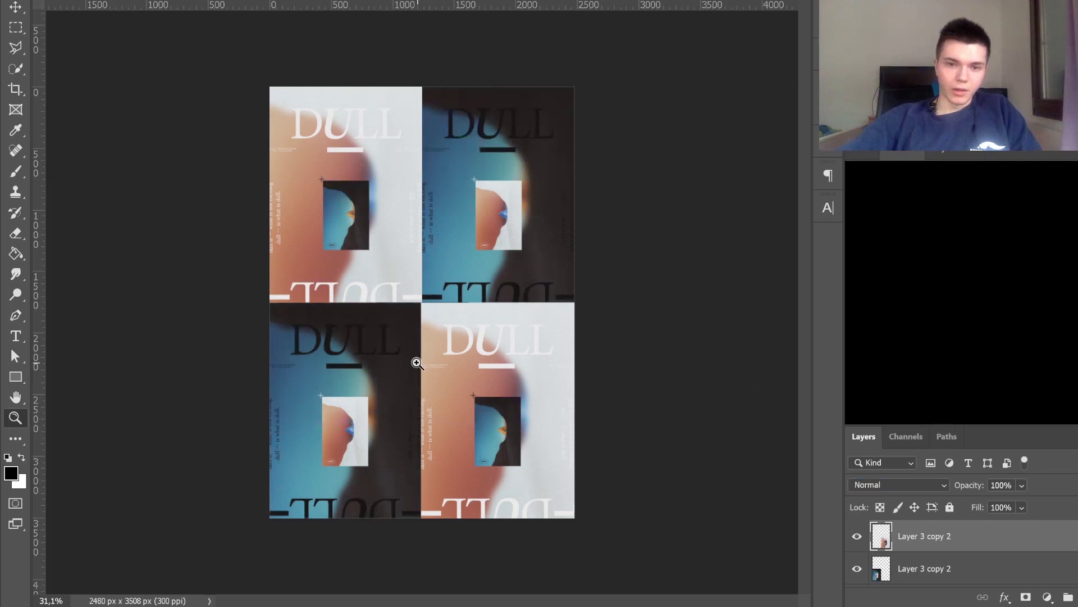
Step: Place the dirty-grunge-surface image over the poster grid, enlarged and slightly rotated to cover nearly the whole canvas
drag(585, 320, 272, 86)
drag(509, 317, 588, 347)
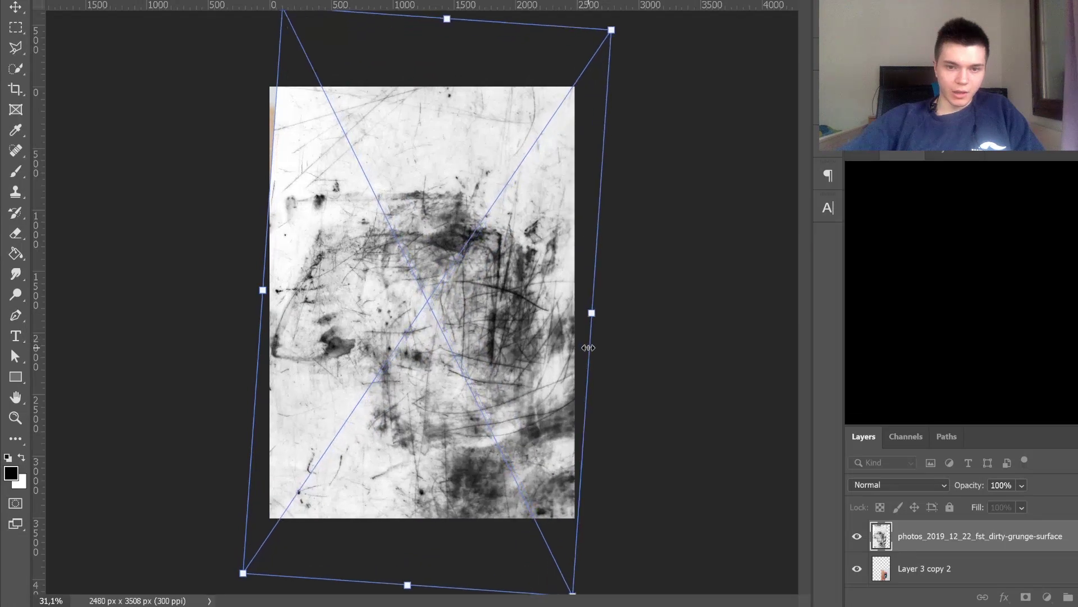
key(ctrl+space)
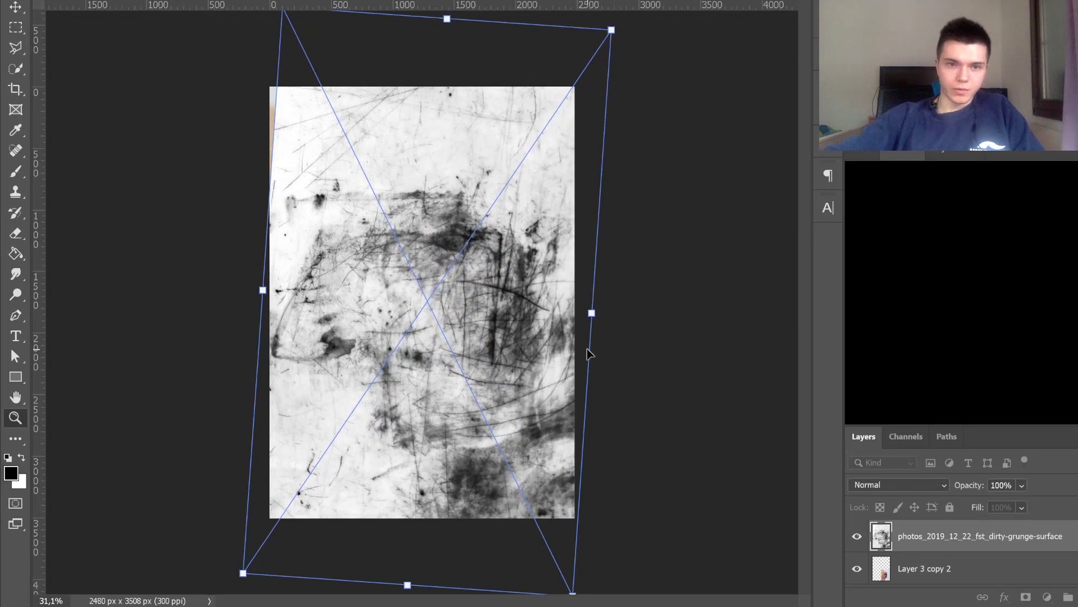
key(Return)
Step: Try Color Dodge, Linear Burn and Color Burn blending on the grunge texture, and delete the texture layer
click(891, 483)
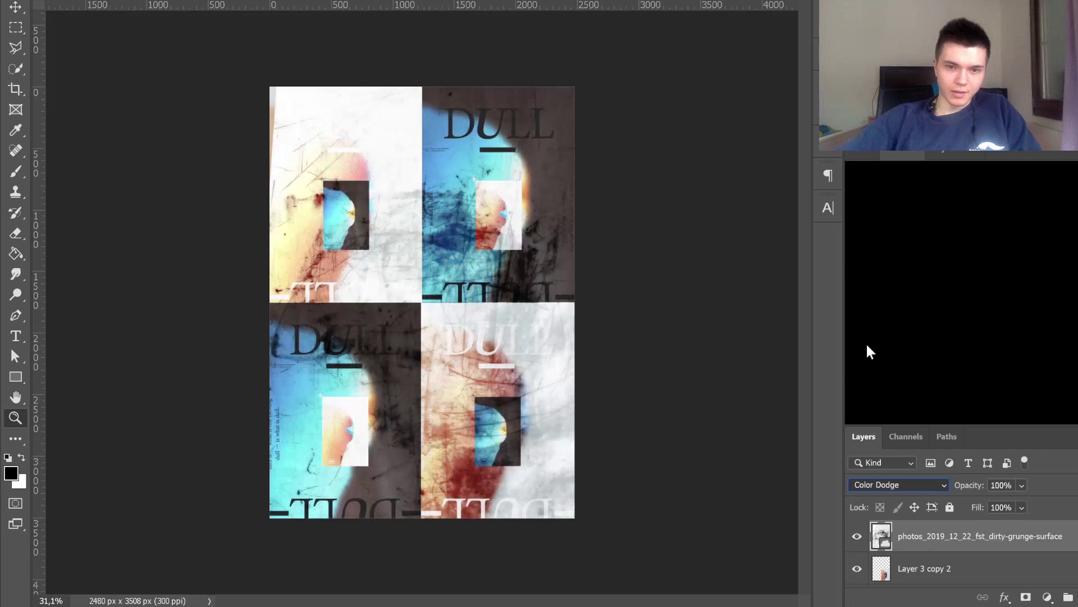
key(Up)
key(Up)
key(Up)
key(Up)
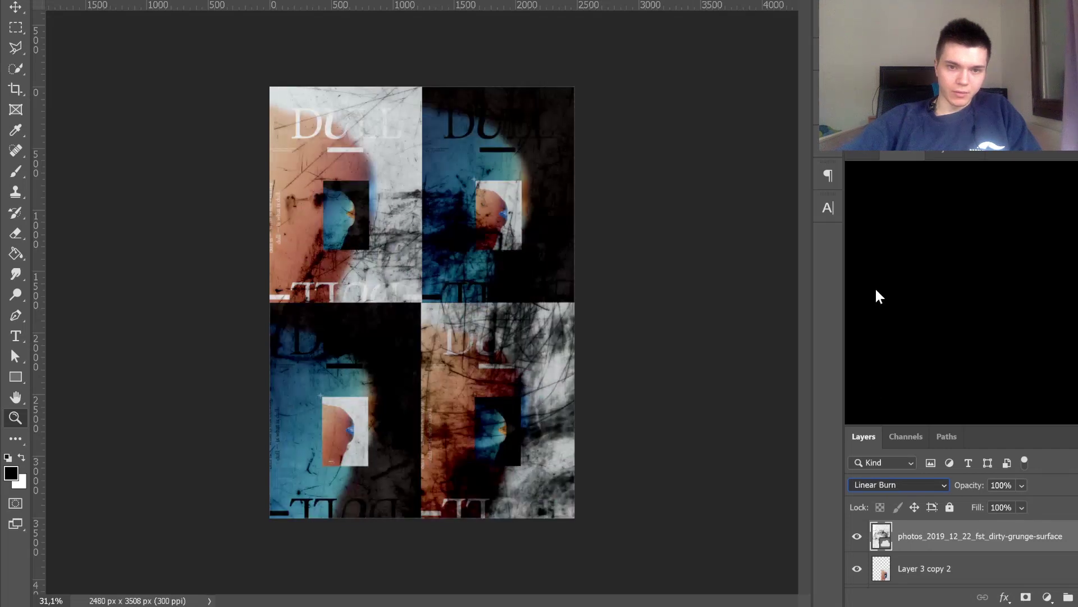
key(Up)
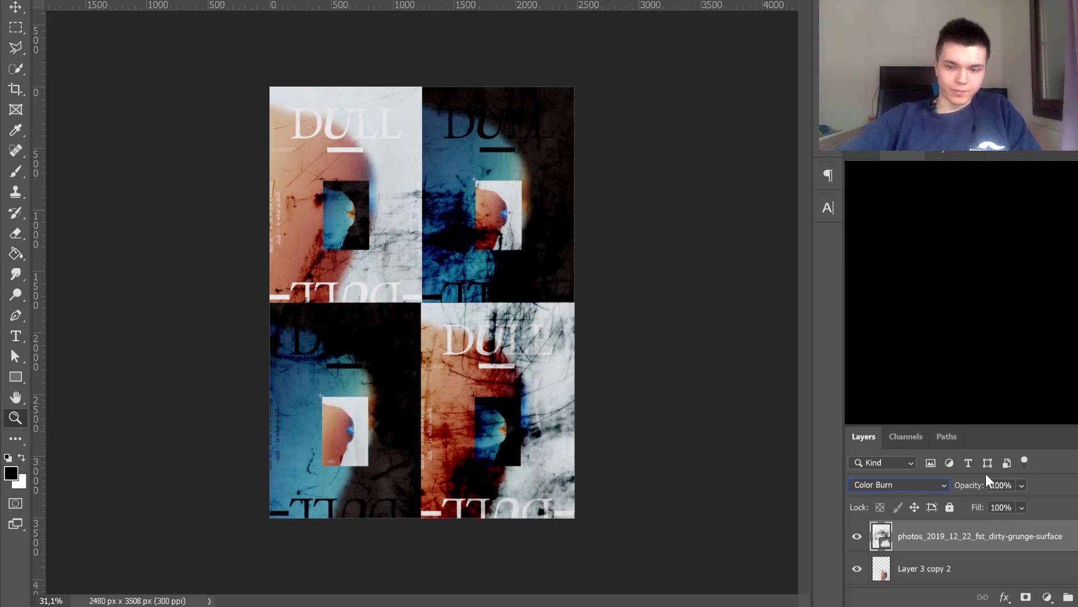
key(Delete)
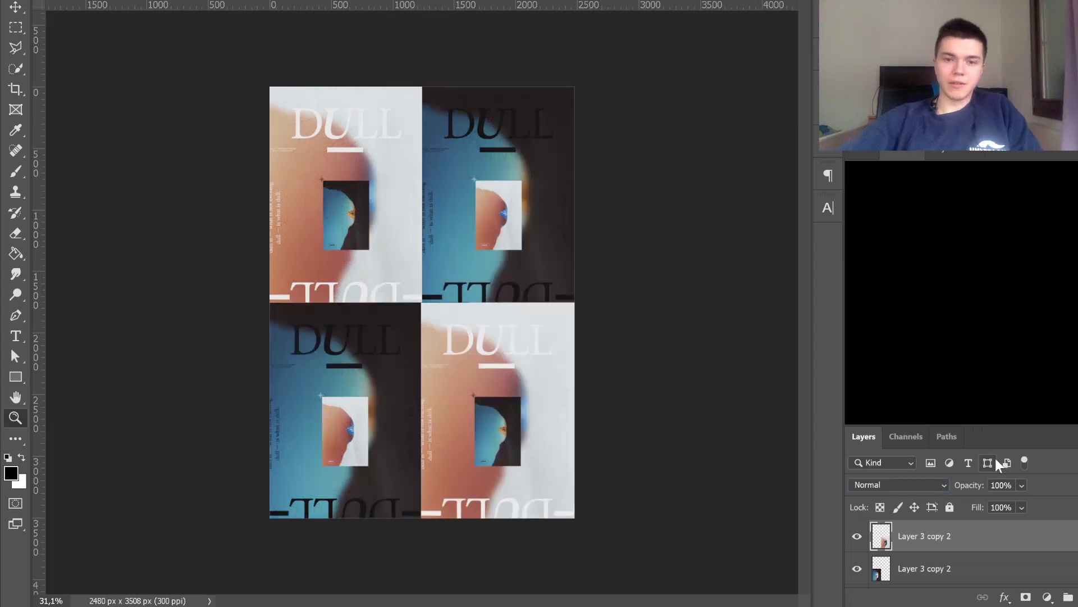
Step: Stamp all visible layers into a new layer at the top of the stack, and add a fine-grid Pattern Overlay effect
scroll(942, 549, up, 2)
scroll(943, 549, down, 2)
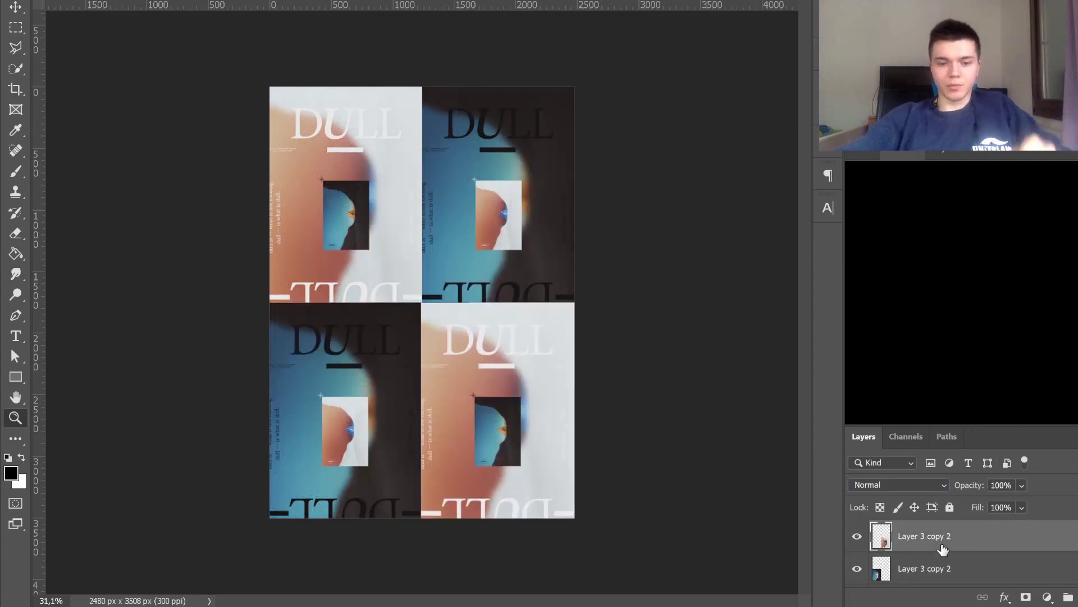
key(ctrl+shift+alt+e)
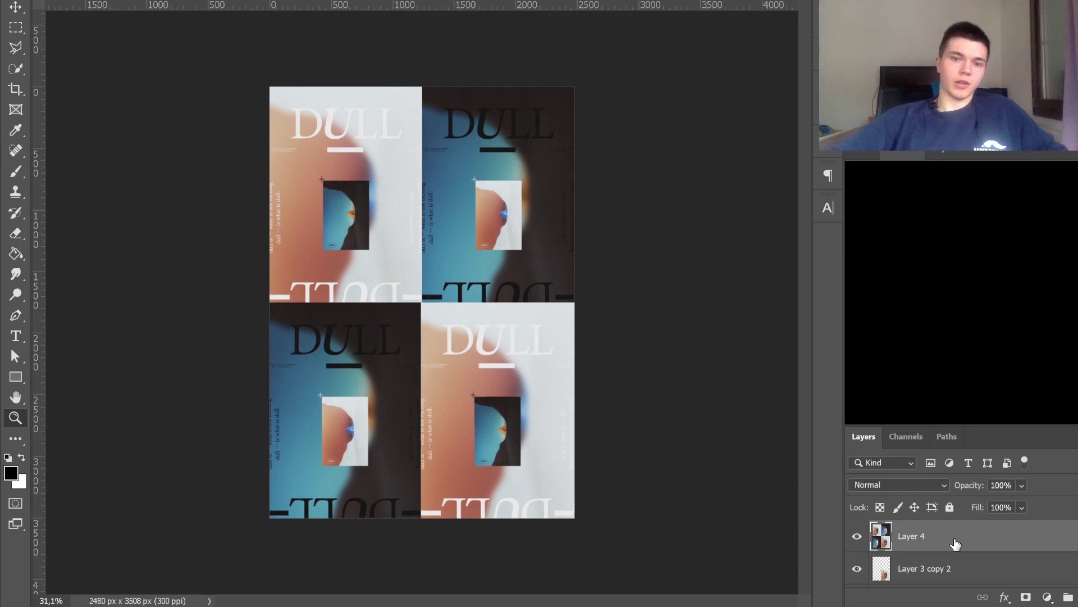
key(h)
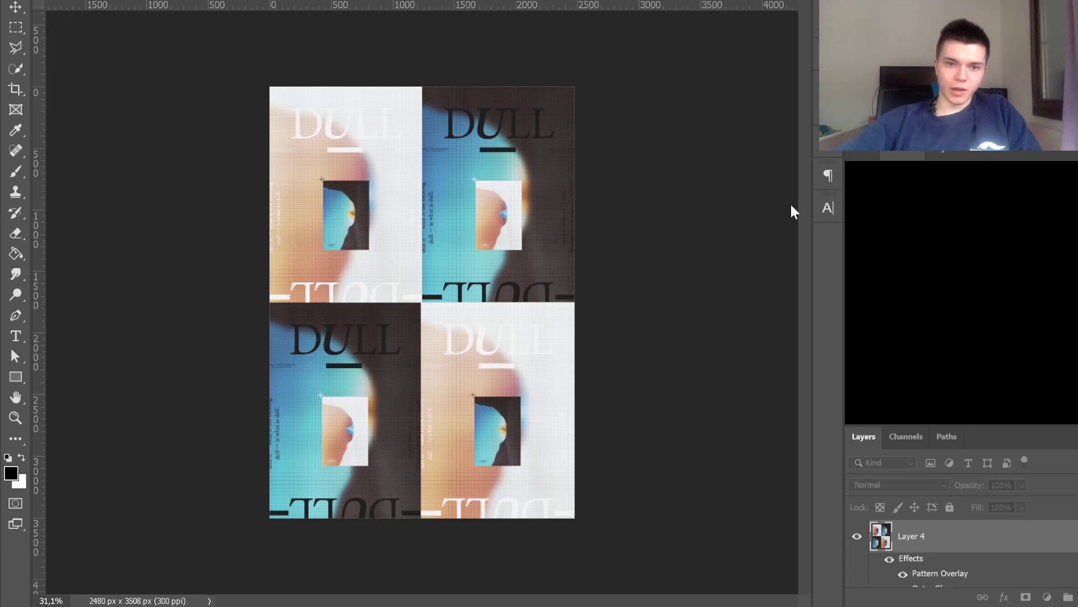
key(Escape)
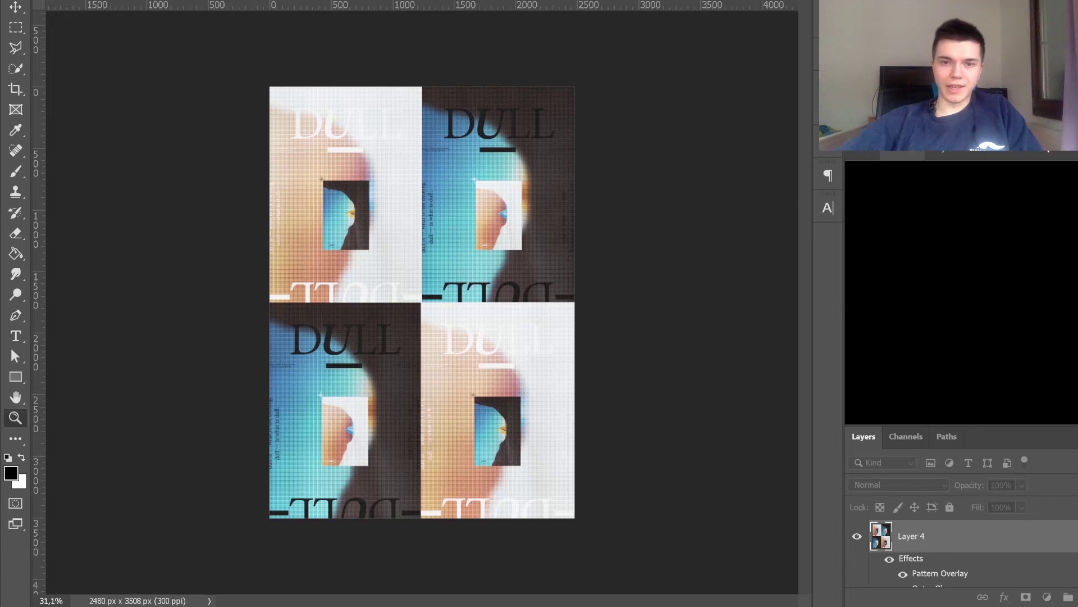